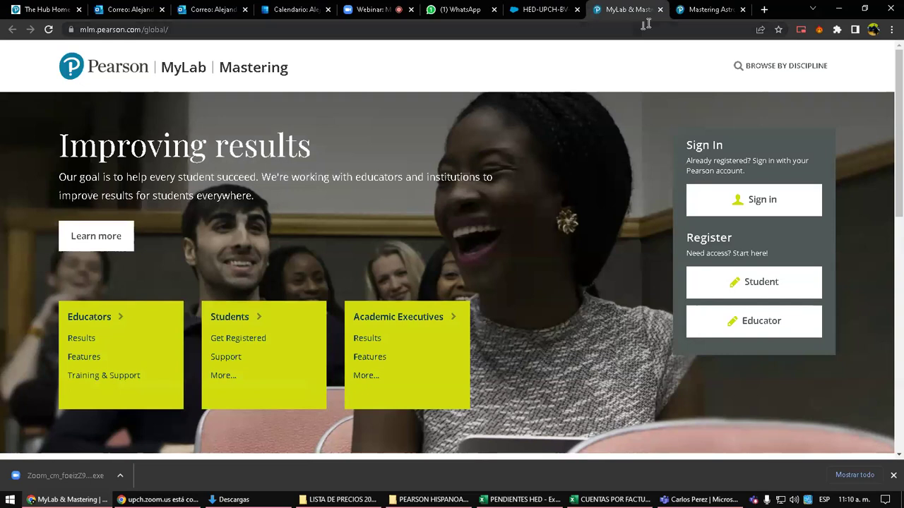
# Glance at Mastering Astronomy, return to MyLab & Mastering, and start a blank browser tab.
pyautogui.click(699, 9)
pyautogui.click(628, 10)
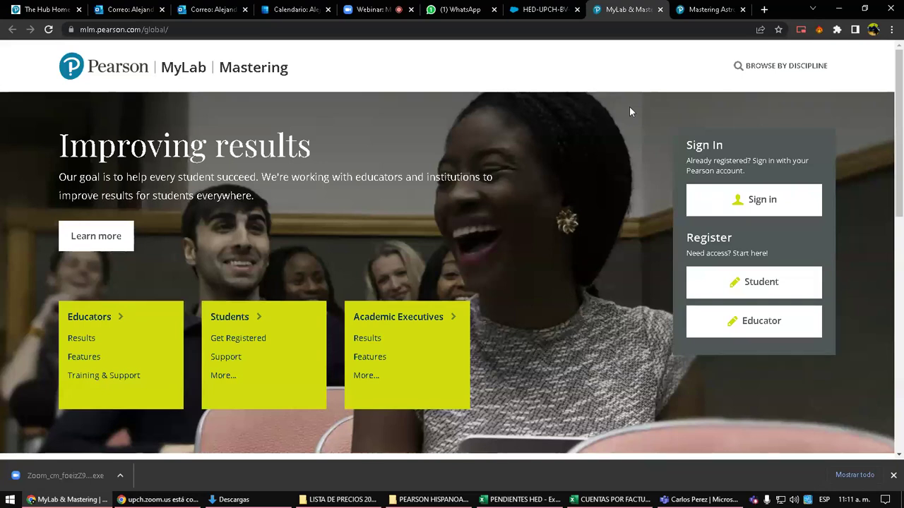
pyautogui.click(763, 9)
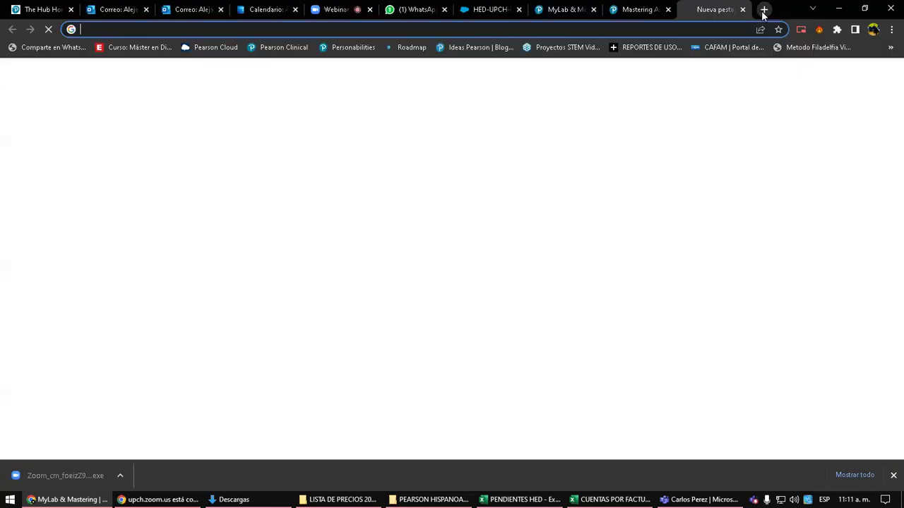
# Search Google for 'physioex' and open the PhysioEx 10.0 sign-in page from the results.
pyautogui.write('PHYSIO')
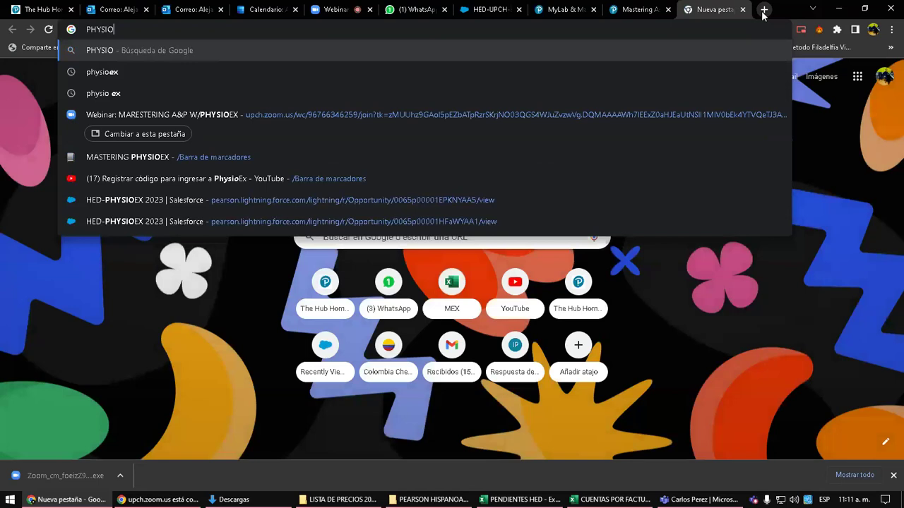
pyautogui.click(628, 7)
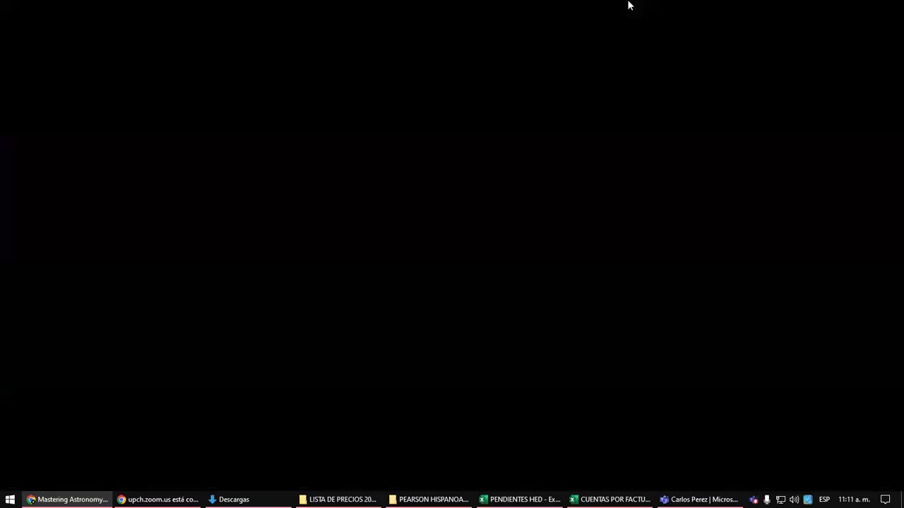
pyautogui.click(714, 8)
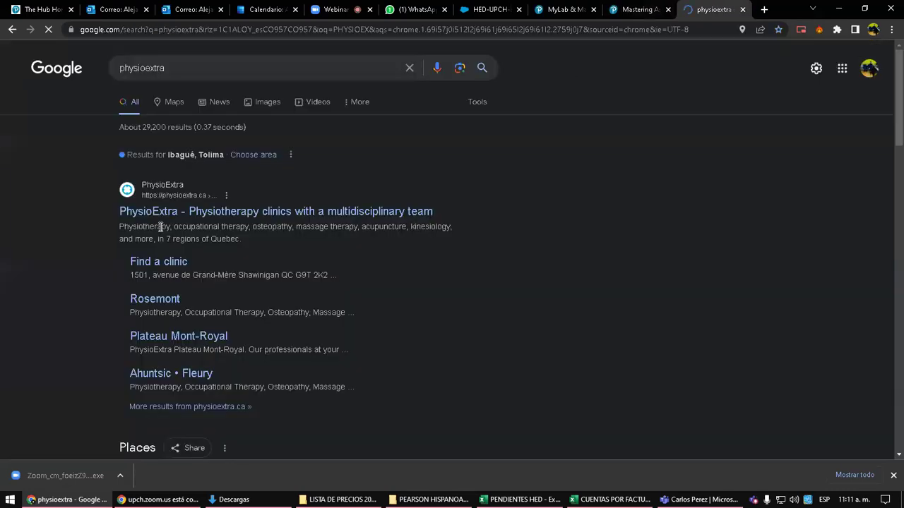
pyautogui.click(190, 68)
pyautogui.press('BackSpace')
pyautogui.press('BackSpace')
pyautogui.press('BackSpace')
pyautogui.press('Return')
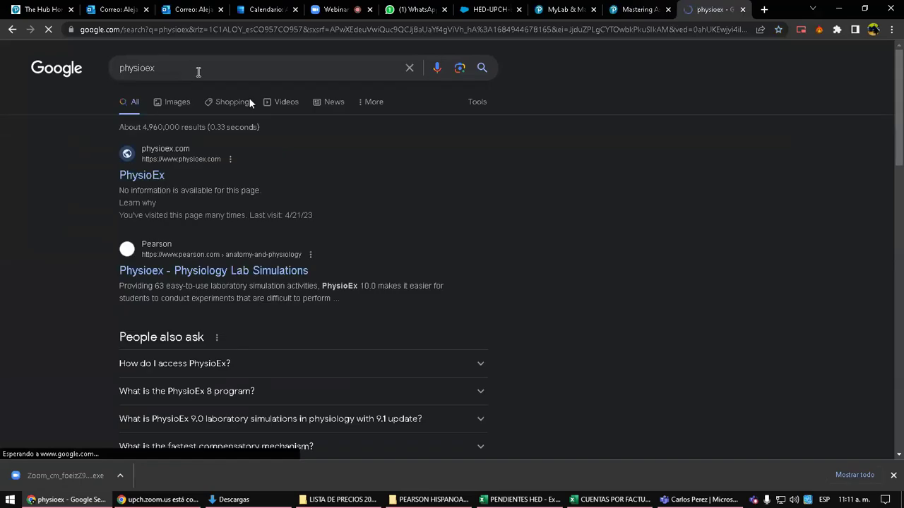
pyautogui.click(130, 177)
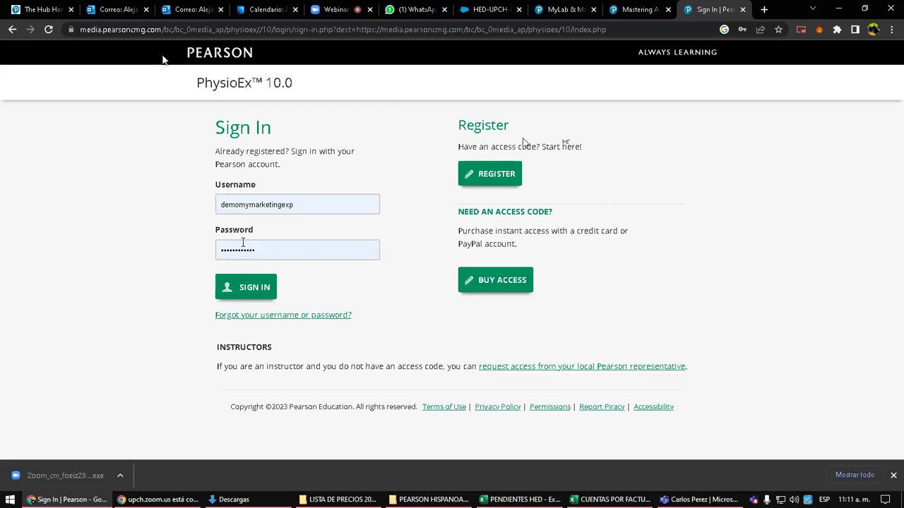
# Accept the saved PhysioEx login details, briefly checking the Mastering Astronomy site.
pyautogui.click(458, 125)
pyautogui.moveTo(458, 125); pyautogui.dragTo(541, 149)
pyautogui.click(569, 172)
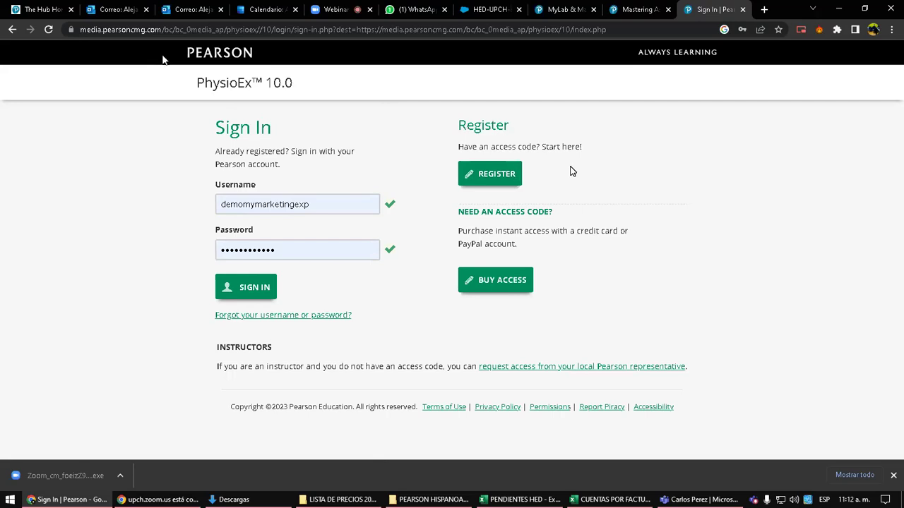
pyautogui.click(637, 6)
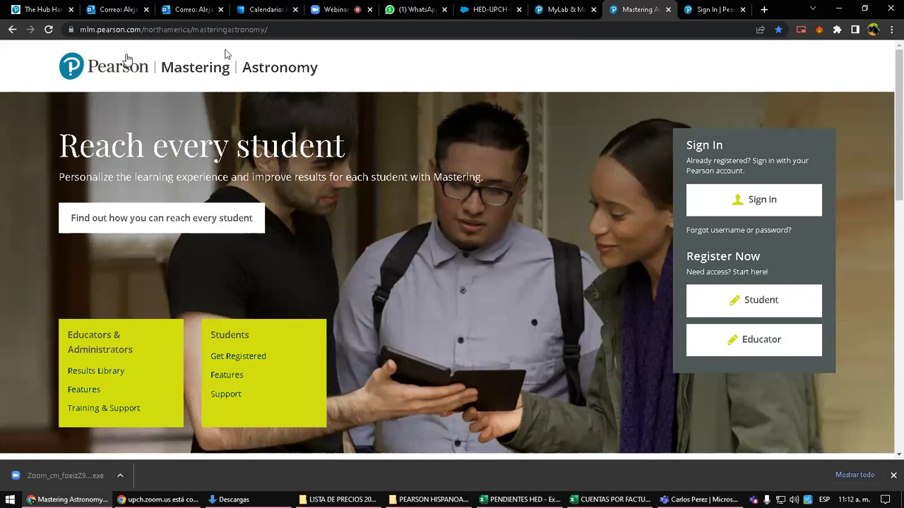
pyautogui.click(706, 10)
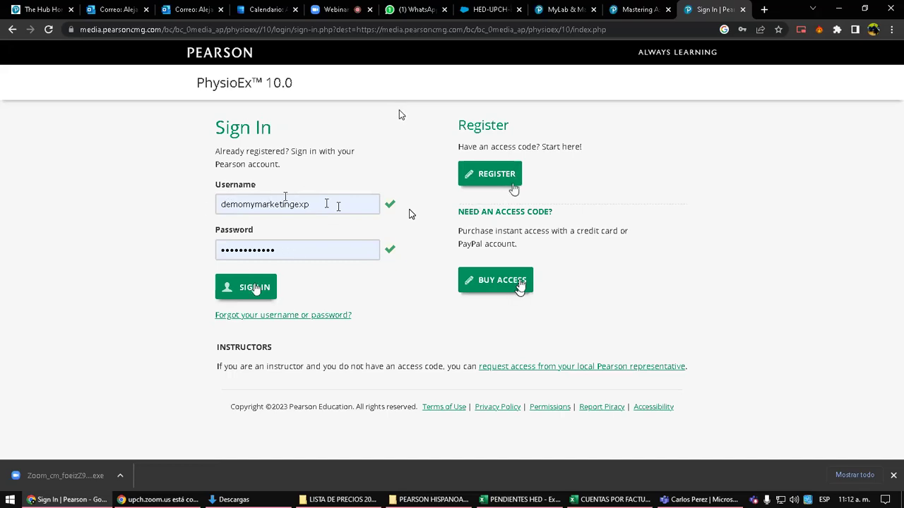
# Attempt the PhysioEx sign-in, which fails as an invalid login, then return to Mastering Astronomy.
pyautogui.click(255, 288)
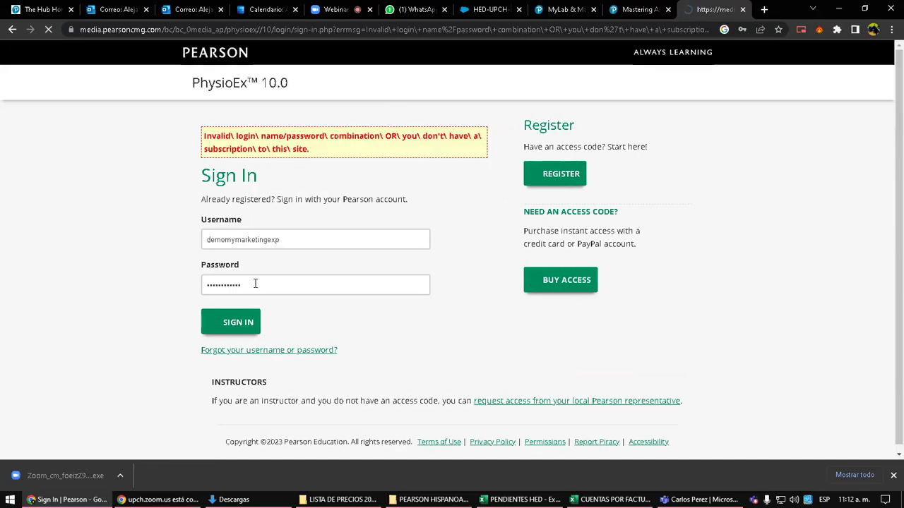
pyautogui.click(287, 238)
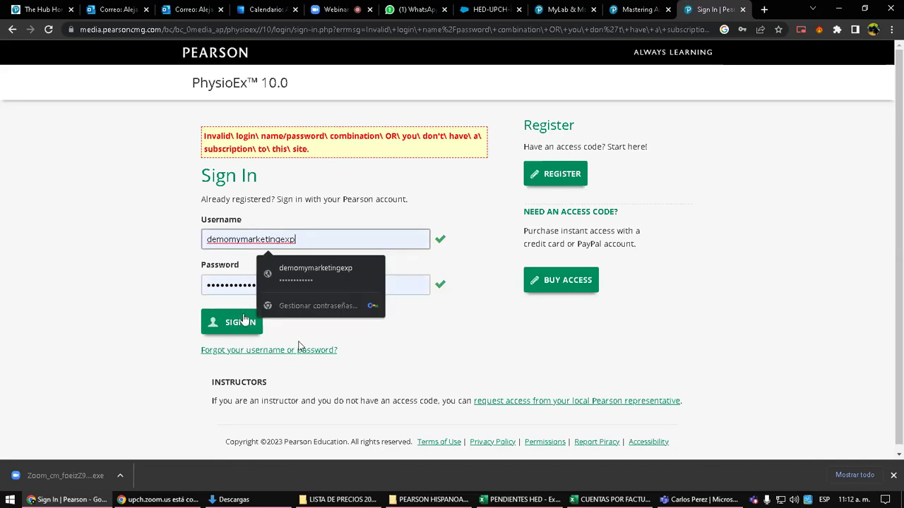
pyautogui.click(224, 285)
pyautogui.click(639, 8)
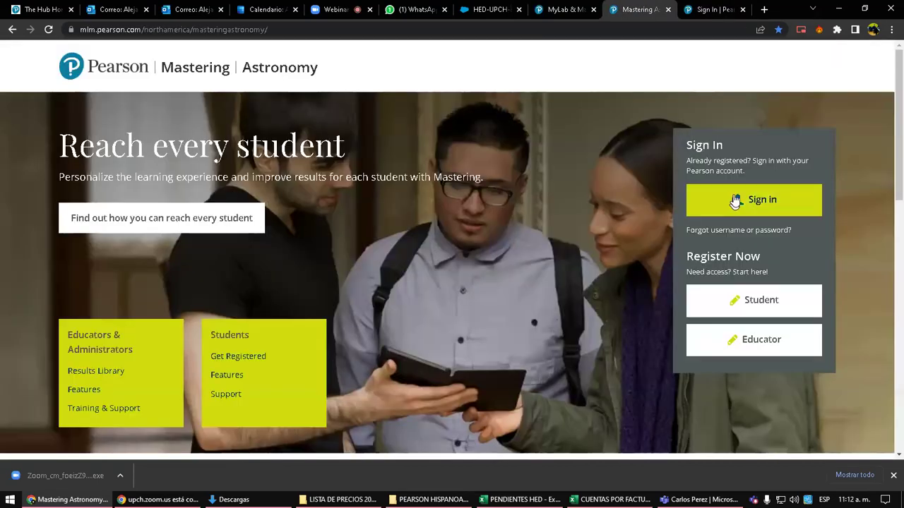
# Sign in to Pearson Mastering, dismiss the password warning, and open the 12th Marieb A&P course home.
pyautogui.click(735, 201)
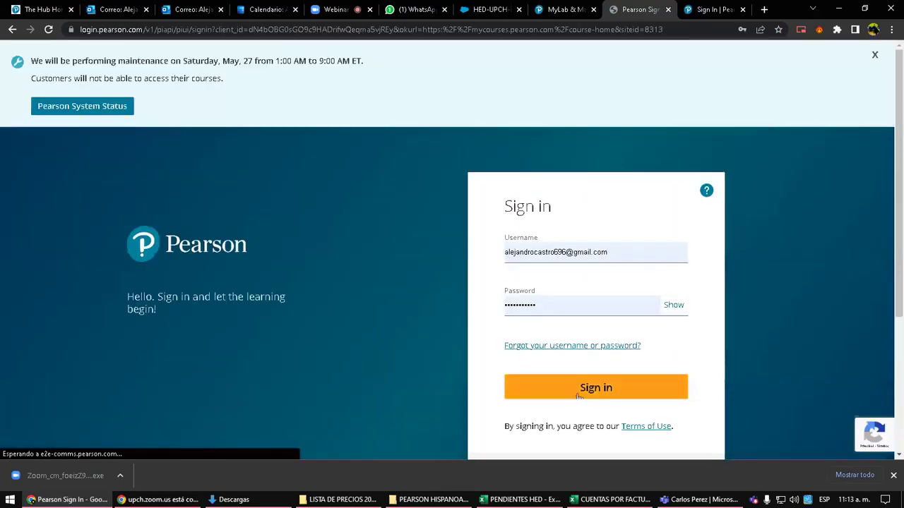
pyautogui.click(578, 396)
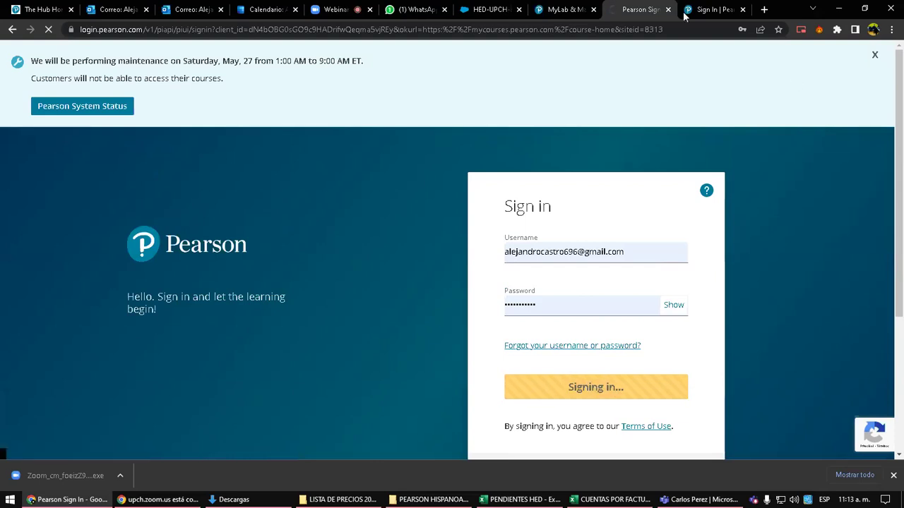
pyautogui.click(704, 9)
pyautogui.click(642, 9)
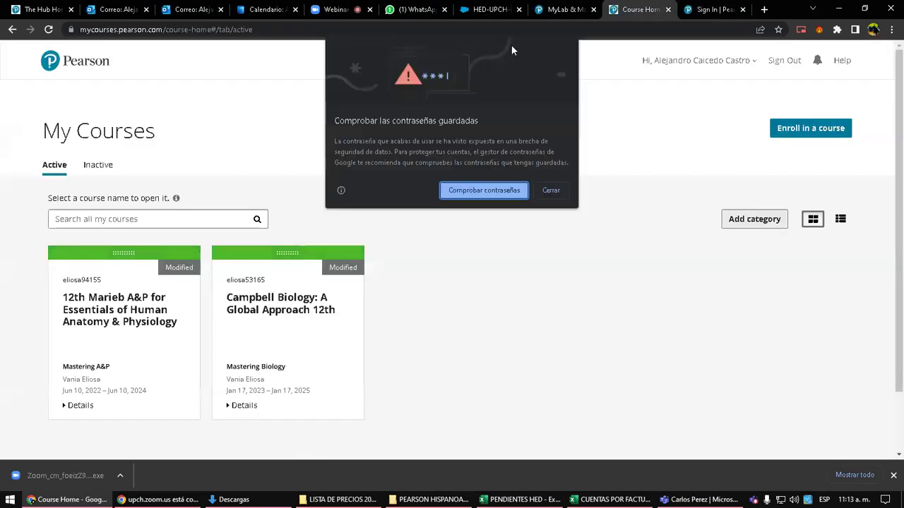
pyautogui.click(551, 191)
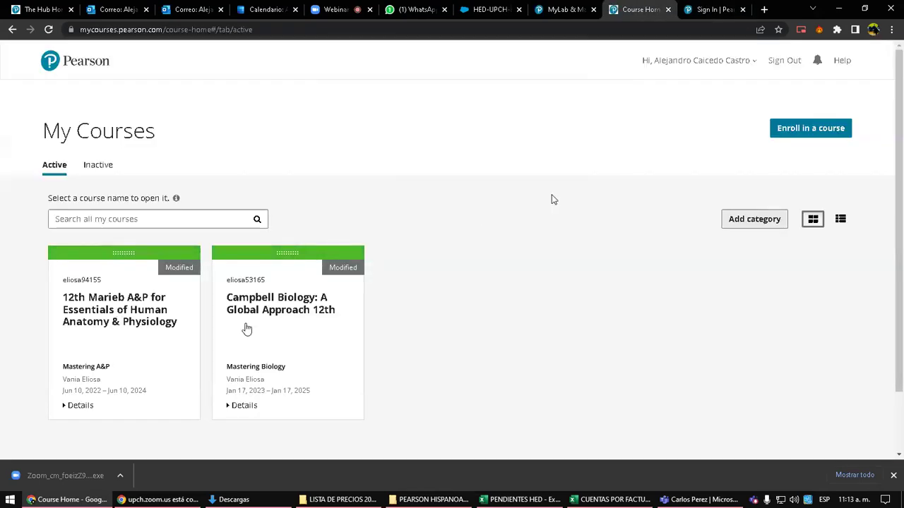
pyautogui.click(705, 7)
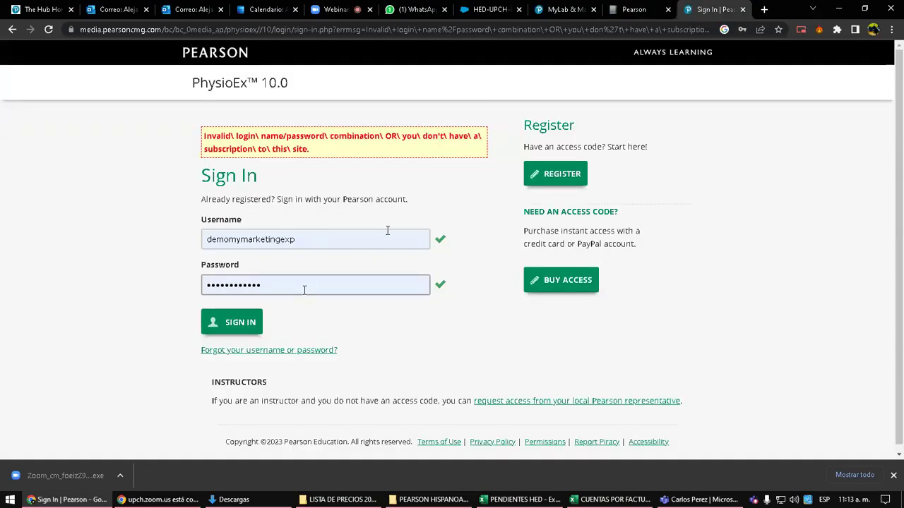
pyautogui.click(614, 8)
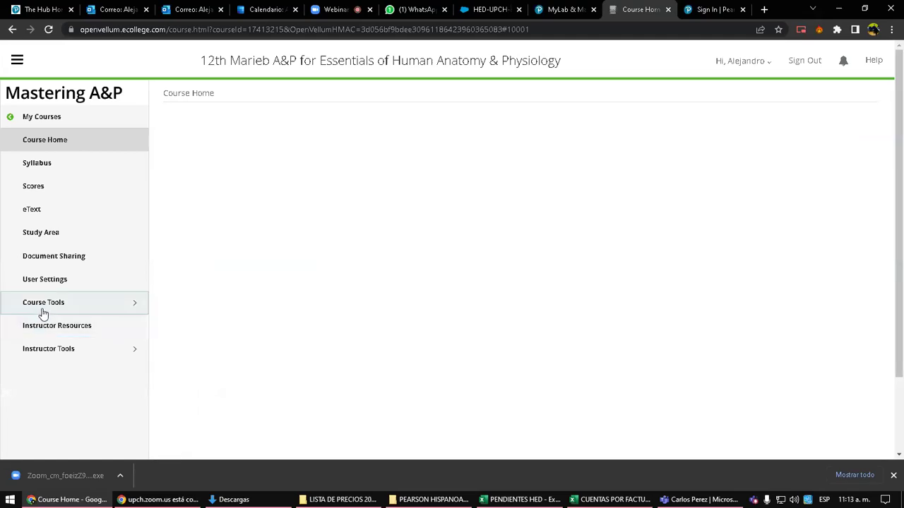
# Open the course's self-study area and follow its PhysioEx link.
pyautogui.click(40, 233)
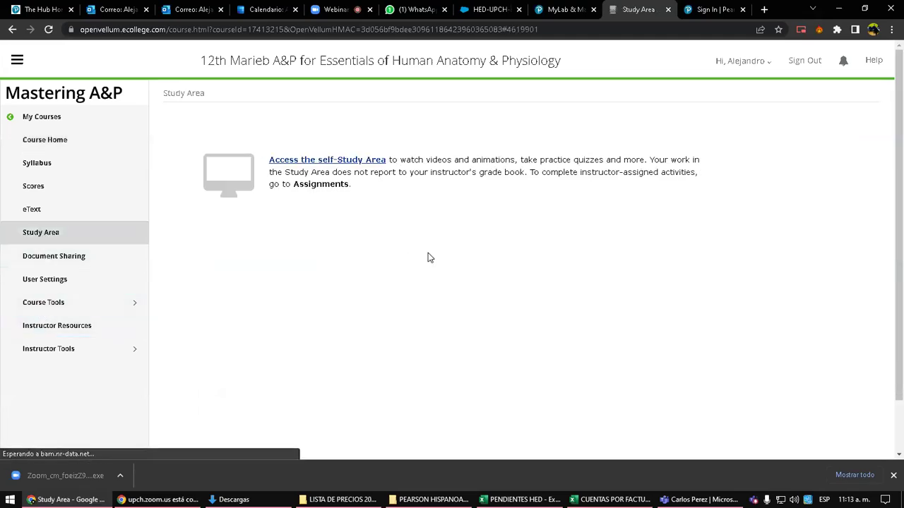
pyautogui.click(324, 162)
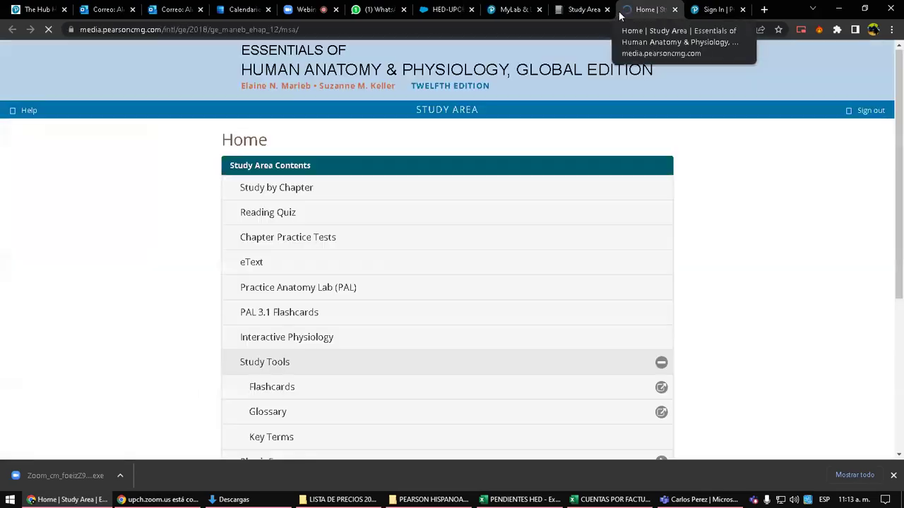
pyautogui.scroll(-3, 362, 346)
pyautogui.click(289, 302)
# Re-pick the saved username and password on the PhysioEx sign-in page, then return to the activities page.
pyautogui.moveTo(717, 9); pyautogui.dragTo(655, 9)
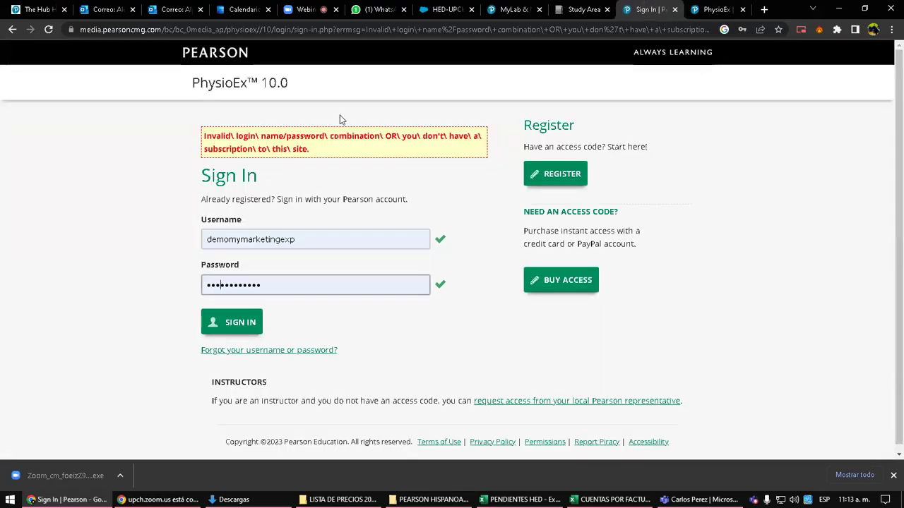
pyautogui.click(304, 240)
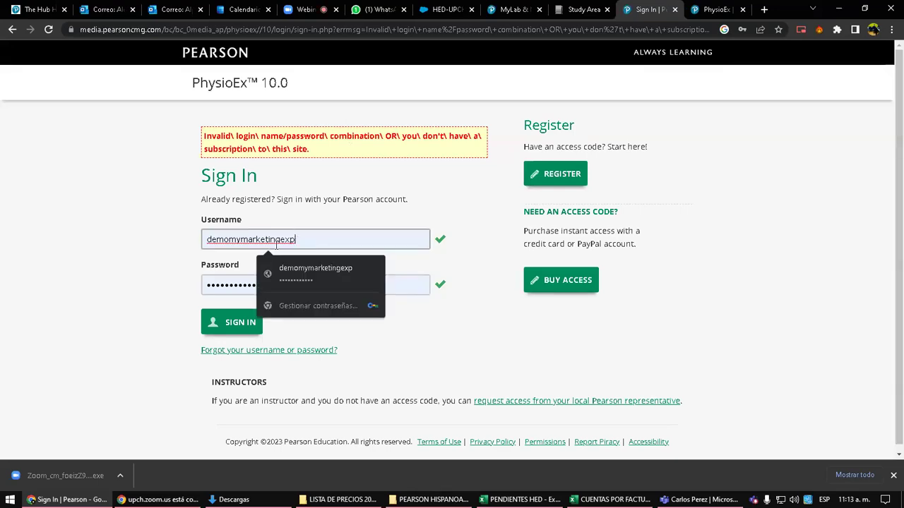
pyautogui.click(304, 241)
pyautogui.click(231, 285)
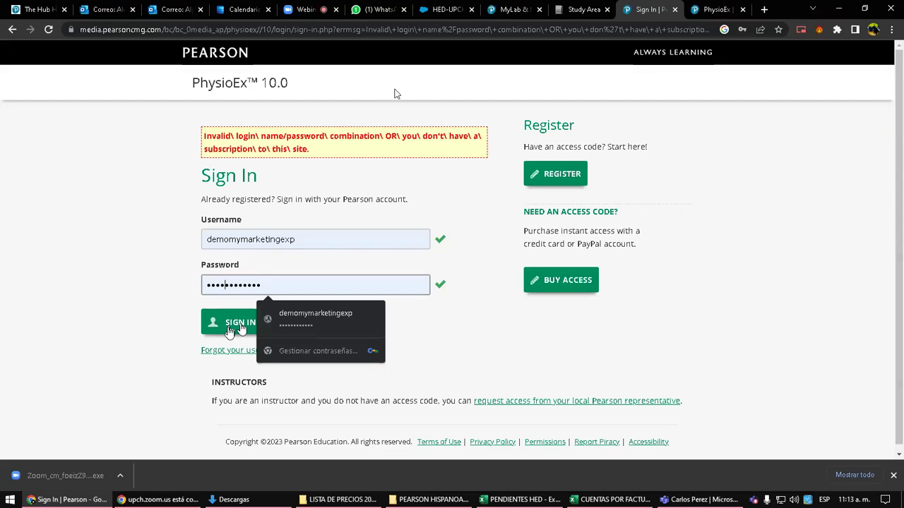
pyautogui.click(714, 10)
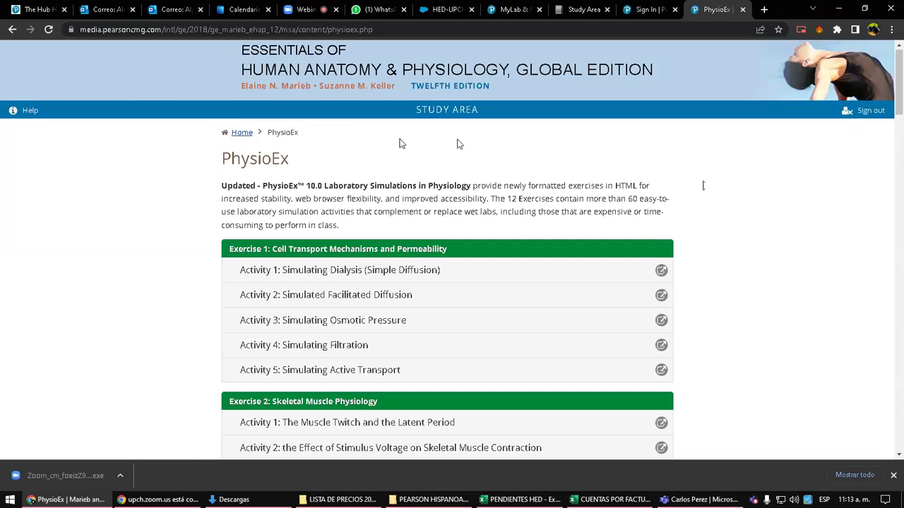
pyautogui.scroll(-16, 401, 348)
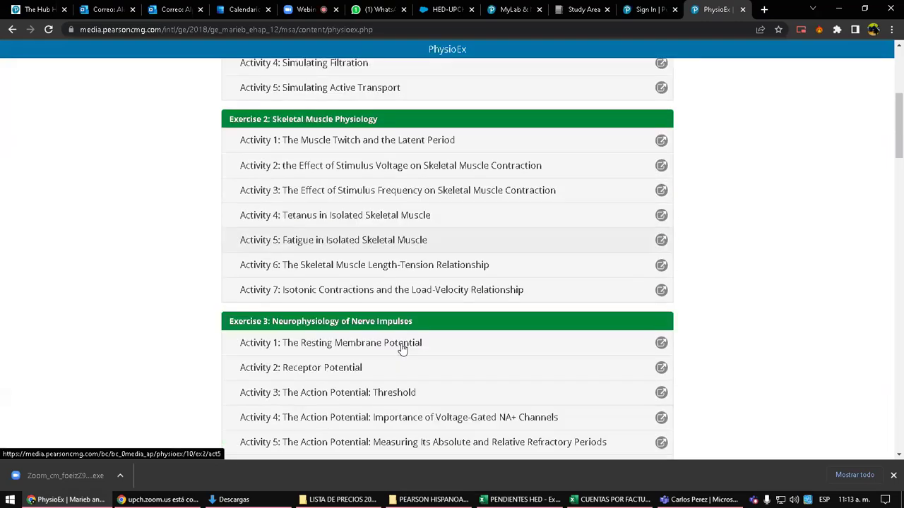
pyautogui.scroll(-10, 401, 348)
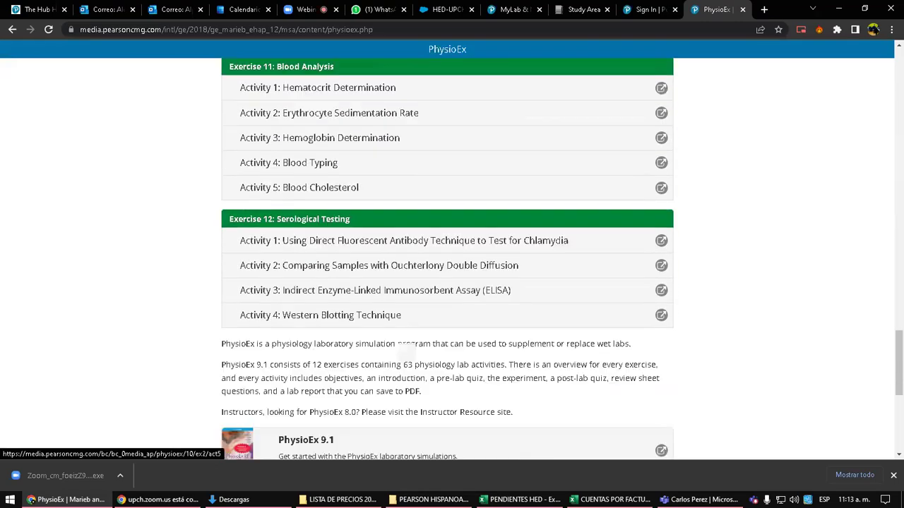
pyautogui.scroll(3, 401, 348)
pyautogui.scroll(-2, 458, 329)
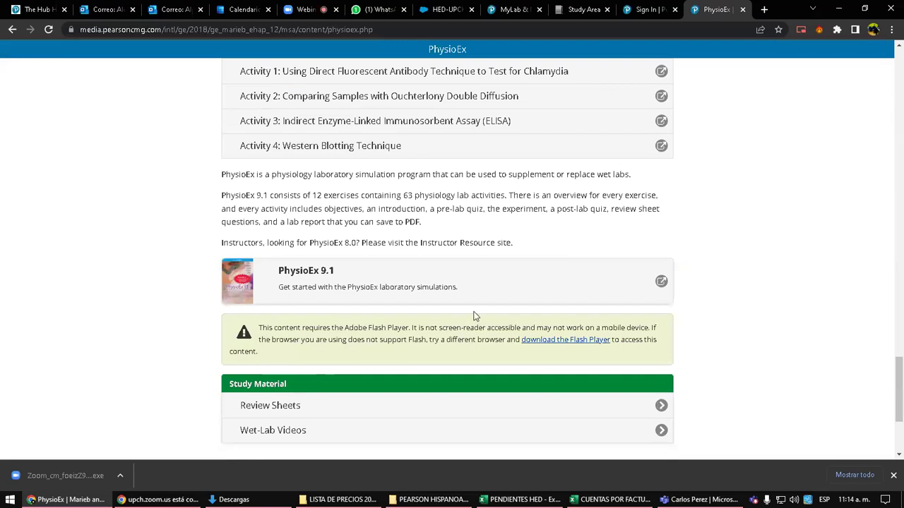
pyautogui.click(516, 293)
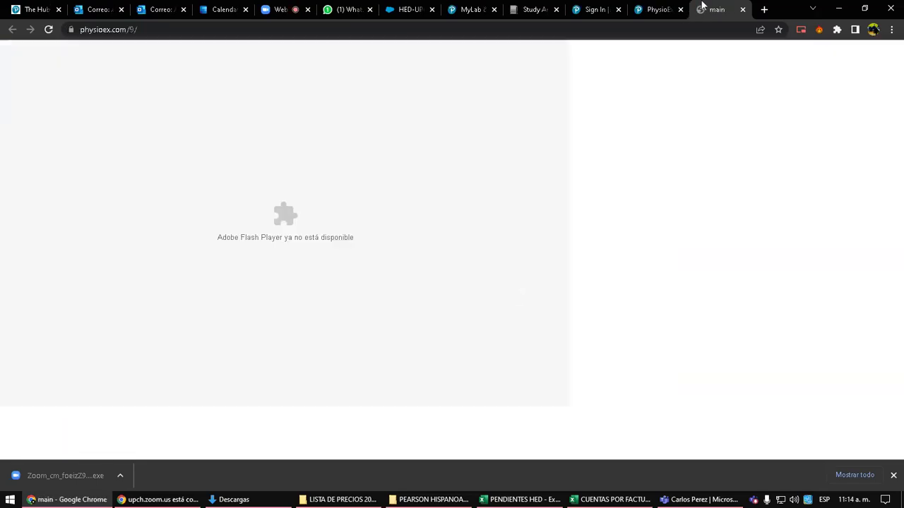
pyautogui.click(742, 9)
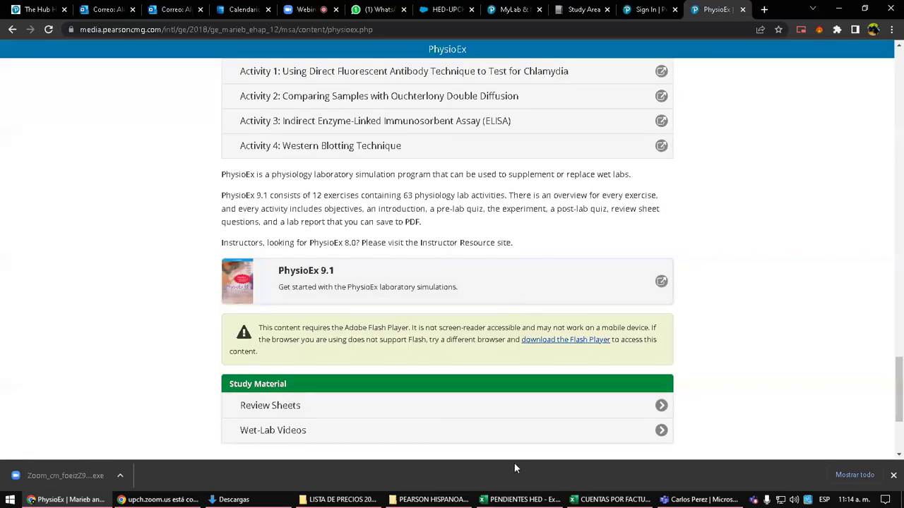
pyautogui.click(487, 435)
pyautogui.click(11, 29)
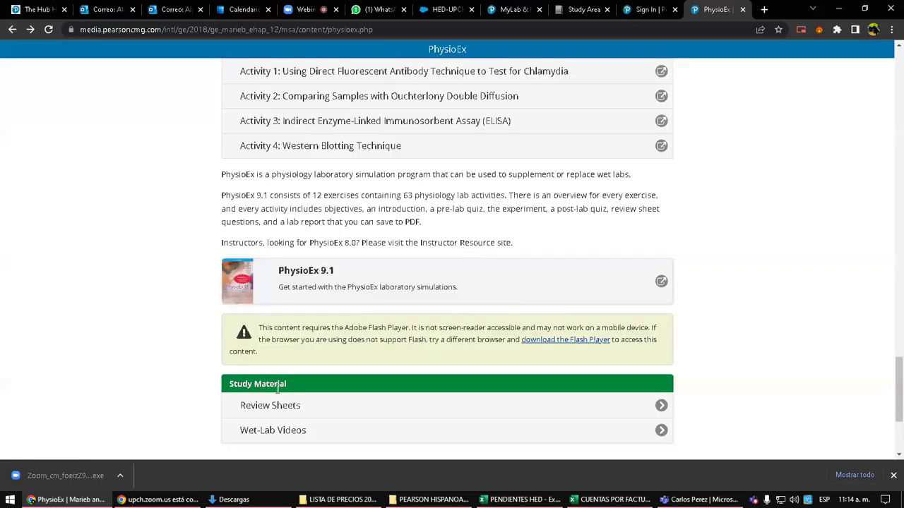
# View the Exercise 1 review sheet PDF, return to the activities list, and open Simulating Dialysis.
pyautogui.click(317, 412)
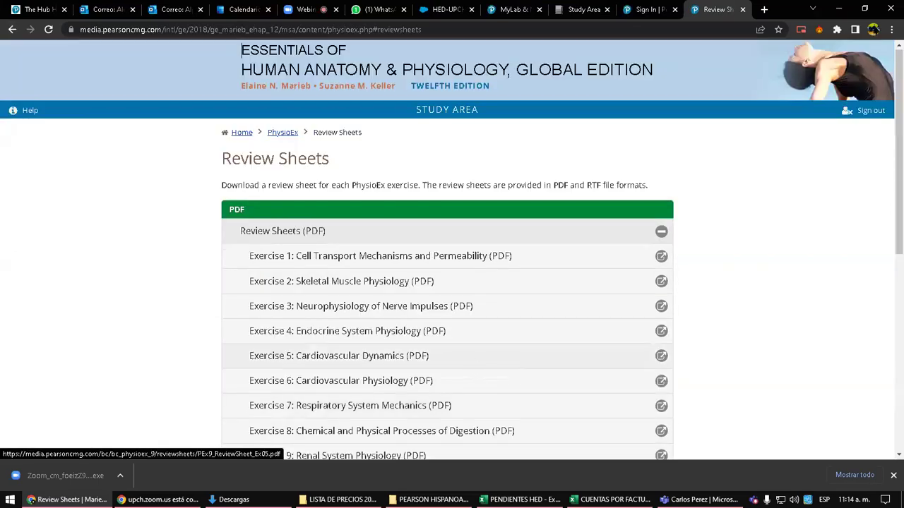
pyautogui.click(439, 258)
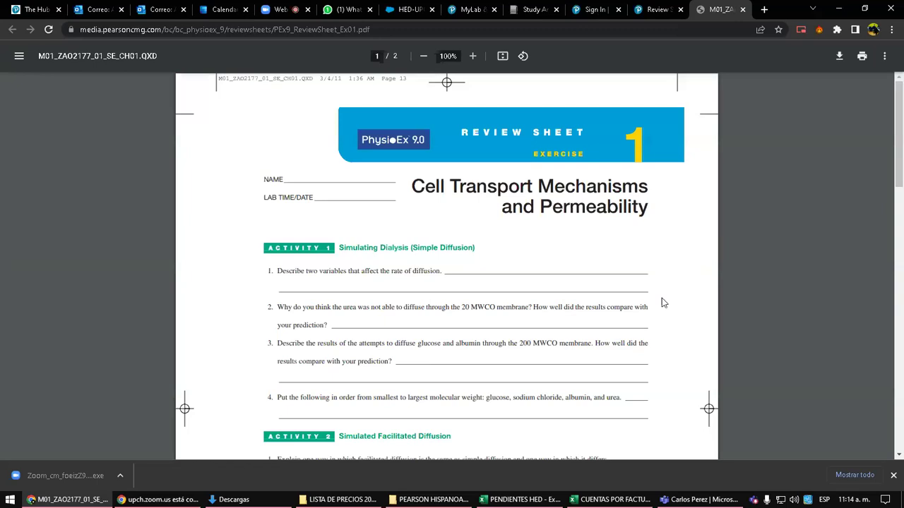
pyautogui.click(743, 10)
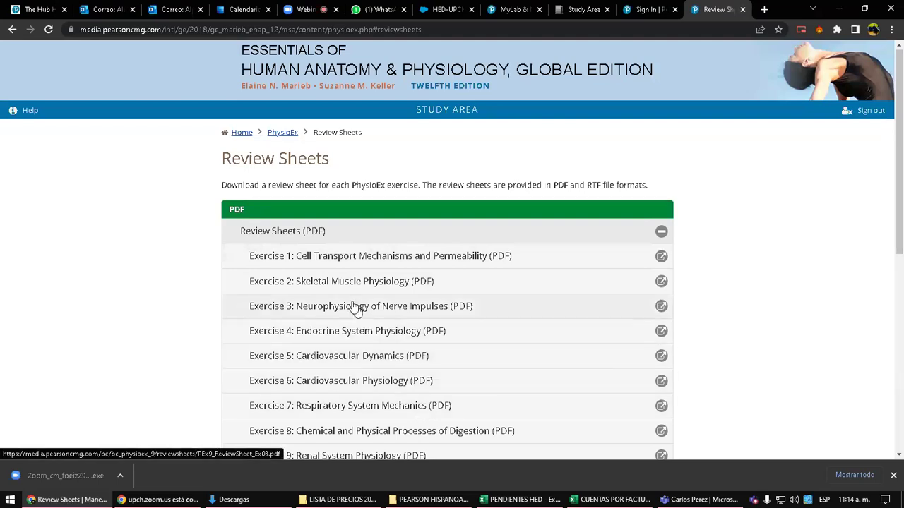
pyautogui.click(12, 29)
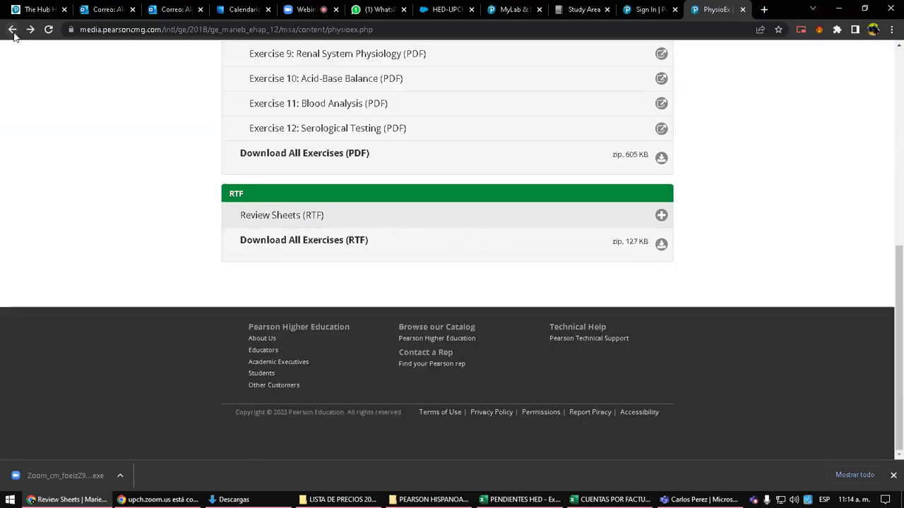
pyautogui.scroll(20, 499, 298)
pyautogui.scroll(7, 499, 302)
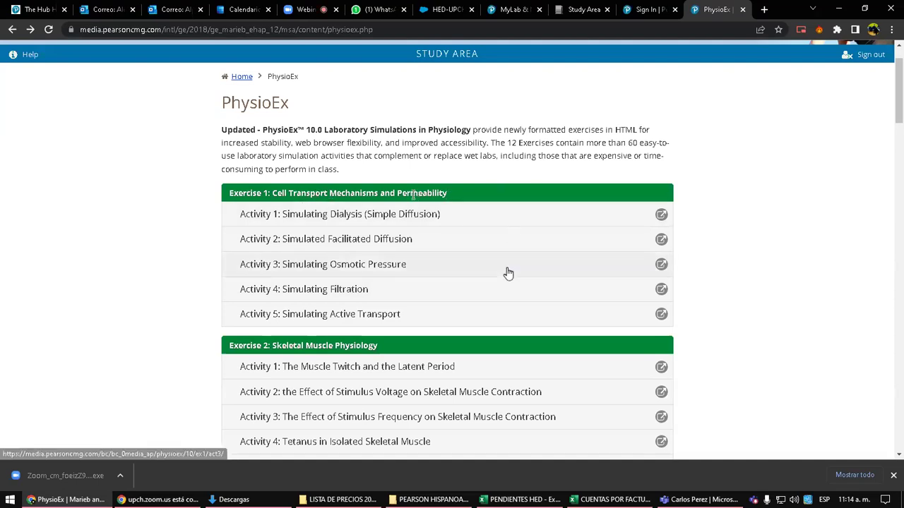
pyautogui.click(326, 220)
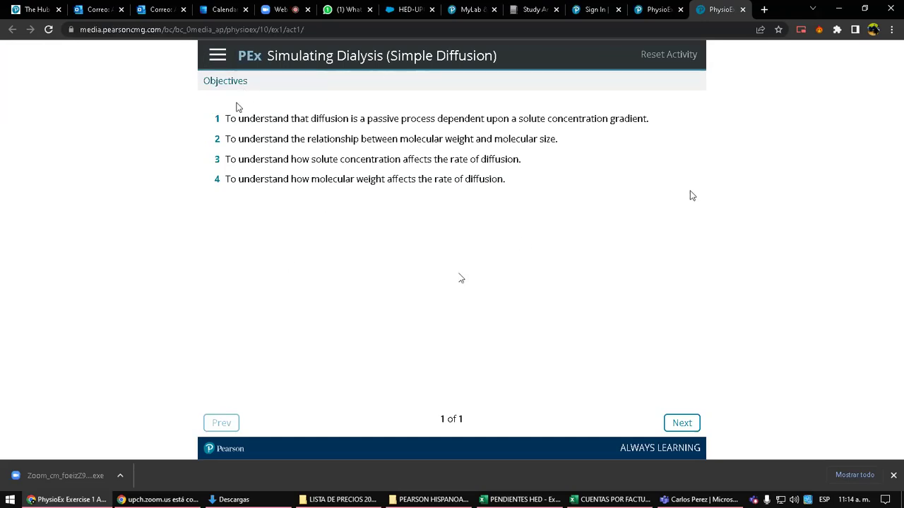
# Translate the Simulating Dialysis page into Spanish and advance two pages past the objectives.
pyautogui.rightClick(754, 164)
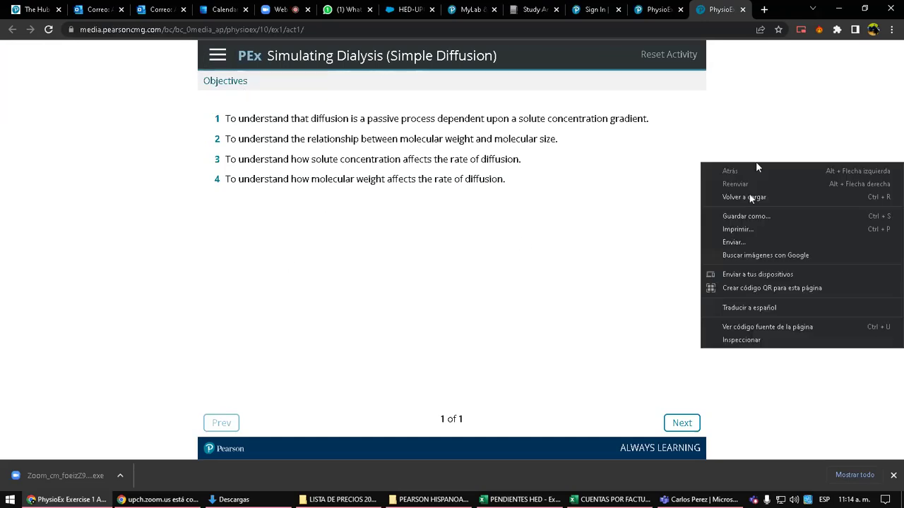
pyautogui.click(751, 308)
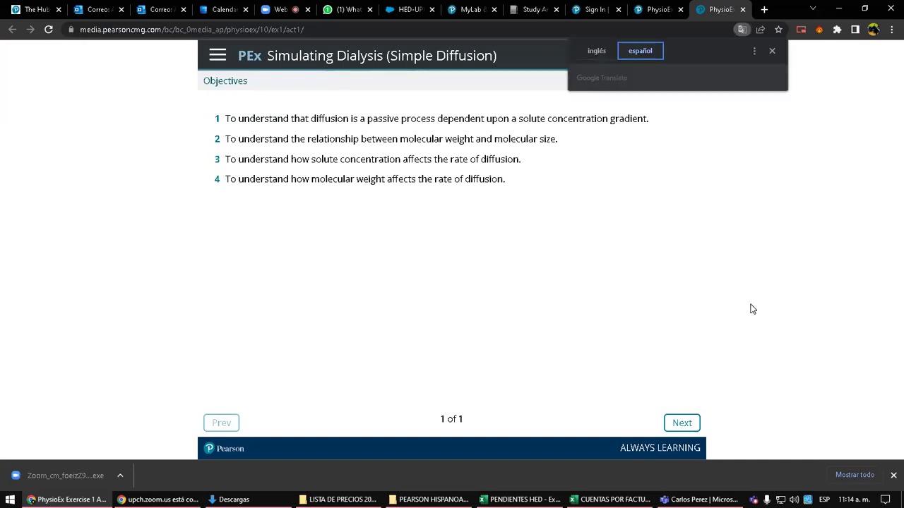
pyautogui.click(772, 51)
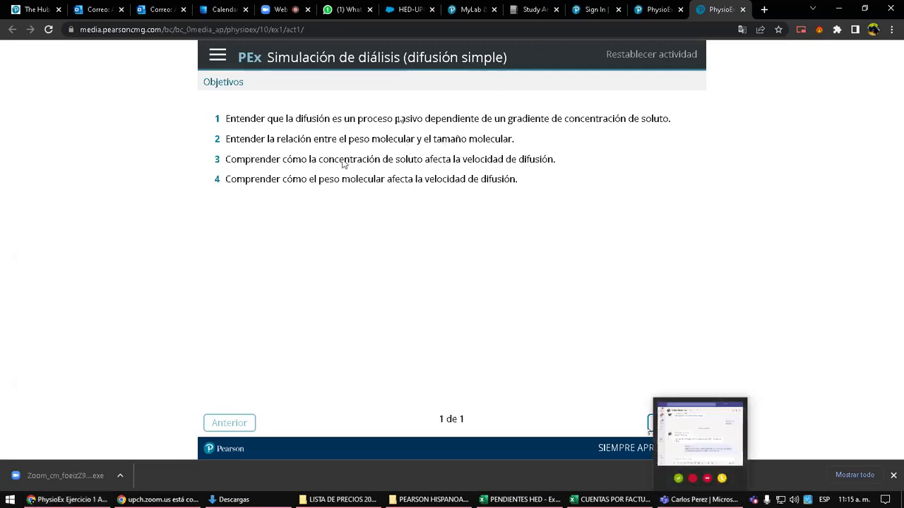
pyautogui.click(741, 404)
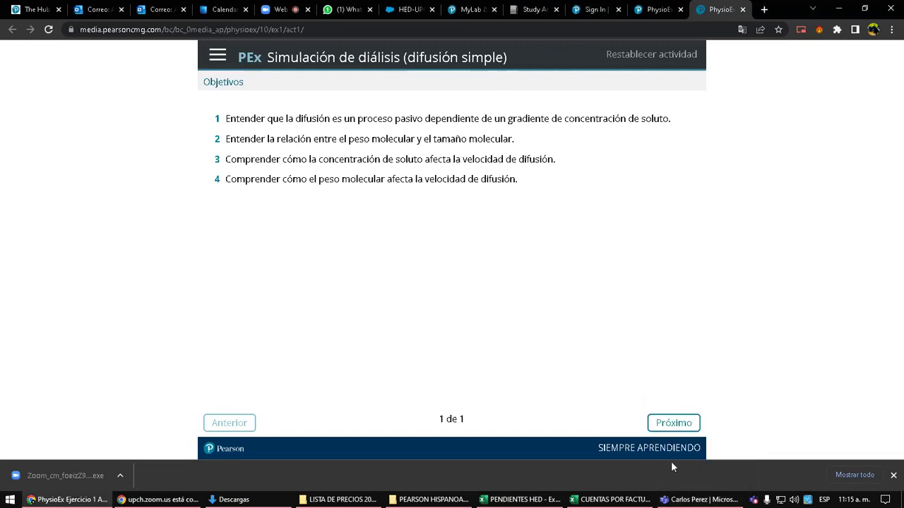
pyautogui.click(673, 427)
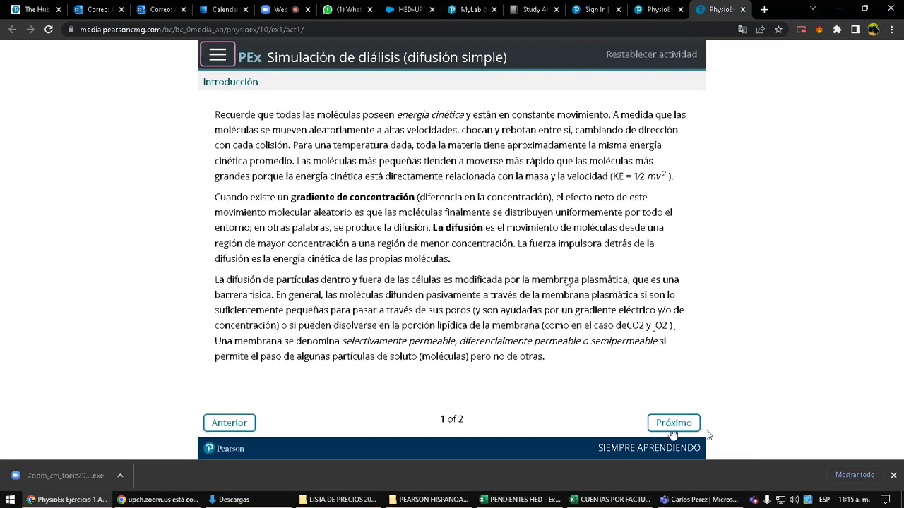
pyautogui.click(674, 426)
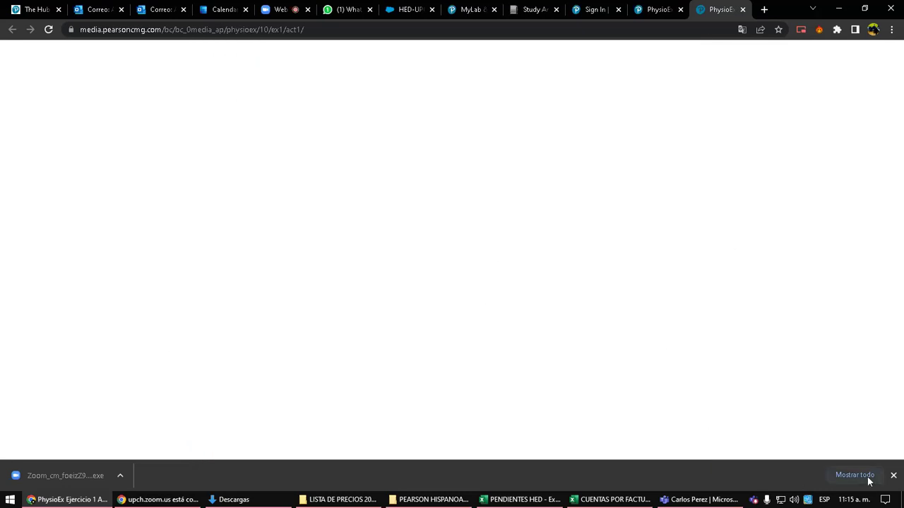
# Close the downloads bar and reload the dialysis activity page in English.
pyautogui.click(893, 475)
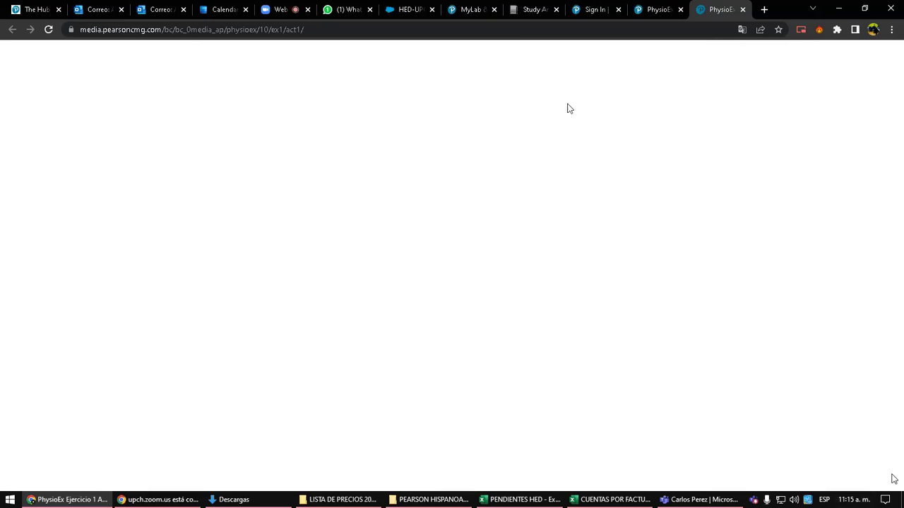
pyautogui.moveTo(671, 6)
pyautogui.hotkey('shift', 'F10')
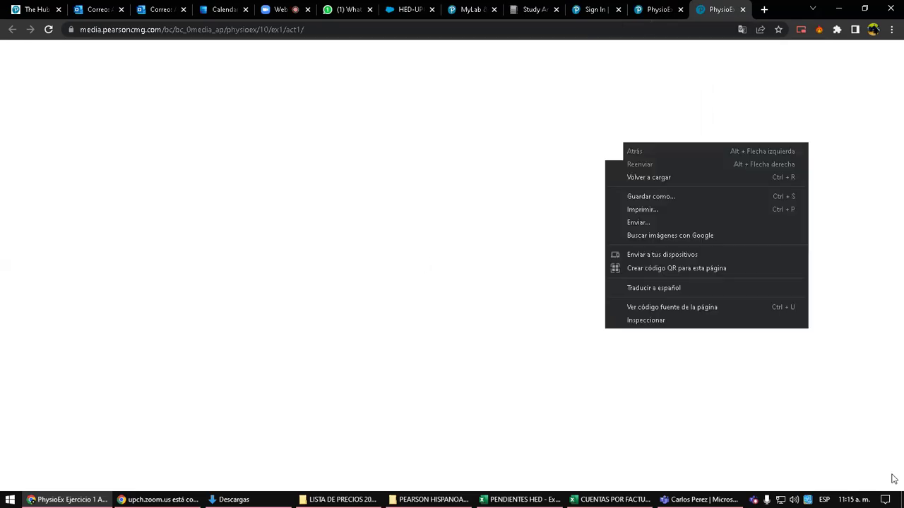
pyautogui.click(642, 177)
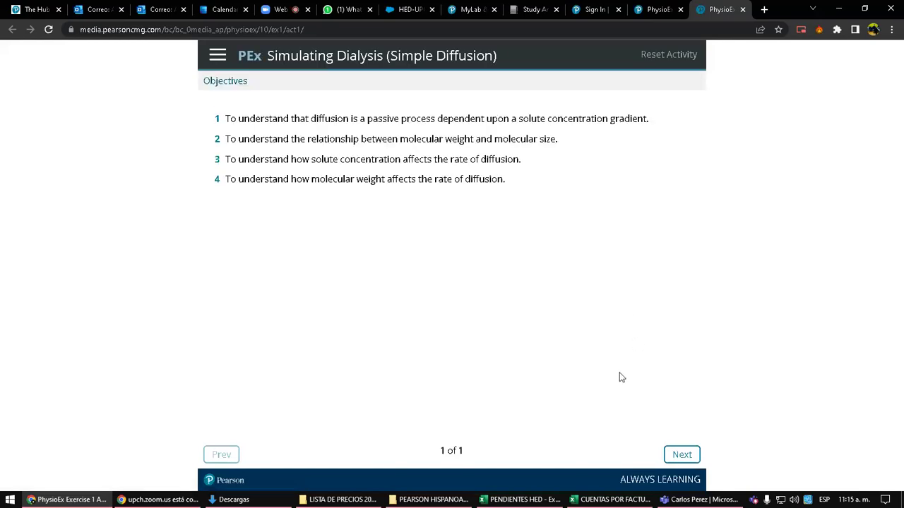
# Advance through the introduction to the Pre-lab Quiz, dismissing the unanswered-questions notice twice.
pyautogui.click(677, 456)
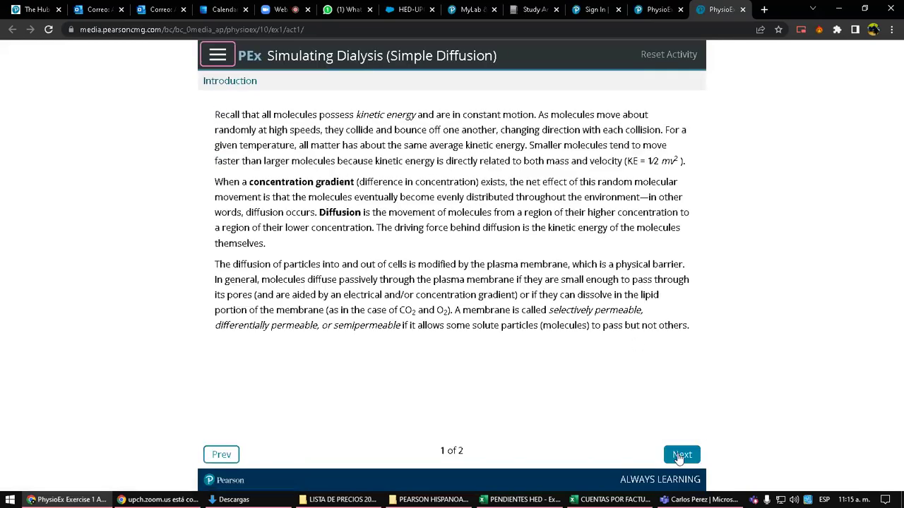
pyautogui.click(679, 455)
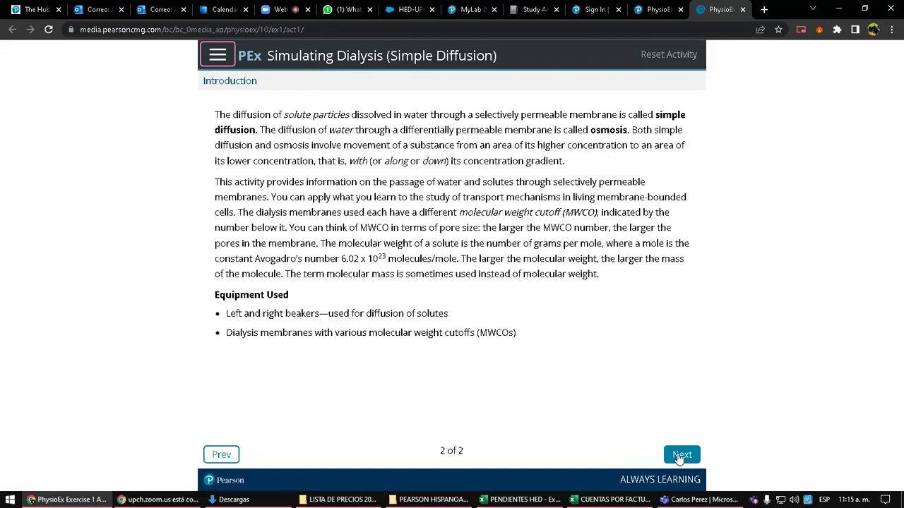
pyautogui.click(679, 455)
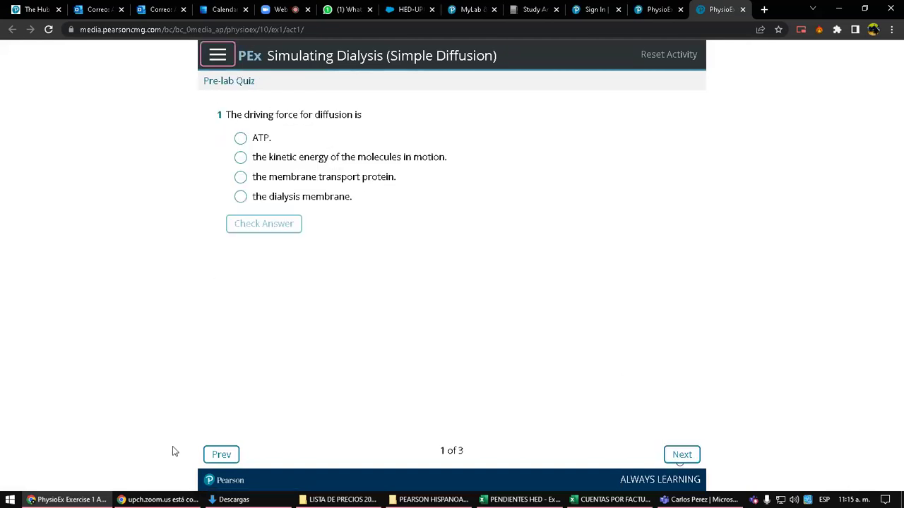
pyautogui.click(230, 458)
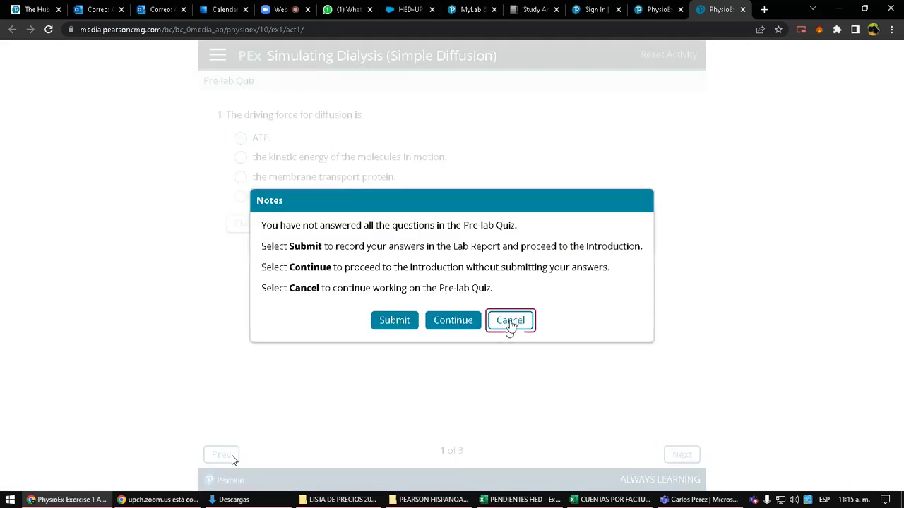
pyautogui.click(509, 321)
pyautogui.click(222, 452)
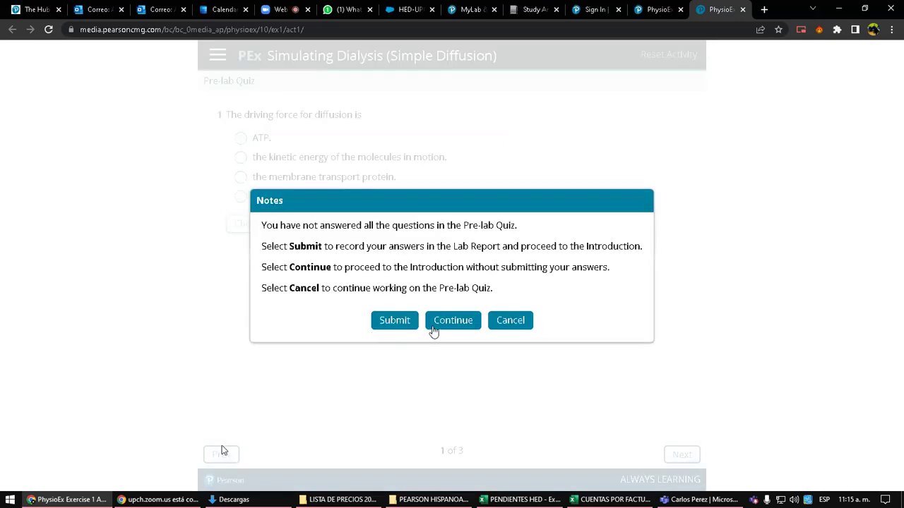
pyautogui.click(528, 323)
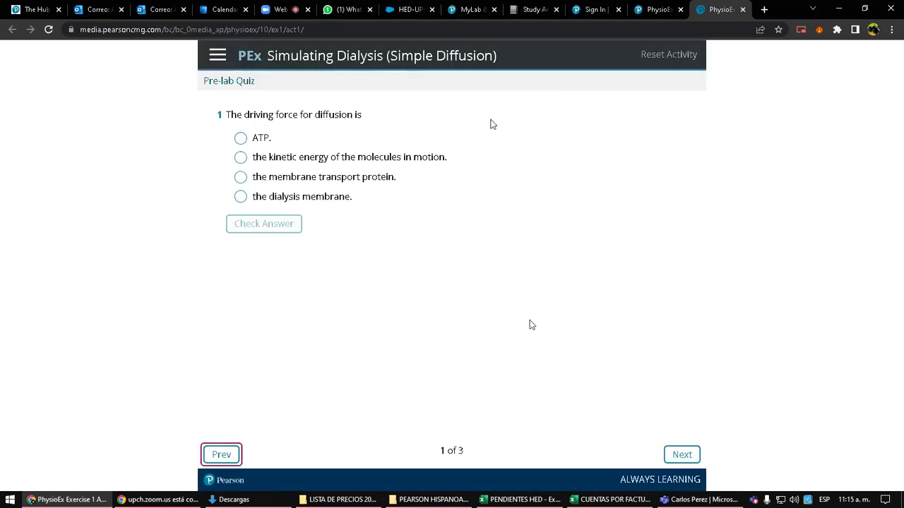
# Translate the quiz into Spanish and check ATP as question 1's answer, which is marked incorrect.
pyautogui.rightClick(580, 141)
pyautogui.click(644, 292)
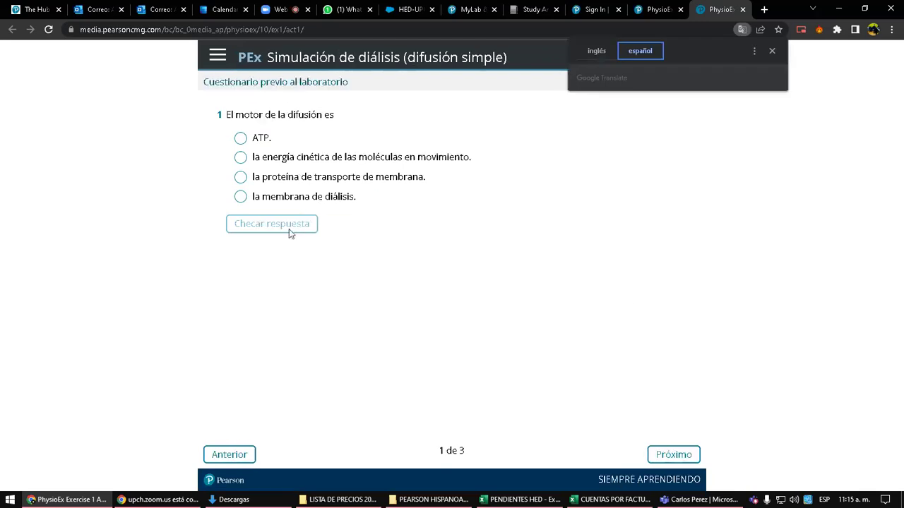
pyautogui.click(772, 51)
pyautogui.click(239, 137)
pyautogui.click(272, 224)
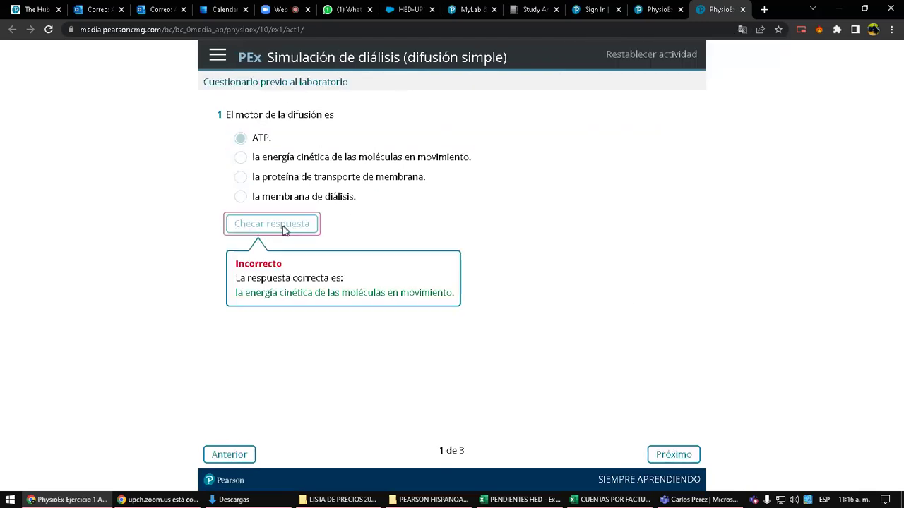
pyautogui.click(239, 176)
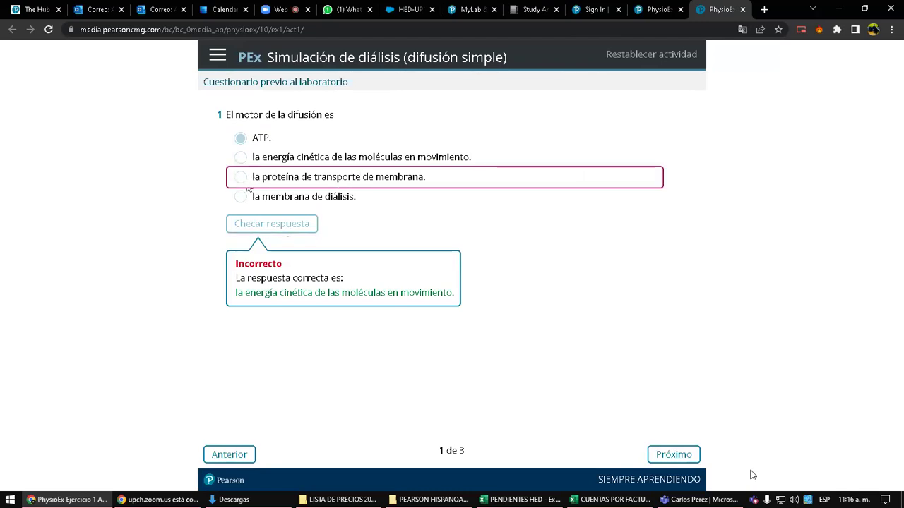
# Step through the remaining quiz questions, dismiss the notice, and return to the PhysioEx activities list.
pyautogui.click(673, 455)
pyautogui.click(674, 455)
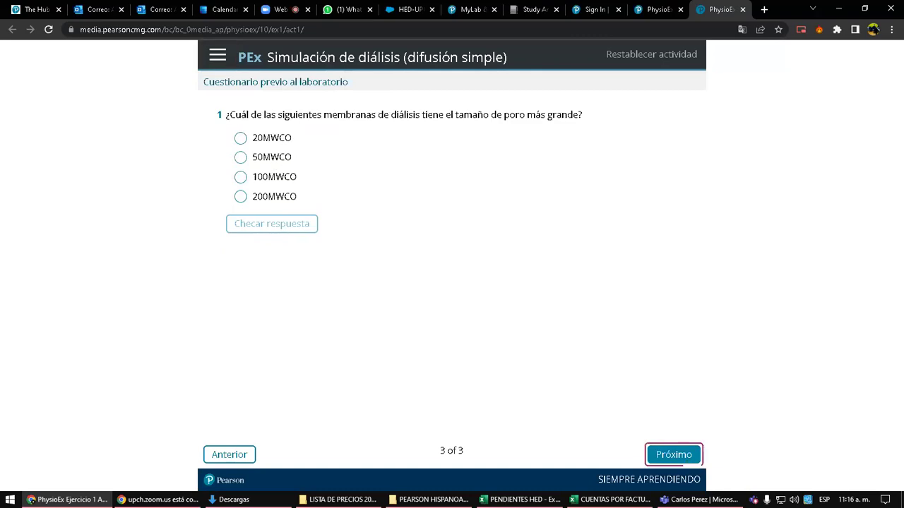
pyautogui.click(673, 454)
pyautogui.click(531, 334)
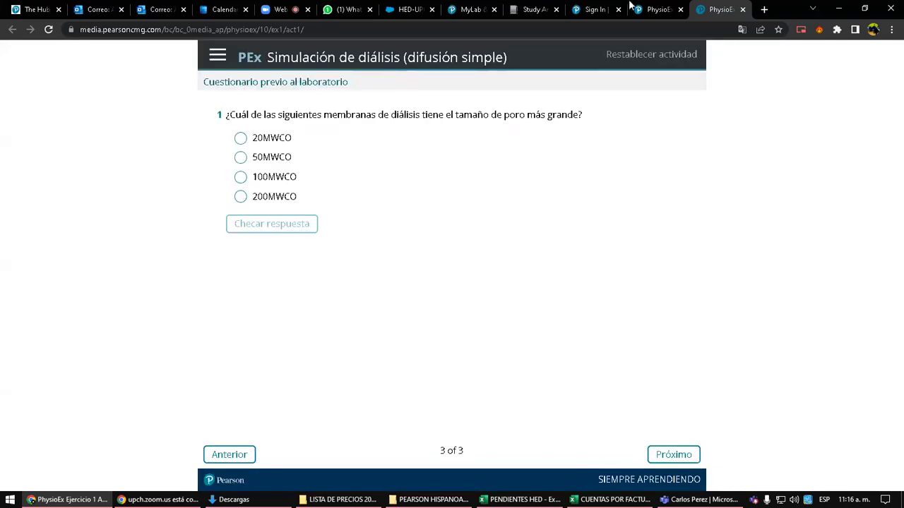
pyautogui.click(656, 9)
pyautogui.scroll(-4, 503, 390)
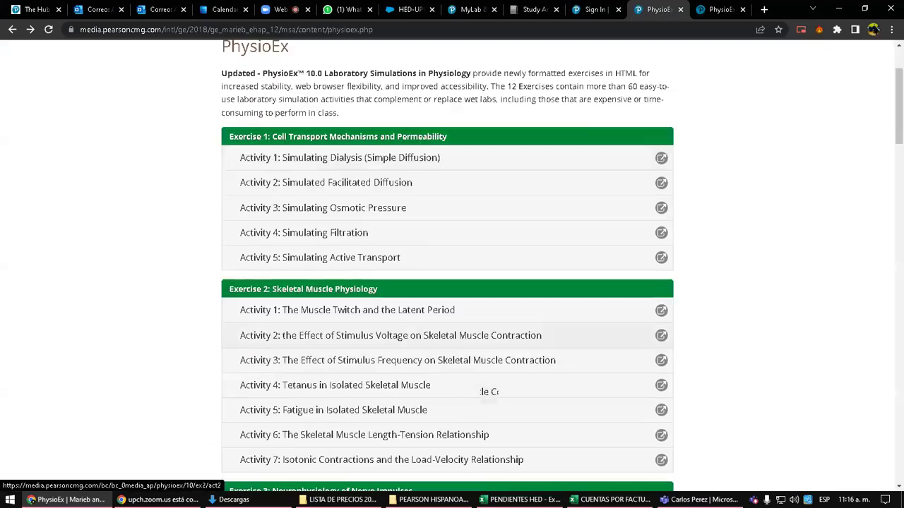
# Open the Simulated Facilitated Diffusion activity and advance to its Pre-lab Quiz.
pyautogui.scroll(3, 484, 391)
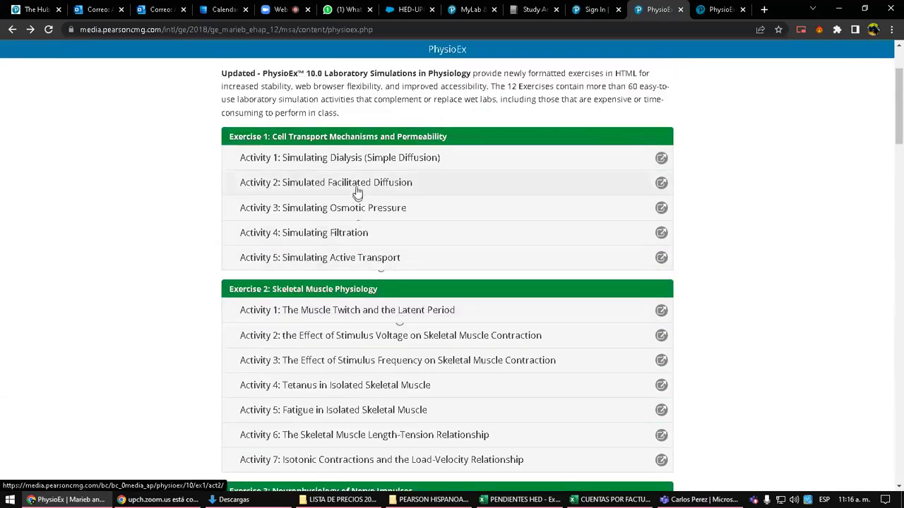
pyautogui.click(354, 187)
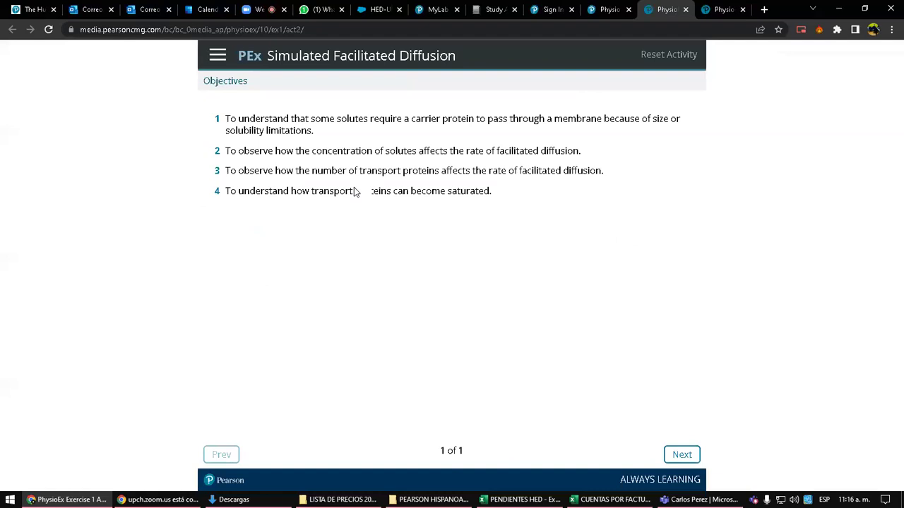
pyautogui.click(681, 455)
pyautogui.click(681, 454)
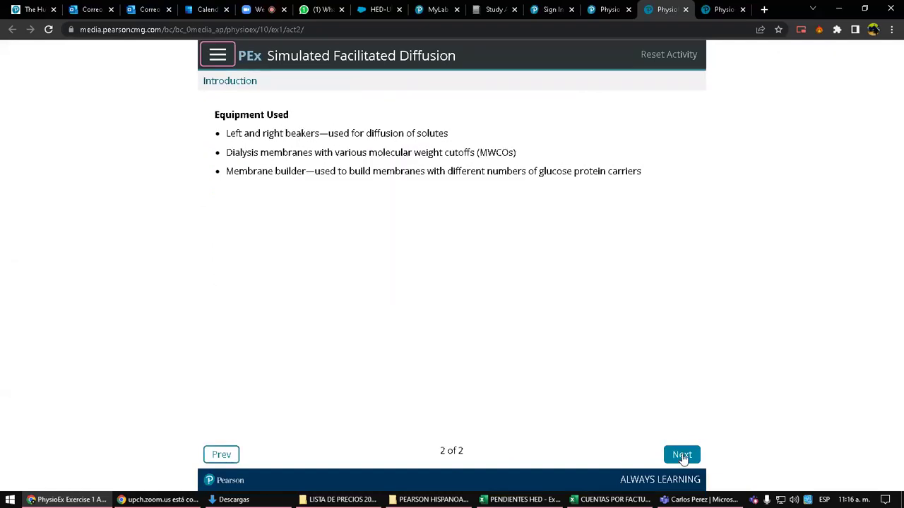
pyautogui.click(681, 454)
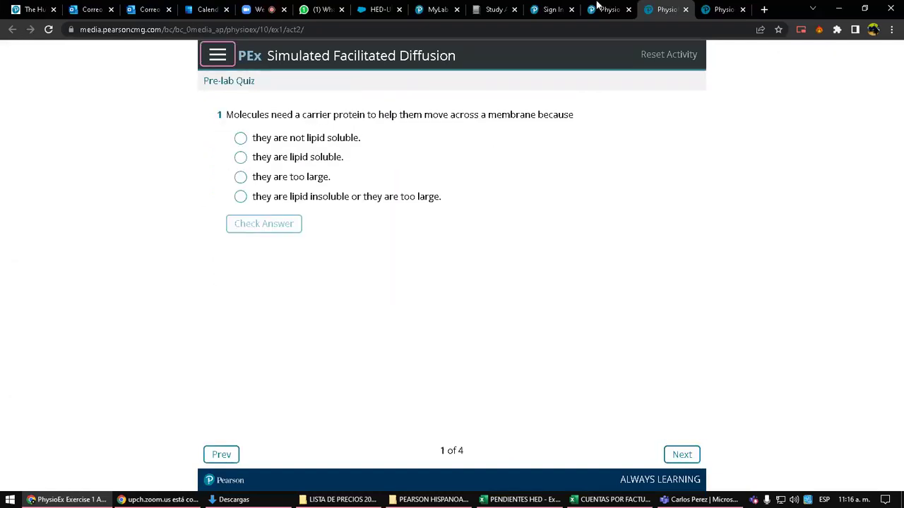
# From the other activities list, open Resting Membrane Potential and advance into its pre-lab quiz.
pyautogui.click(597, 6)
pyautogui.scroll(-3, 303, 337)
pyautogui.click(386, 288)
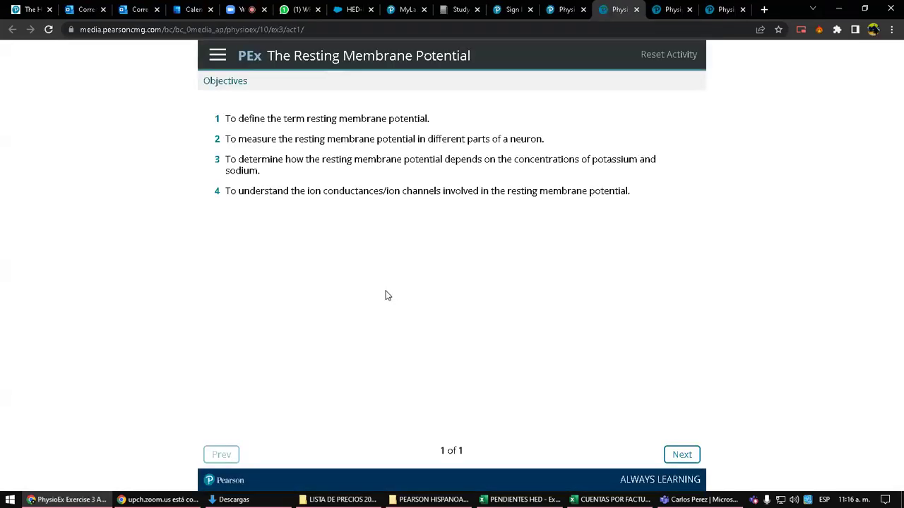
pyautogui.click(669, 459)
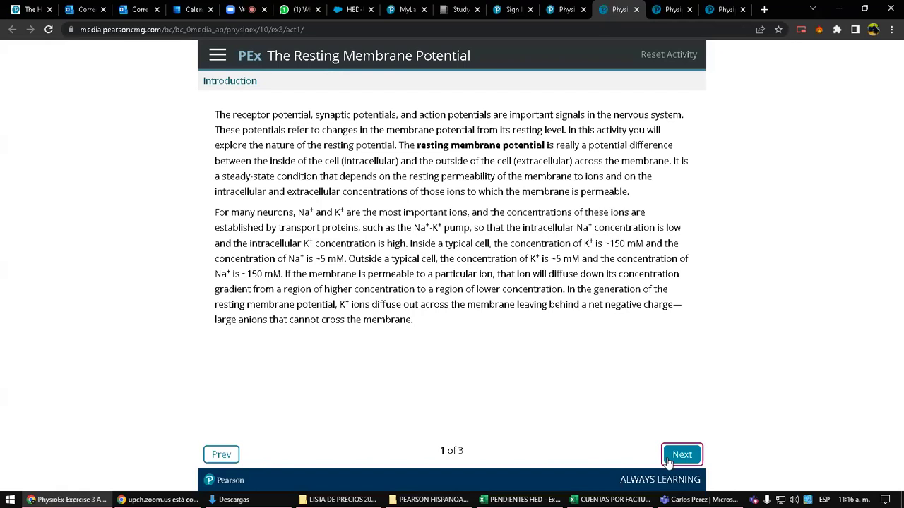
pyautogui.click(669, 457)
pyautogui.click(667, 456)
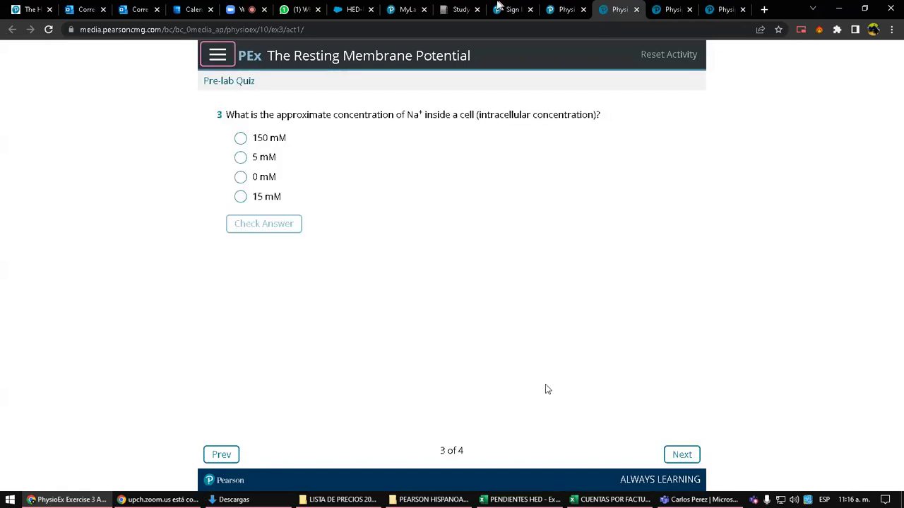
# Open Fatigue in Isolated Skeletal Muscle, skip to its last pre-lab quiz question, and return to the list.
pyautogui.click(548, 6)
pyautogui.scroll(-3, 519, 330)
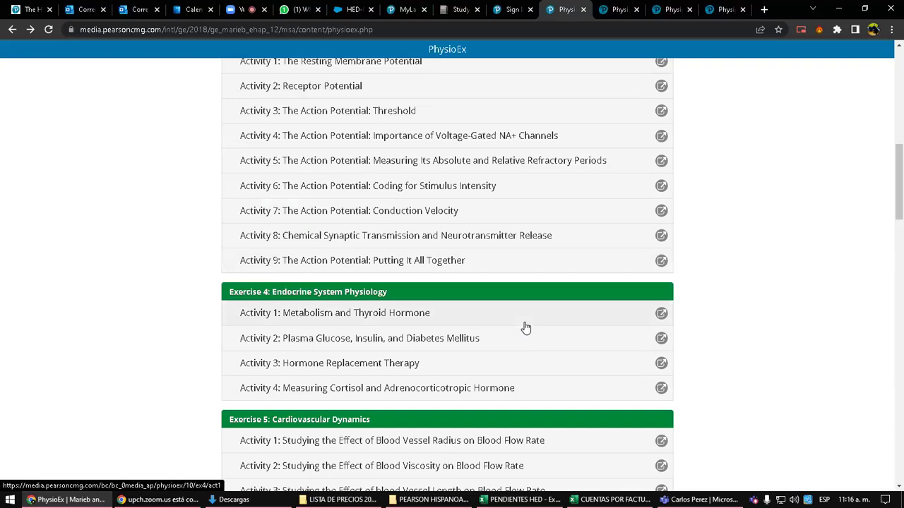
pyautogui.scroll(2, 377, 379)
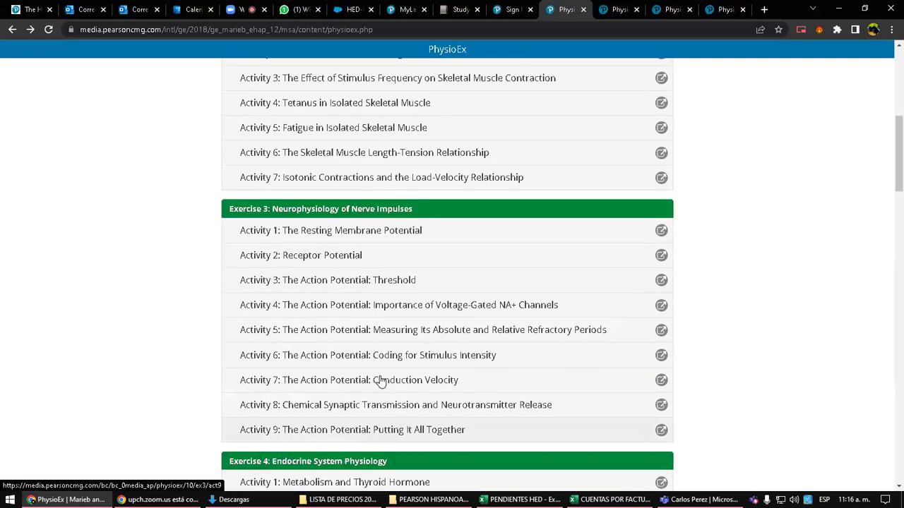
pyautogui.scroll(3, 379, 382)
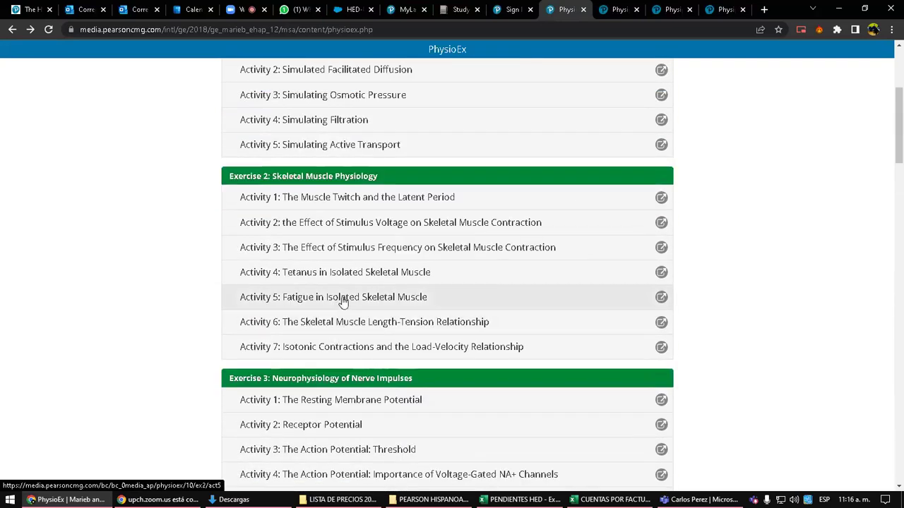
pyautogui.click(342, 303)
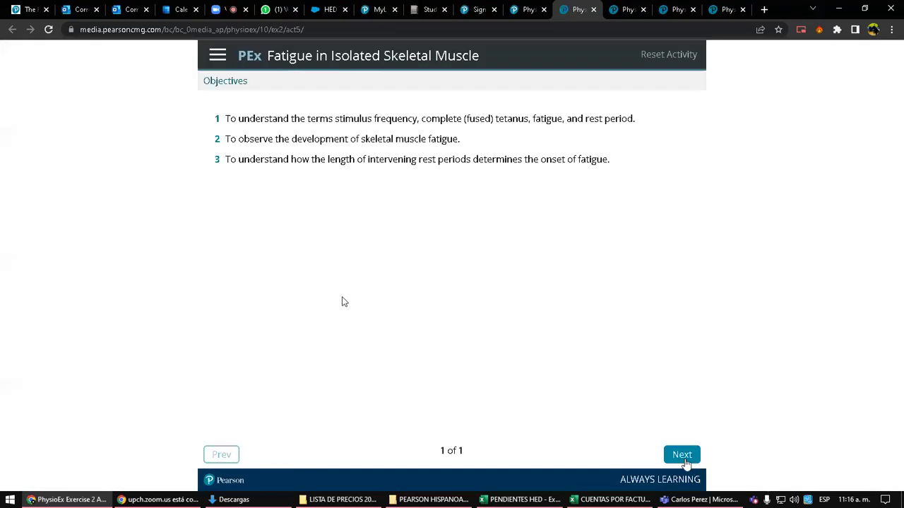
pyautogui.click(682, 455)
pyautogui.click(682, 454)
pyautogui.click(681, 455)
pyautogui.click(682, 455)
pyautogui.click(682, 454)
pyautogui.click(682, 455)
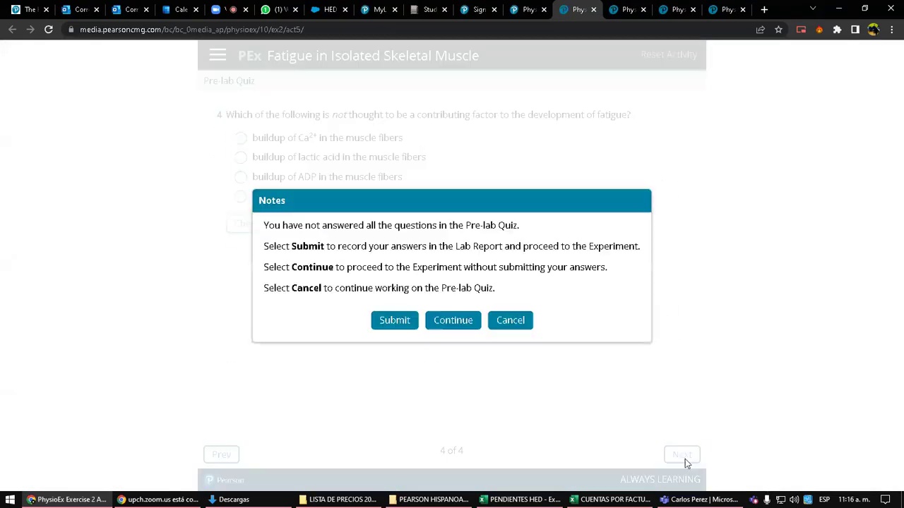
pyautogui.click(526, 9)
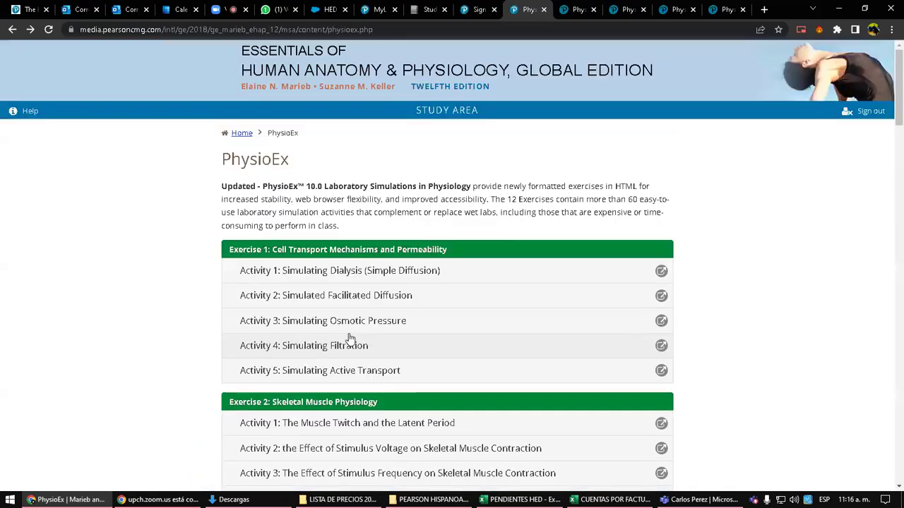
# Open Exercise 9 Activity 1 in a new tab and page ahead to its last pre-lab quiz question.
pyautogui.scroll(-12, 353, 343)
pyautogui.scroll(-4, 374, 355)
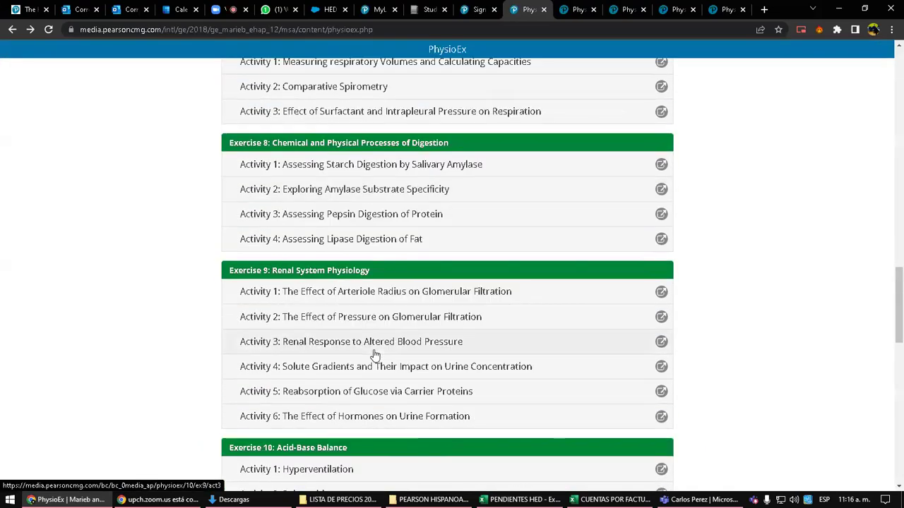
pyautogui.click(349, 300)
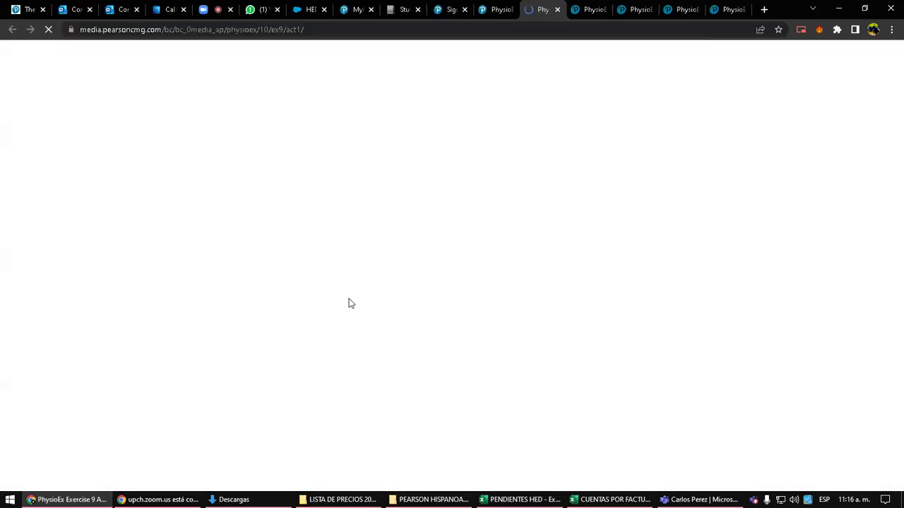
pyautogui.click(685, 454)
pyautogui.click(682, 454)
pyautogui.click(682, 453)
pyautogui.click(682, 454)
pyautogui.click(682, 454)
pyautogui.click(682, 454)
pyautogui.click(682, 454)
pyautogui.click(682, 454)
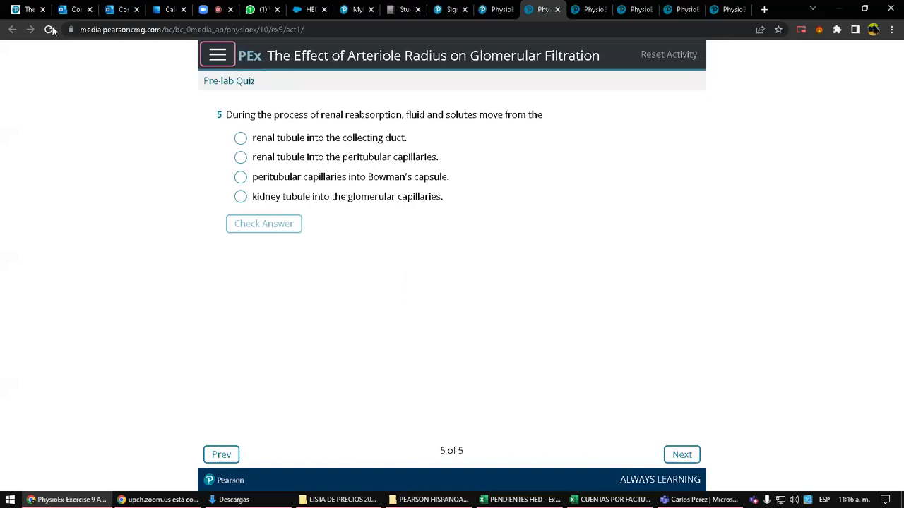
pyautogui.click(486, 9)
# Open Exercise 12 Activity 3 in a new tab and return to the activity list.
pyautogui.scroll(-10, 447, 374)
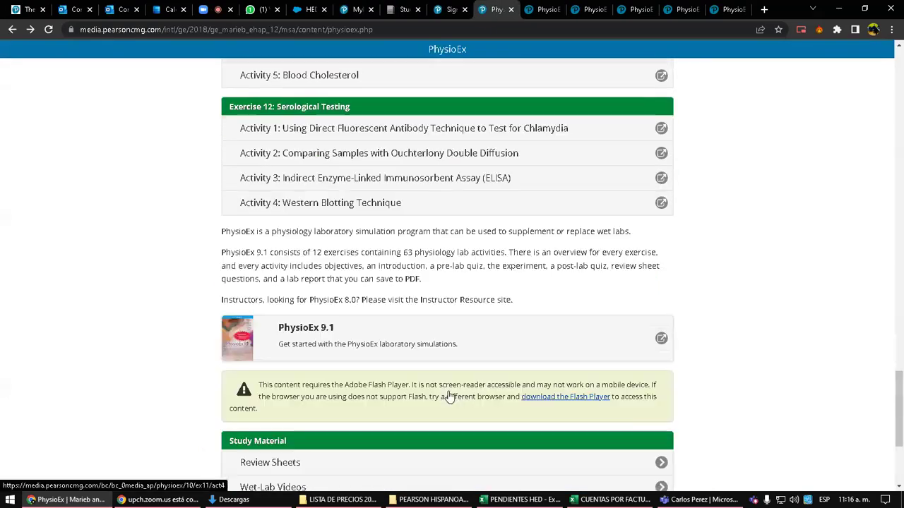
pyautogui.scroll(3, 449, 397)
pyautogui.click(356, 293)
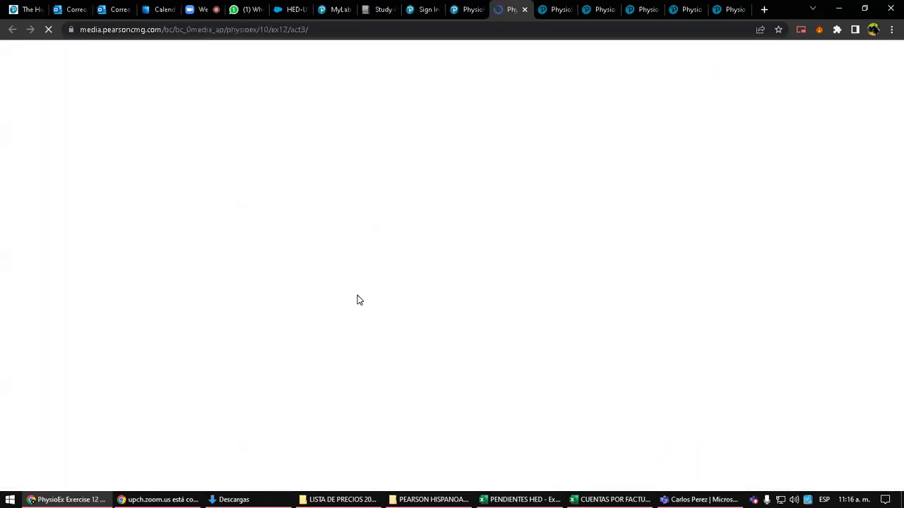
pyautogui.click(473, 5)
# In File Explorer, go up to COMERCIAL, open PHYSIOEX 10.0 and select PhysioEx 2023 Cliente.
pyautogui.scroll(10, 379, 359)
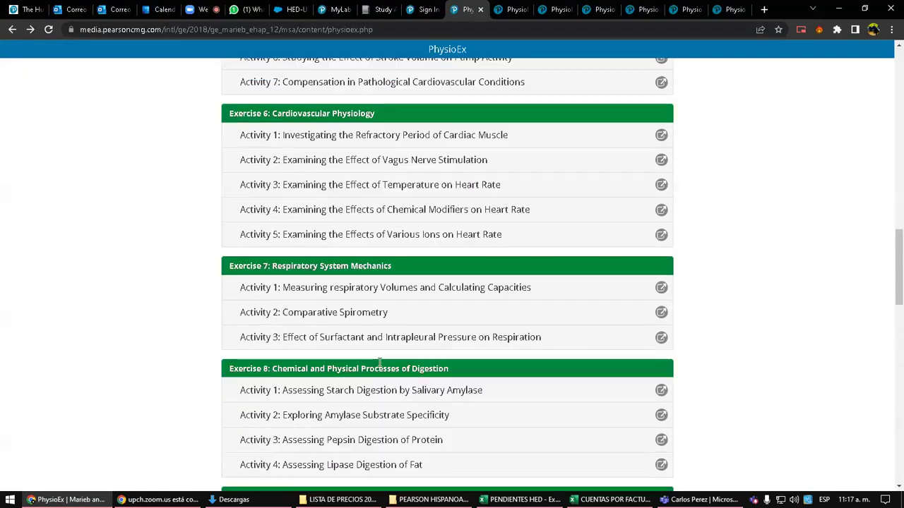
pyautogui.scroll(10, 379, 363)
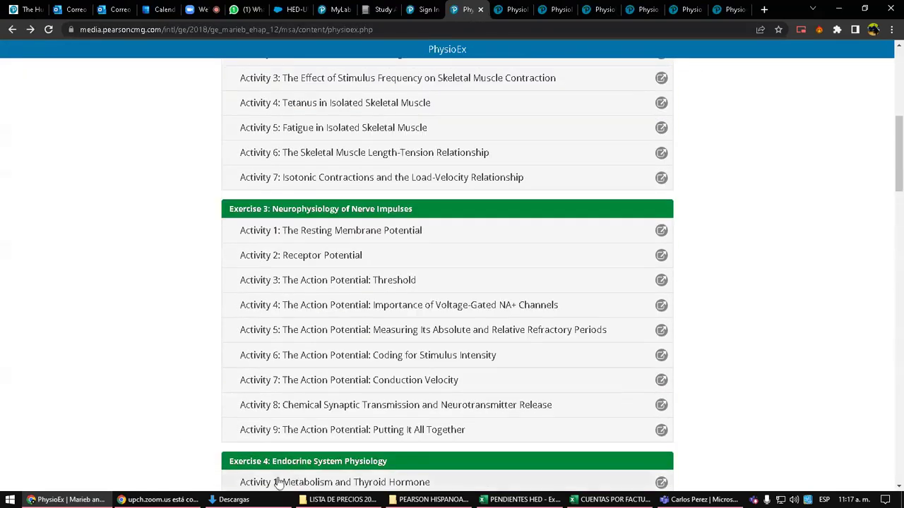
pyautogui.moveTo(339, 500)
pyautogui.click(337, 456)
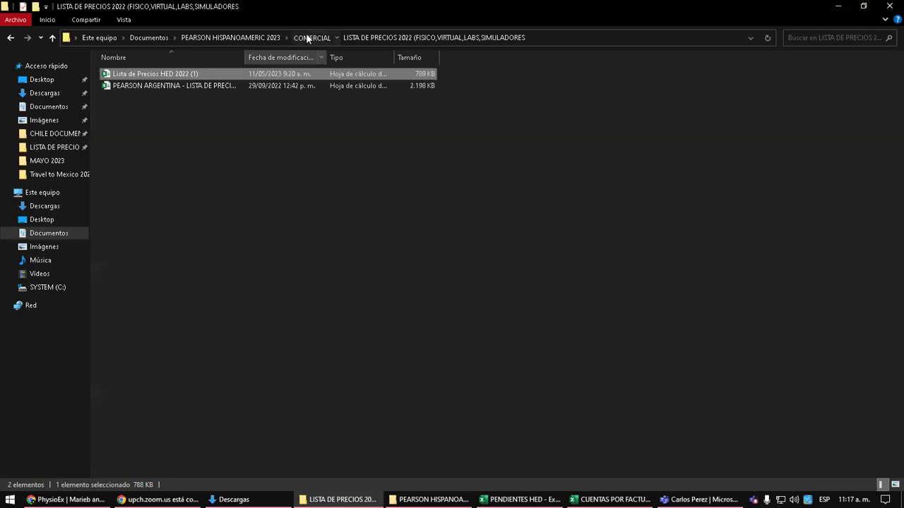
pyautogui.click(310, 35)
pyautogui.scroll(-3, 161, 327)
pyautogui.click(147, 320)
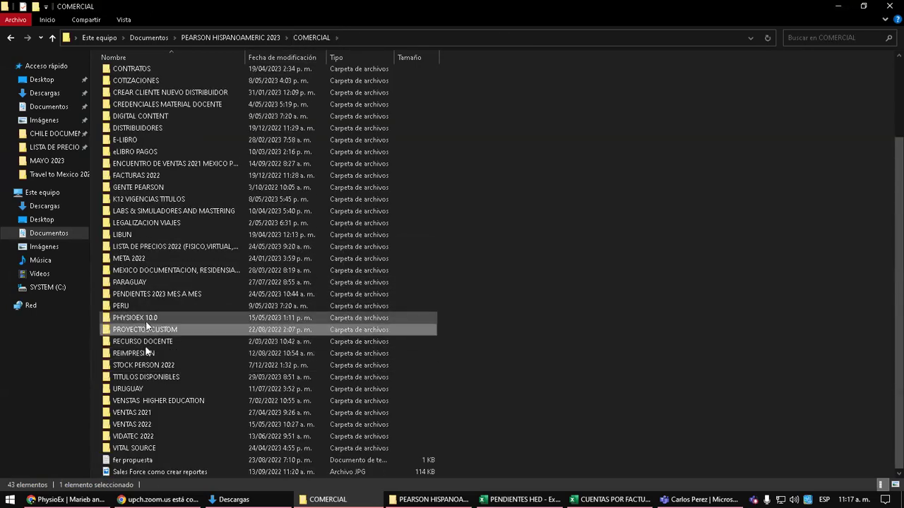
pyautogui.doubleClick(147, 319)
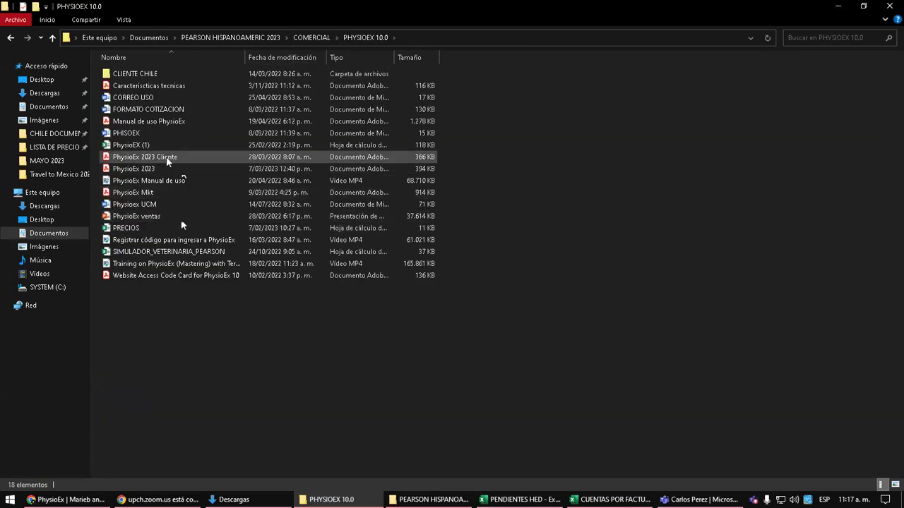
pyautogui.click(166, 157)
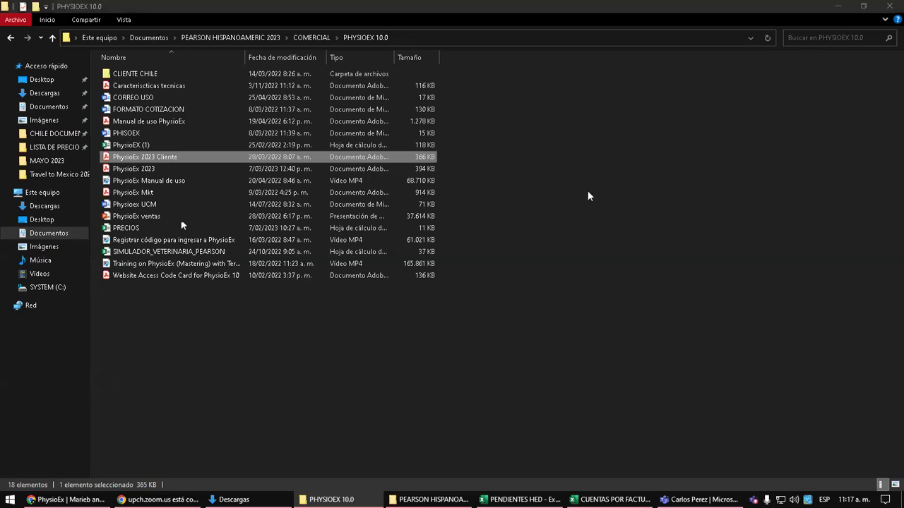
# Open PhysioEx 2023 Cliente.pdf with the tools pane collapsed so the flyer fills the window.
pyautogui.click(303, 160)
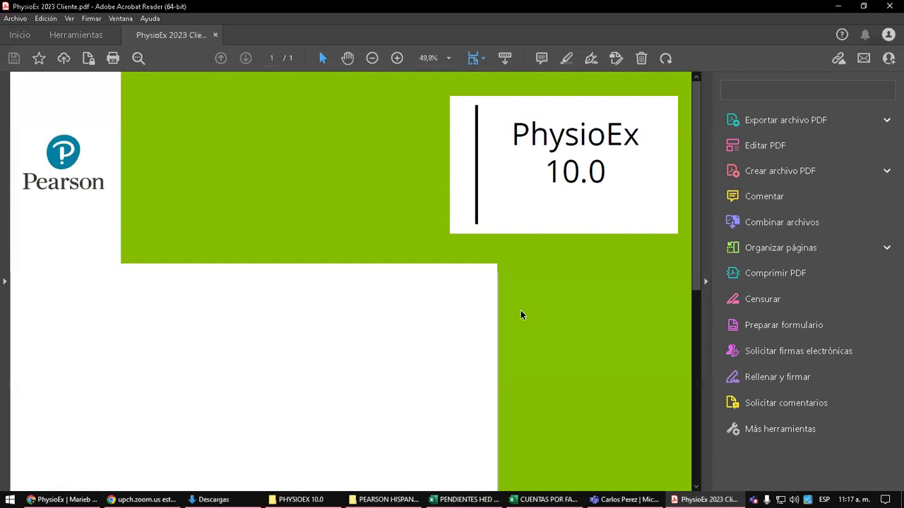
pyautogui.click(705, 281)
pyautogui.scroll(-3, 685, 373)
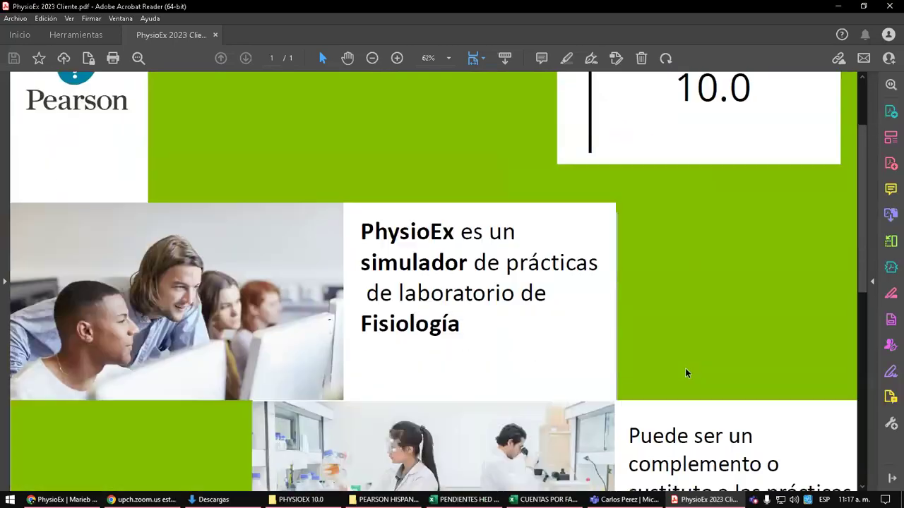
pyautogui.scroll(-5, 685, 369)
pyautogui.scroll(5, 685, 369)
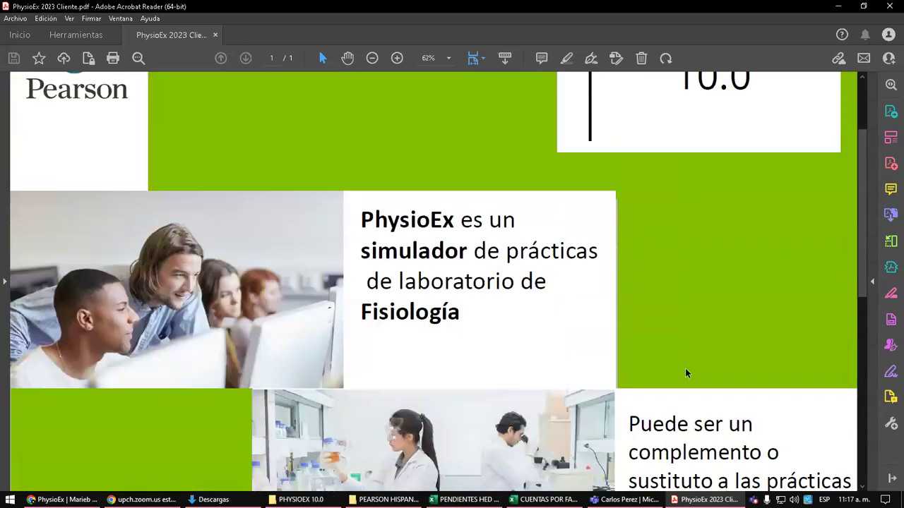
pyautogui.scroll(2, 685, 374)
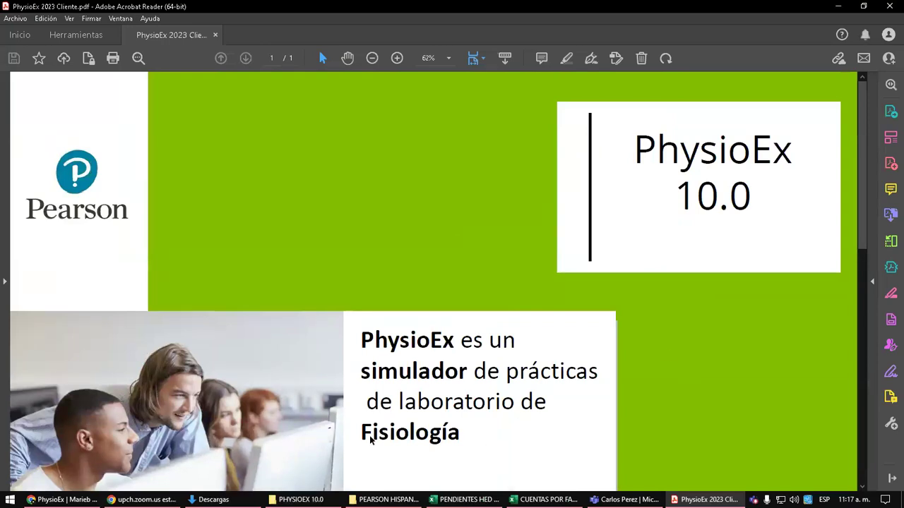
# Open Exercise 3 Activity 9, The Action Potential: Putting It All Together, to pre-lab question 2.
pyautogui.click(64, 499)
pyautogui.scroll(-1, 483, 325)
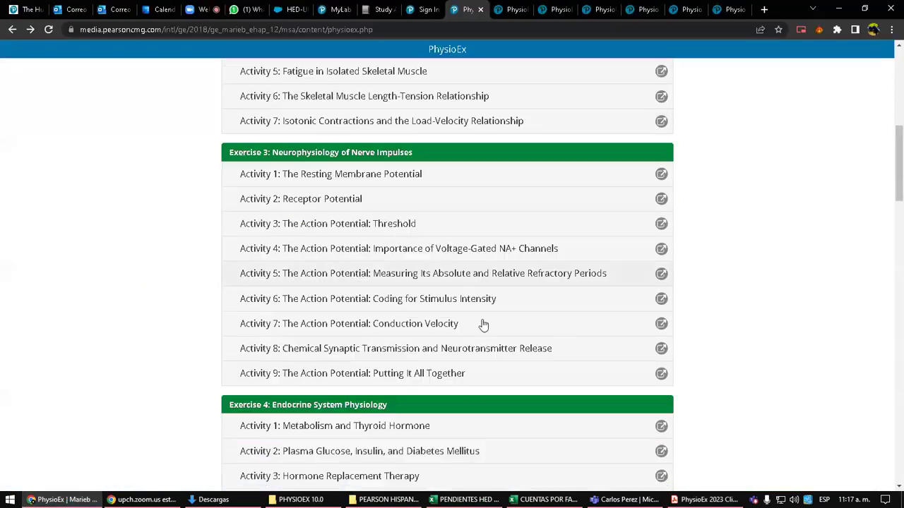
pyautogui.scroll(-2, 483, 325)
pyautogui.click(425, 261)
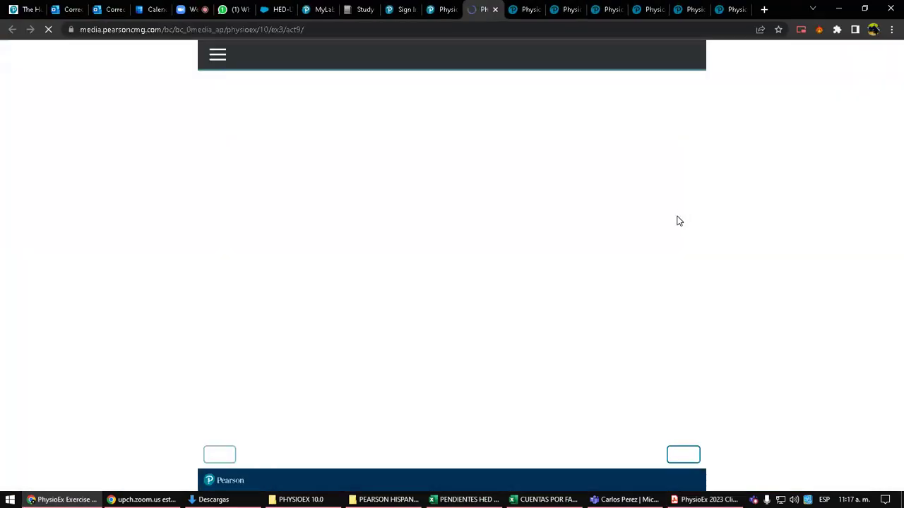
pyautogui.click(680, 455)
pyautogui.click(676, 456)
pyautogui.click(673, 456)
pyautogui.click(675, 456)
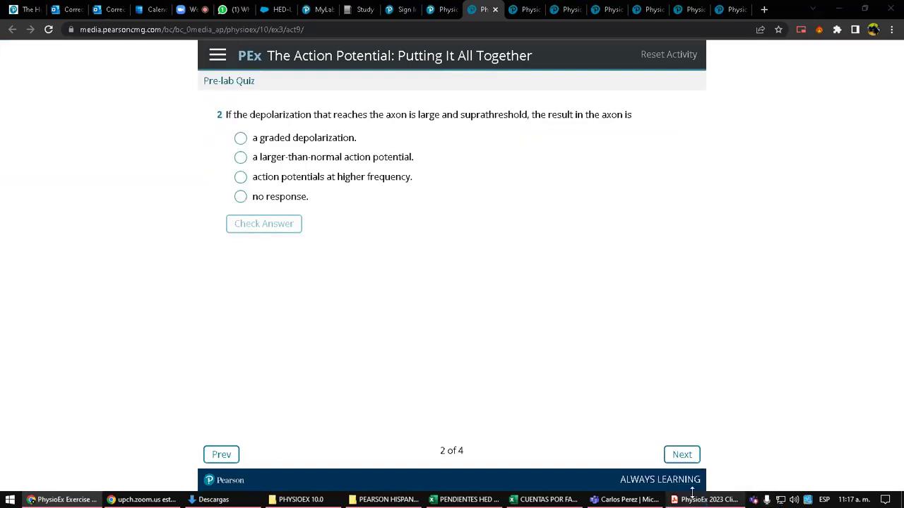
pyautogui.click(693, 498)
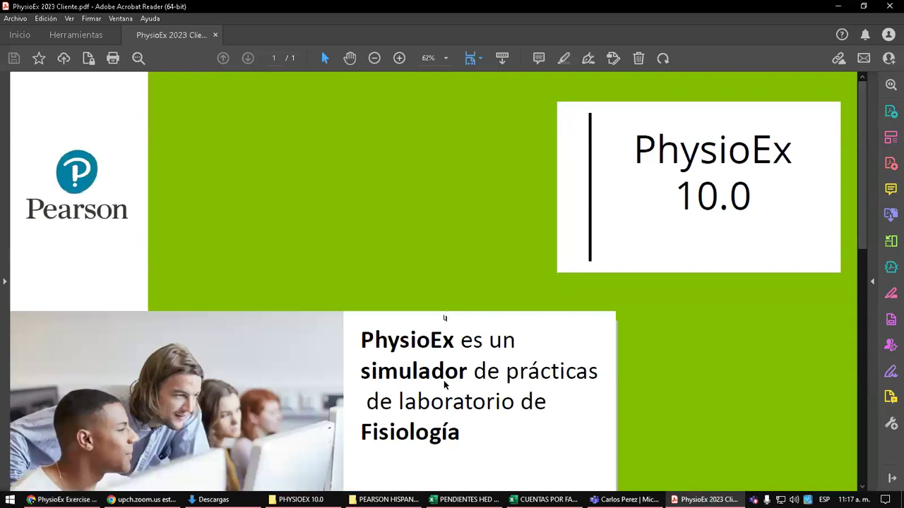
pyautogui.scroll(-5, 444, 380)
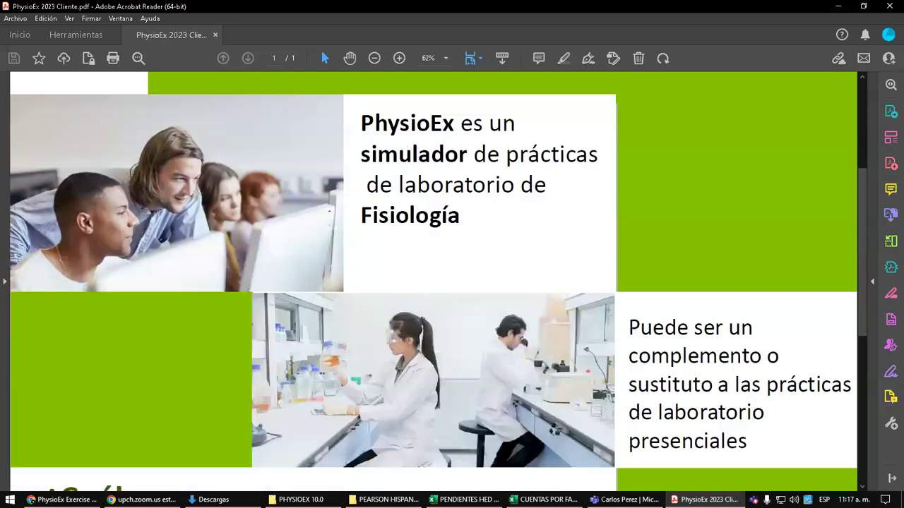
pyautogui.scroll(-1, 430, 298)
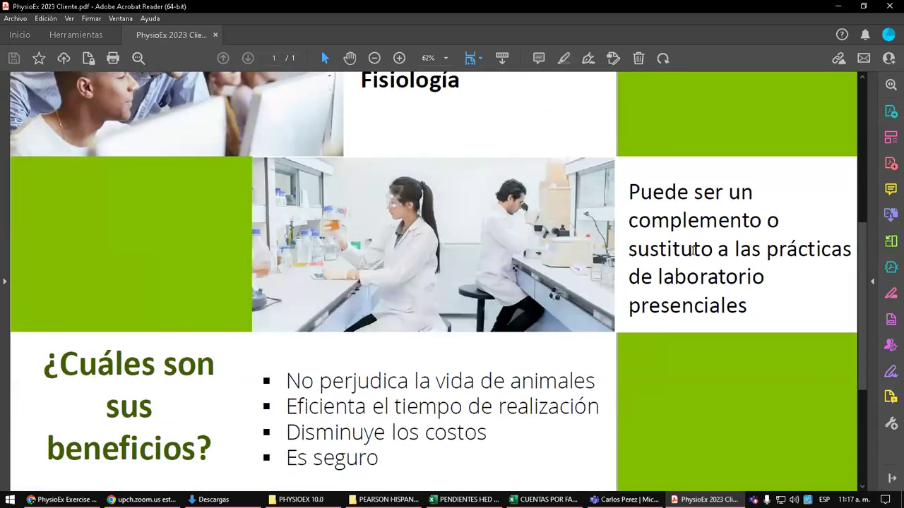
pyautogui.moveTo(628, 192); pyautogui.dragTo(778, 226)
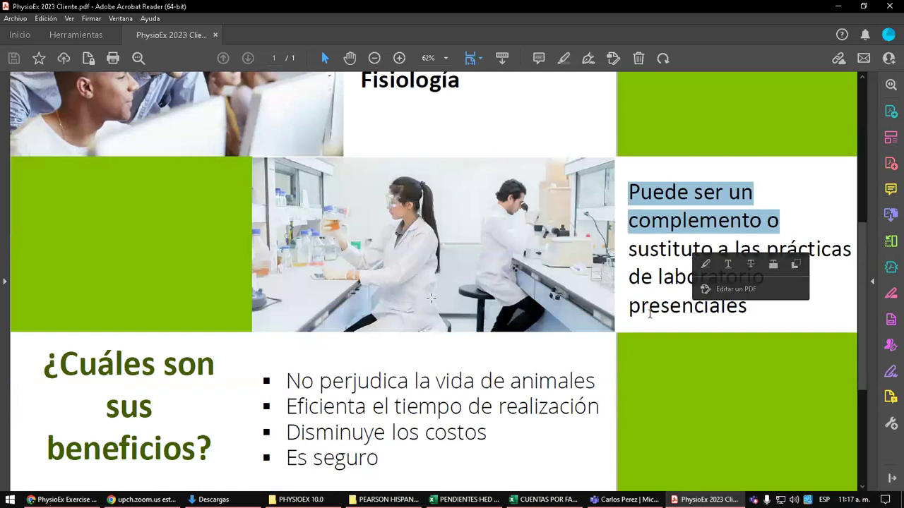
pyautogui.click(650, 305)
pyautogui.scroll(-1, 484, 384)
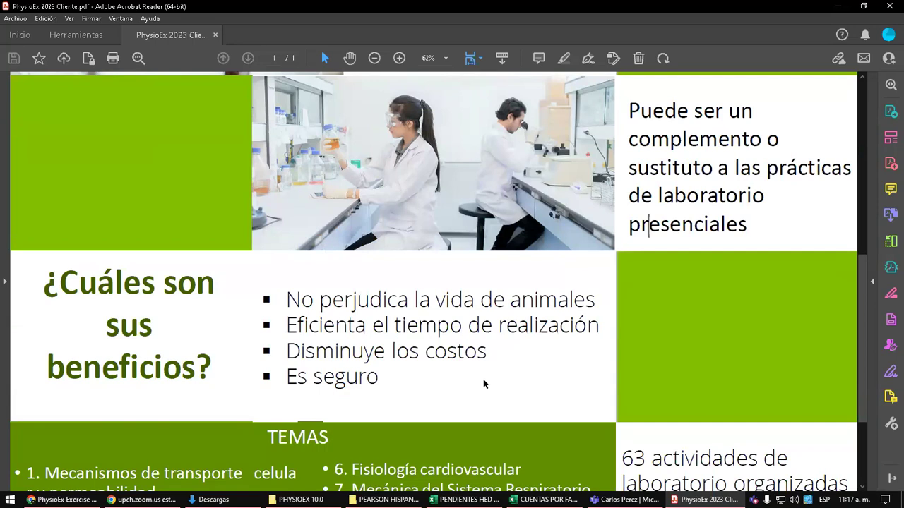
pyautogui.scroll(-2, 484, 383)
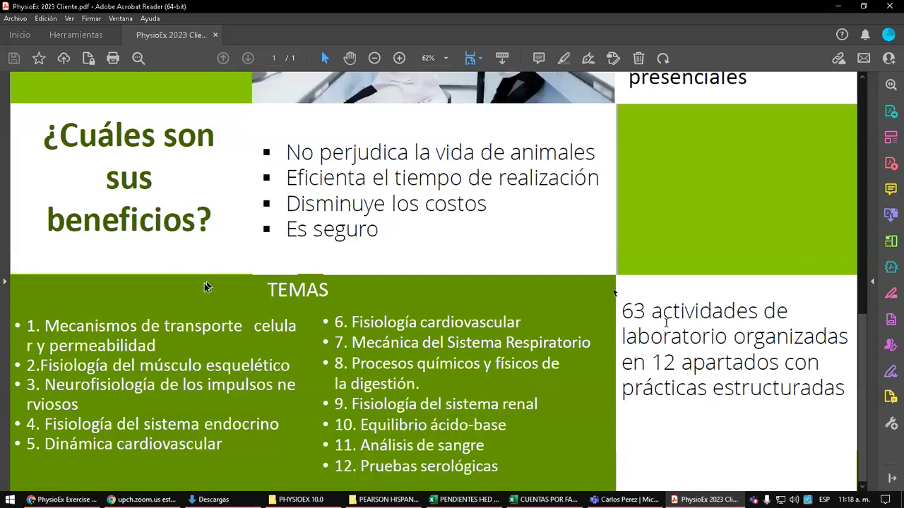
pyautogui.scroll(5, 91, 262)
pyautogui.scroll(-3, 369, 305)
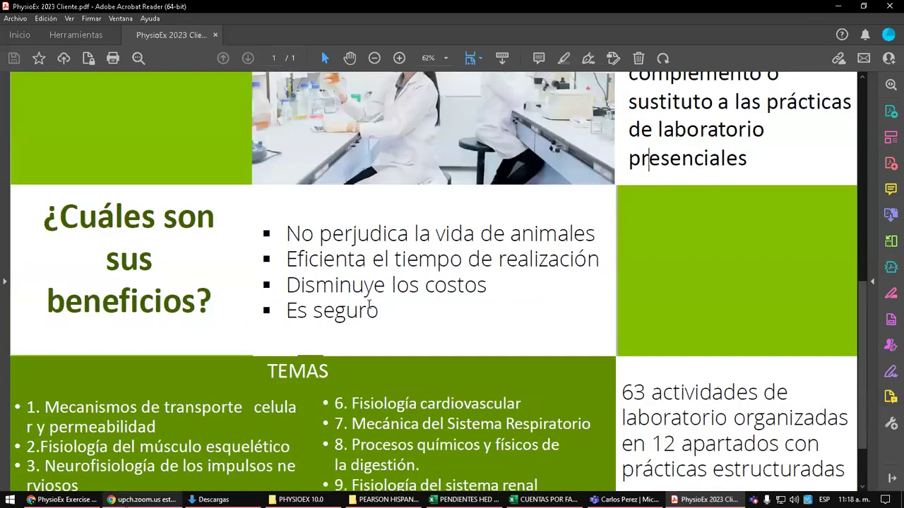
# Open the Exercise 6 Activity 3 temperature and heart rate activity from the PhysioEx list.
pyautogui.click(62, 499)
pyautogui.click(391, 7)
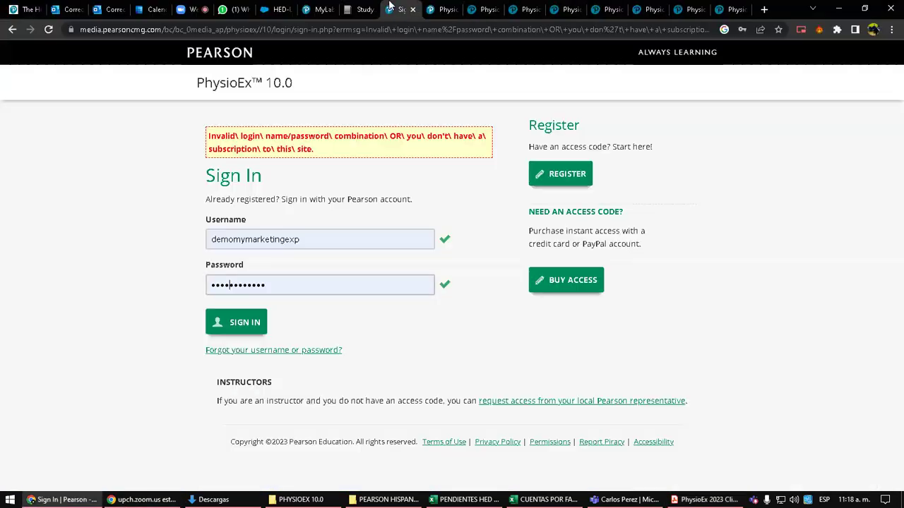
pyautogui.click(442, 9)
pyautogui.scroll(-6, 529, 313)
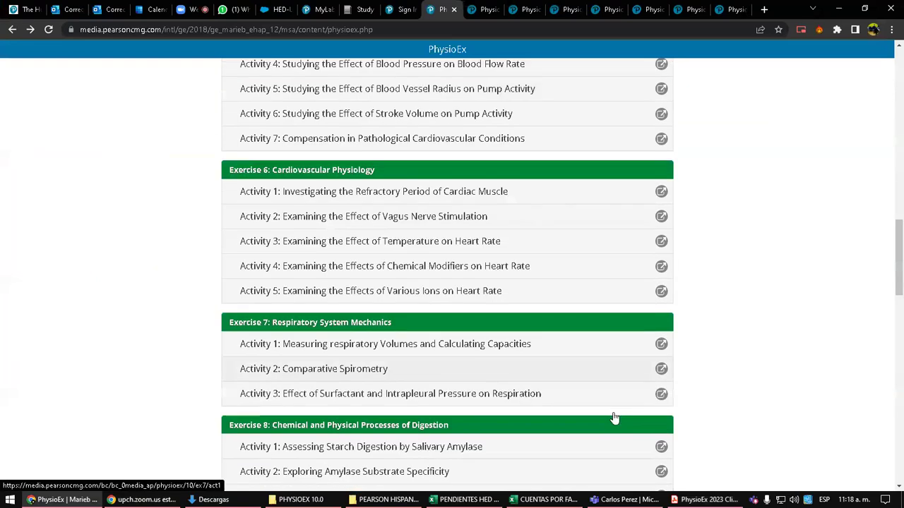
pyautogui.scroll(-8, 614, 418)
pyautogui.moveTo(900, 320); pyautogui.dragTo(900, 230)
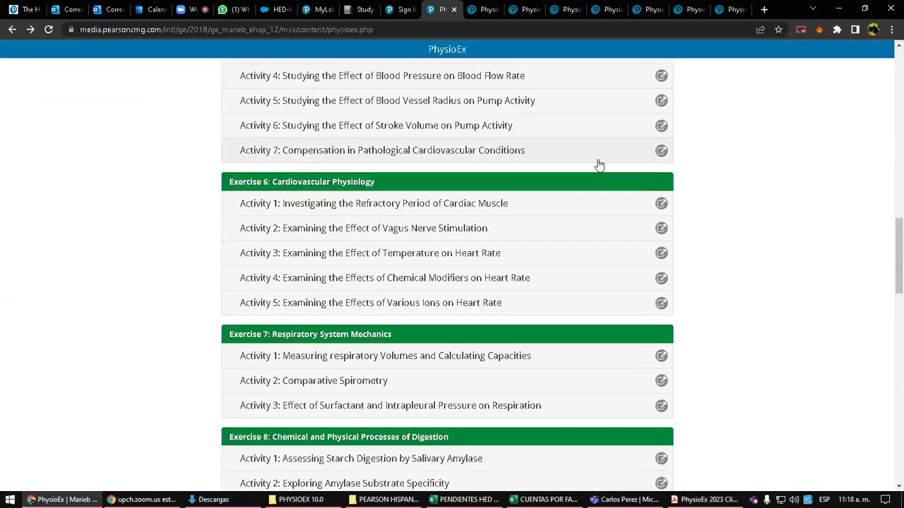
pyautogui.click(350, 260)
# Close the five leftover quiz tabs, starting with the Action Potential one.
pyautogui.click(508, 7)
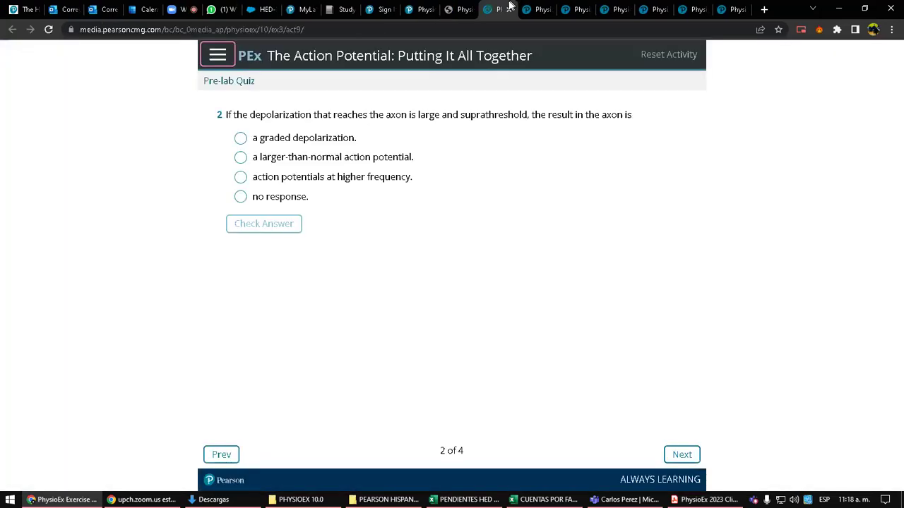
pyautogui.click(508, 9)
pyautogui.click(508, 9)
pyautogui.click(508, 9)
pyautogui.click(508, 9)
pyautogui.click(508, 10)
pyautogui.click(508, 9)
pyautogui.click(508, 9)
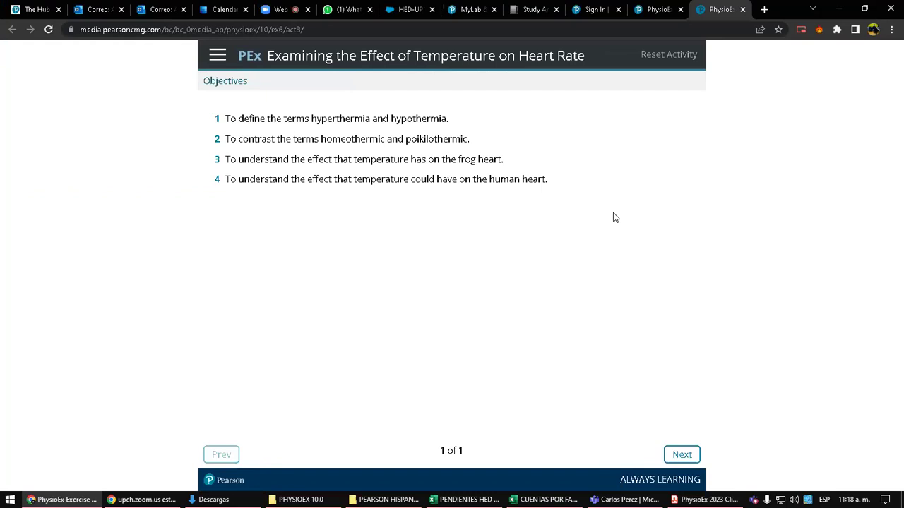
# Page through the objectives and both introduction pages to start the pre-lab quiz.
pyautogui.click(682, 458)
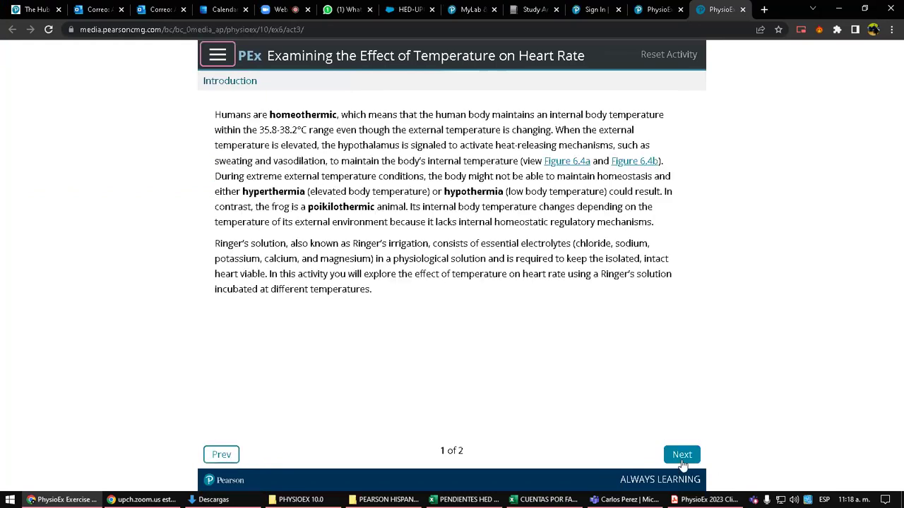
pyautogui.click(682, 458)
pyautogui.click(682, 457)
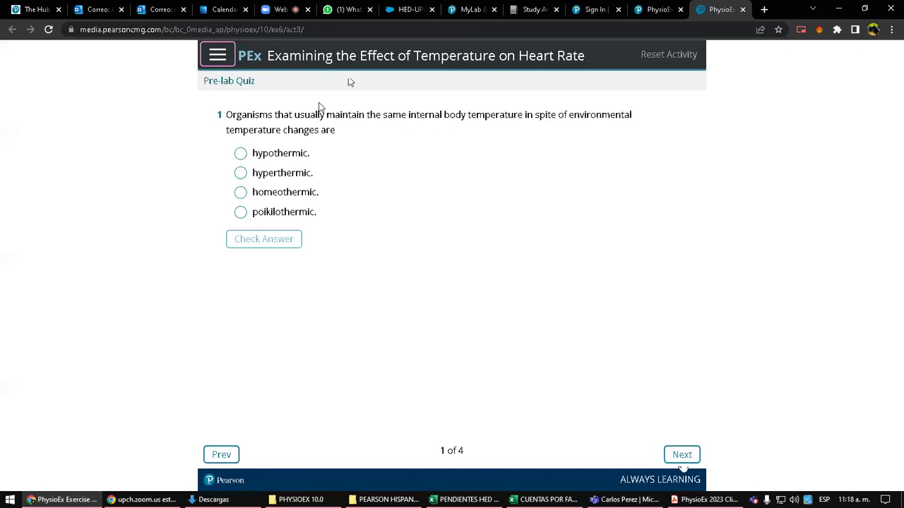
# Answer the four quiz questions: hypothermic, metabolism, increase heart rate, hypothermic.
pyautogui.click(263, 153)
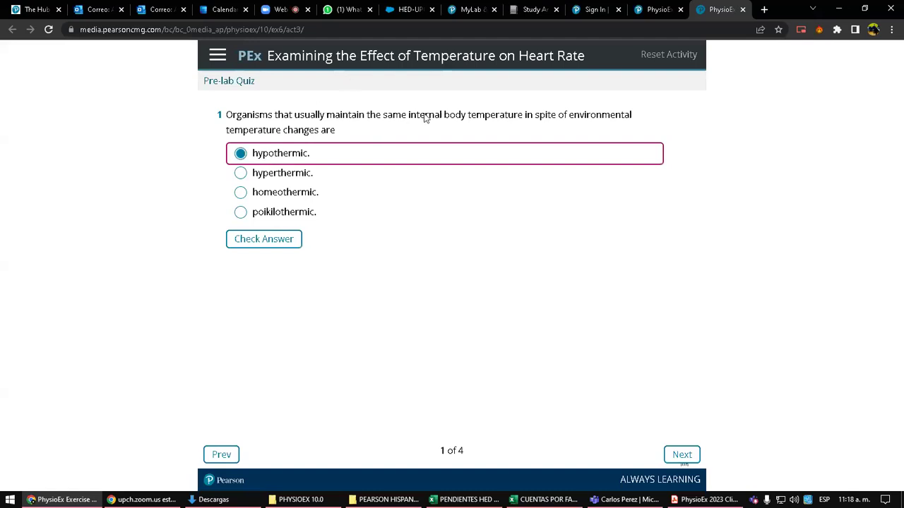
pyautogui.click(682, 455)
pyautogui.click(296, 197)
pyautogui.click(682, 455)
pyautogui.click(309, 147)
pyautogui.click(682, 454)
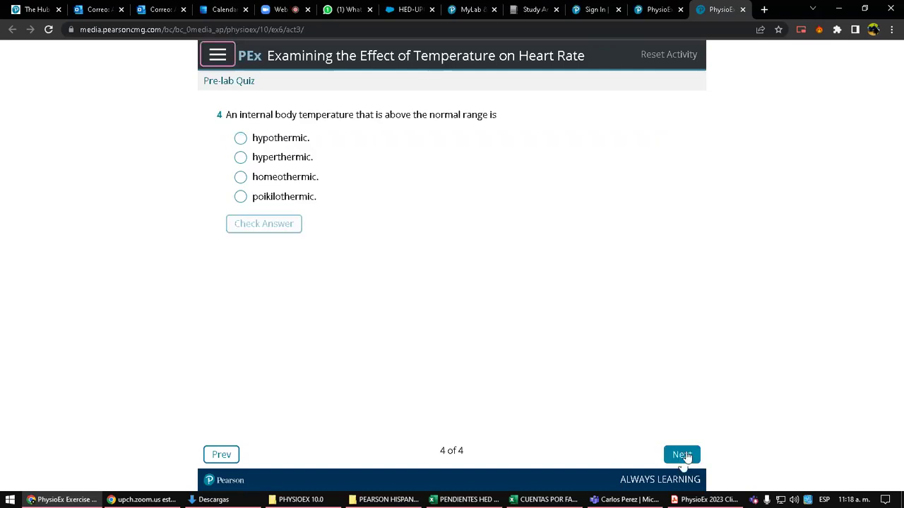
pyautogui.click(262, 137)
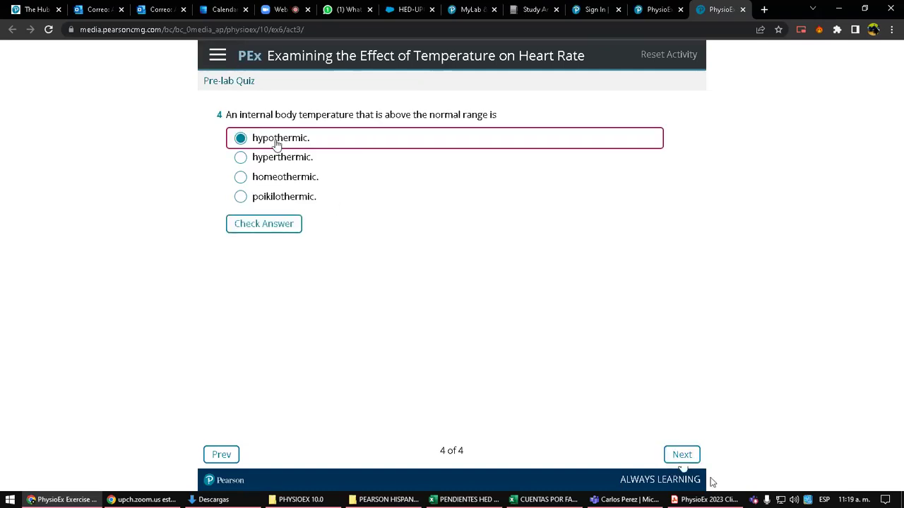
pyautogui.click(695, 463)
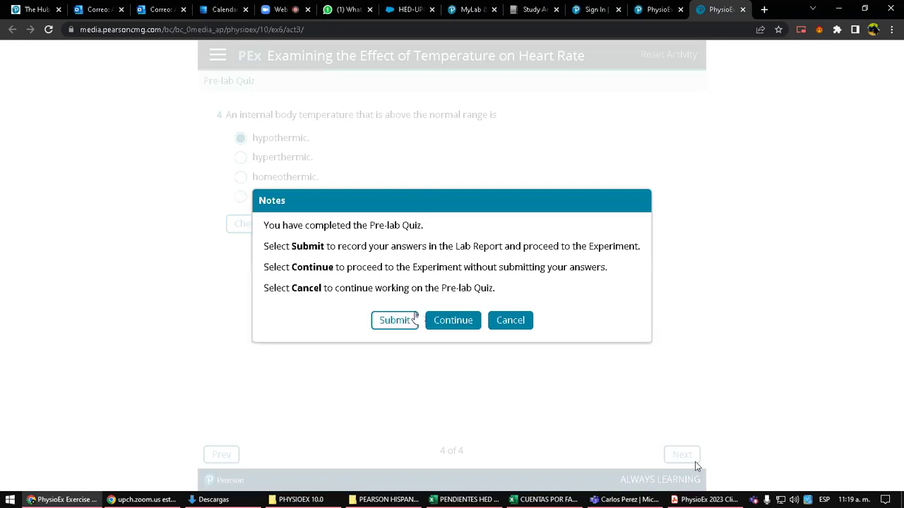
# Submit the quiz answers to the lab report and advance the experiment to step 2 of 10.
pyautogui.click(390, 319)
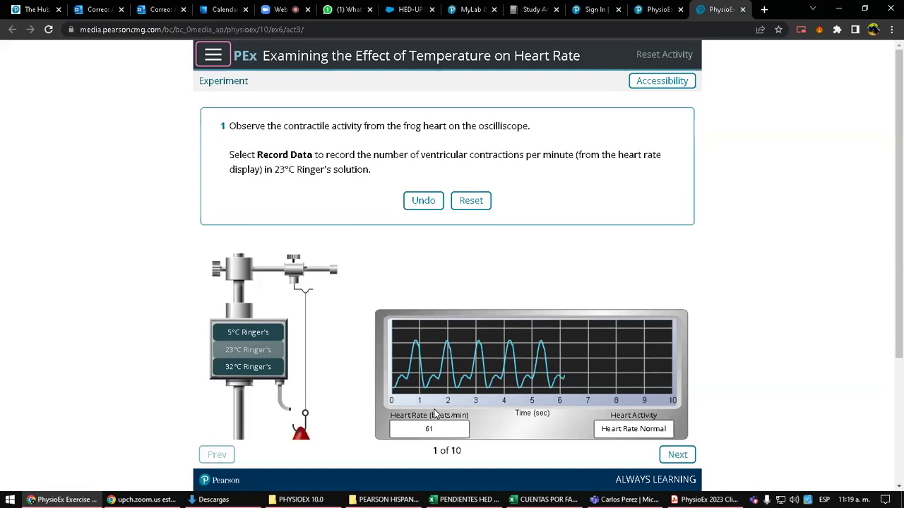
pyautogui.scroll(-3, 273, 329)
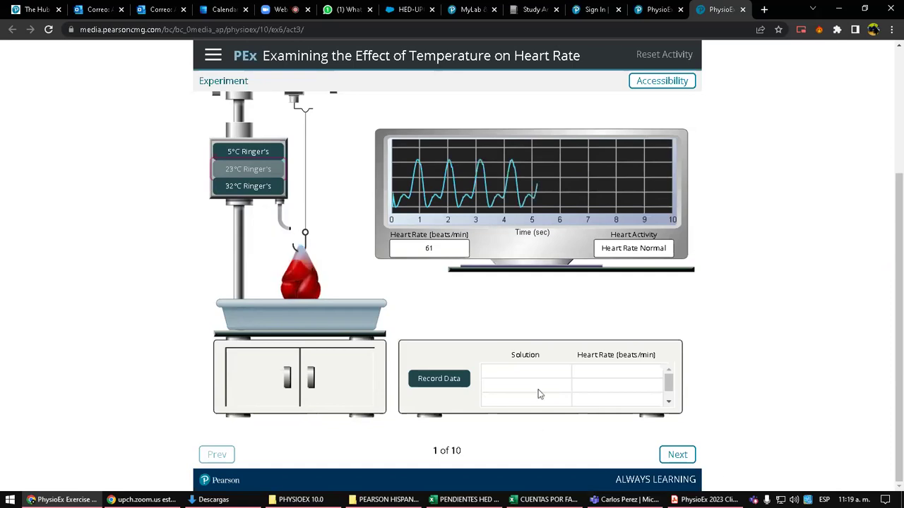
pyautogui.click(677, 455)
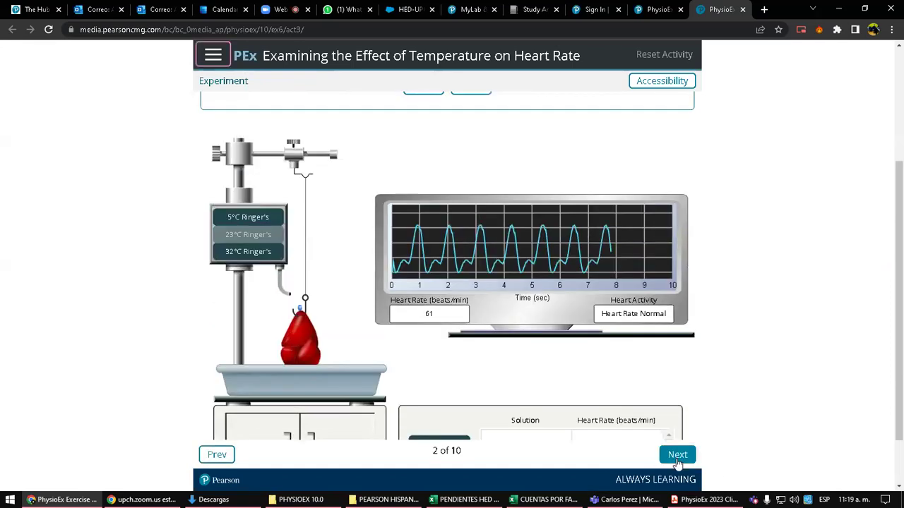
pyautogui.scroll(-3, 654, 360)
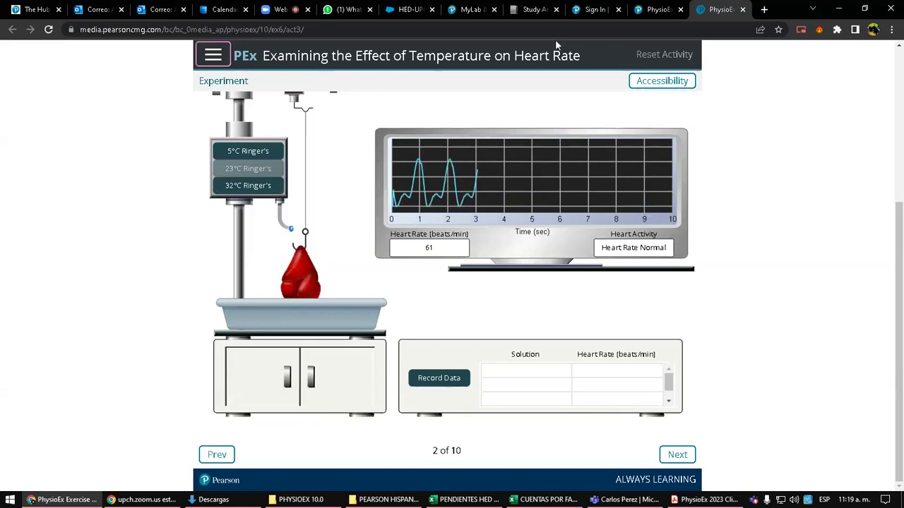
pyautogui.click(535, 9)
# Close the PhysioEx sign-in tab.
pyautogui.click(457, 6)
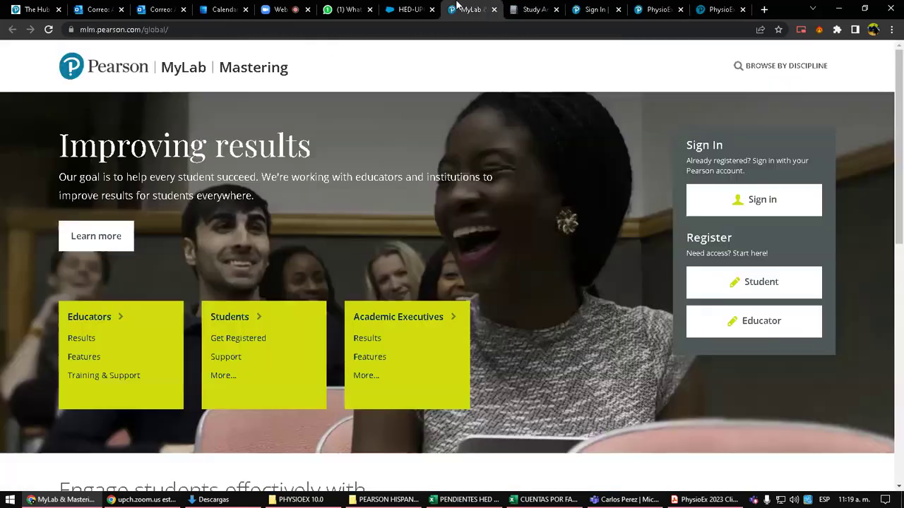
pyautogui.hotkey('ctrl', 'Tab')
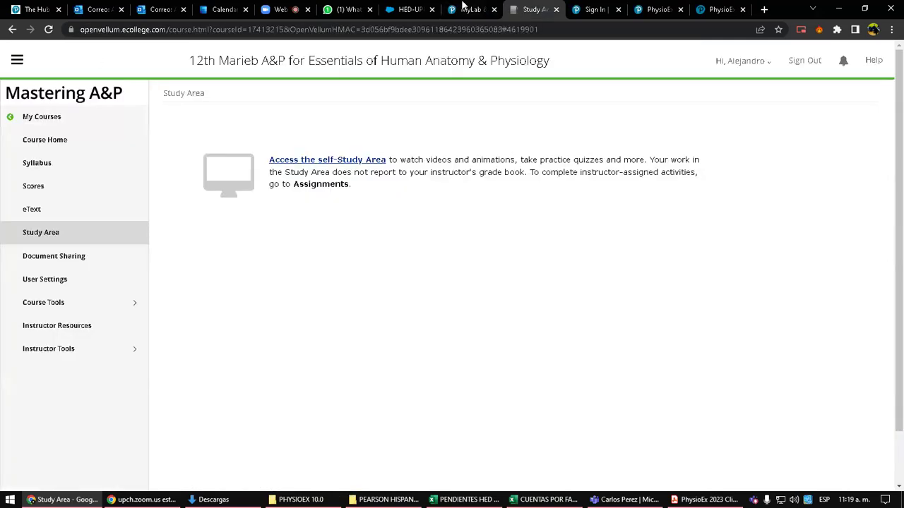
pyautogui.click(463, 7)
pyautogui.click(593, 8)
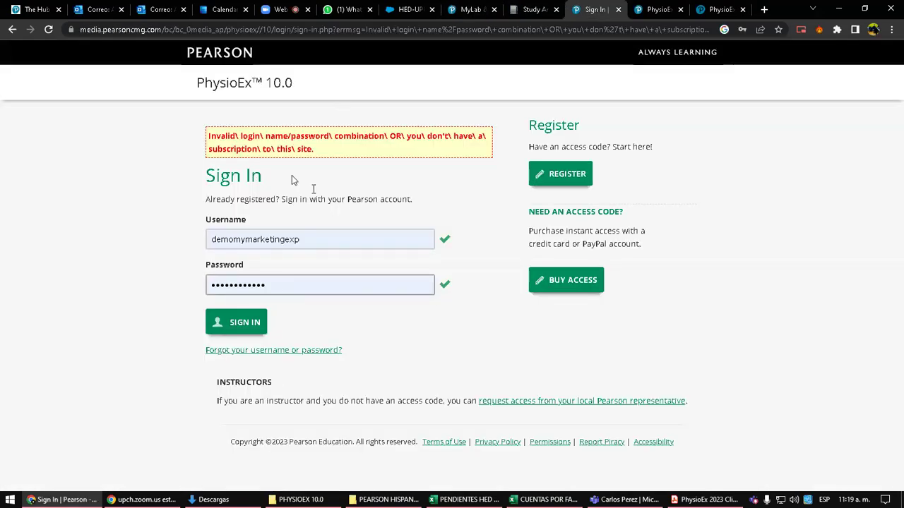
pyautogui.click(618, 10)
# Return to the Study Area home page and sign out, confirming with Yes, sign me out.
pyautogui.scroll(3, 452, 255)
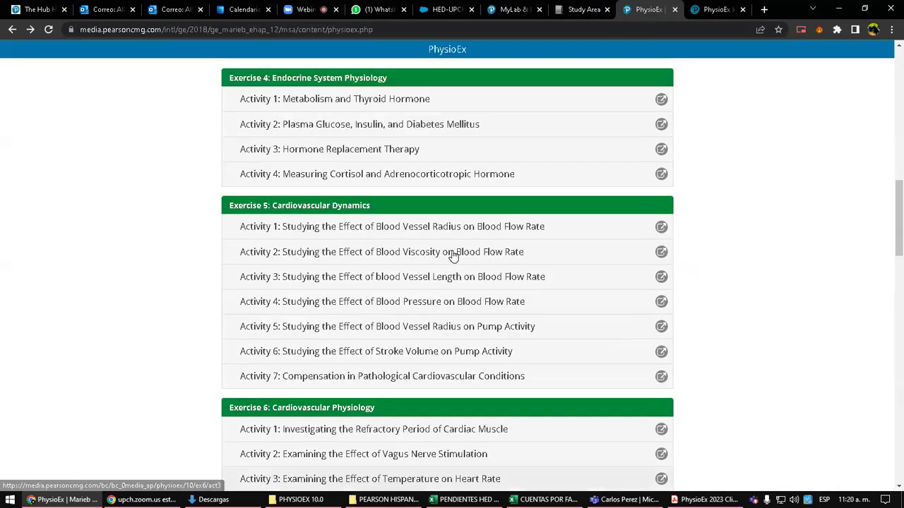
pyautogui.scroll(12, 452, 255)
pyautogui.click(11, 32)
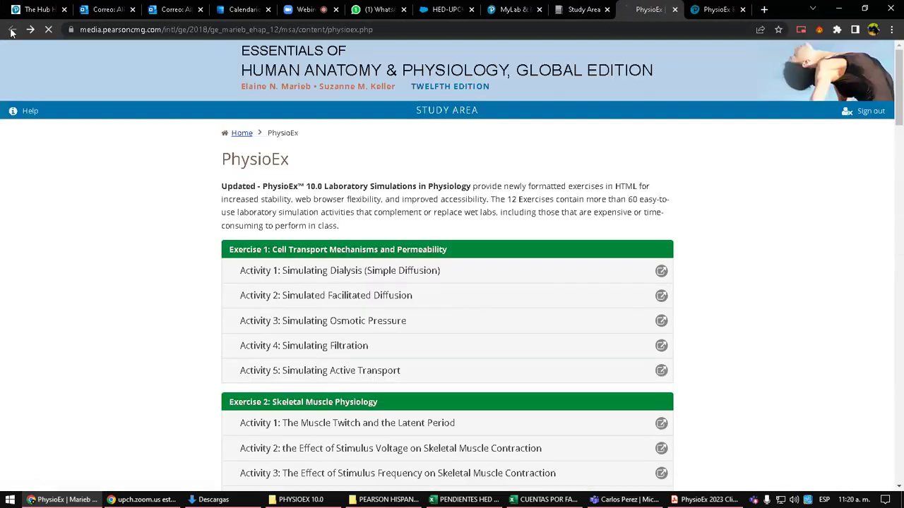
pyautogui.click(871, 111)
pyautogui.click(482, 276)
# Close the PhysioEx heart-rate experiment, Study Area and MyLab tabs.
pyautogui.click(708, 9)
pyautogui.click(743, 9)
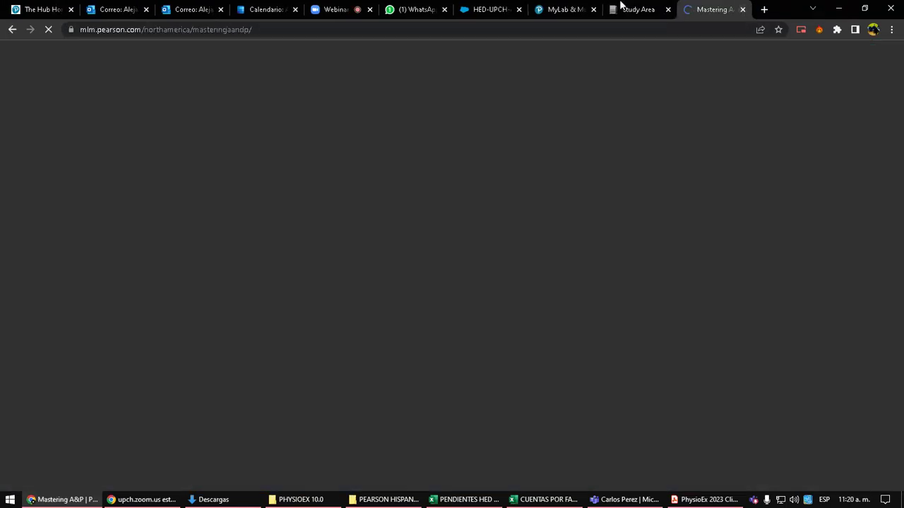
pyautogui.click(656, 10)
pyautogui.click(668, 9)
pyautogui.click(561, 10)
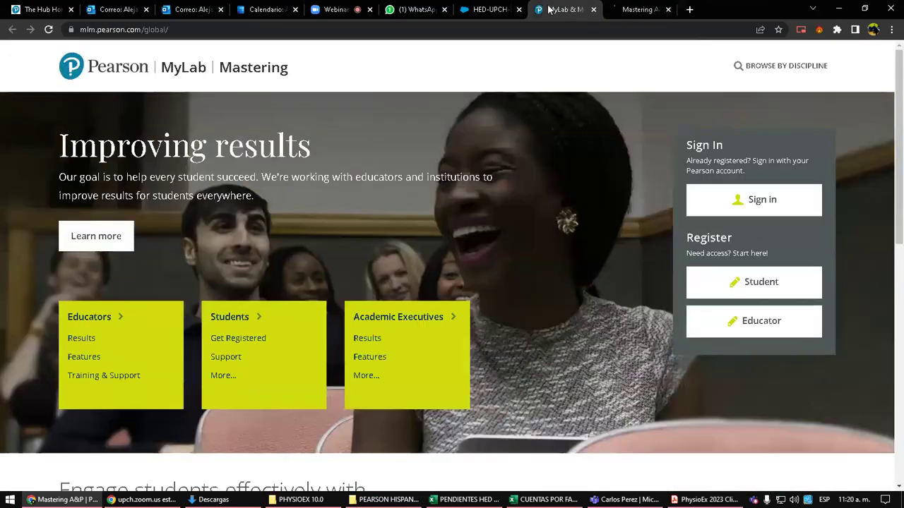
pyautogui.click(593, 10)
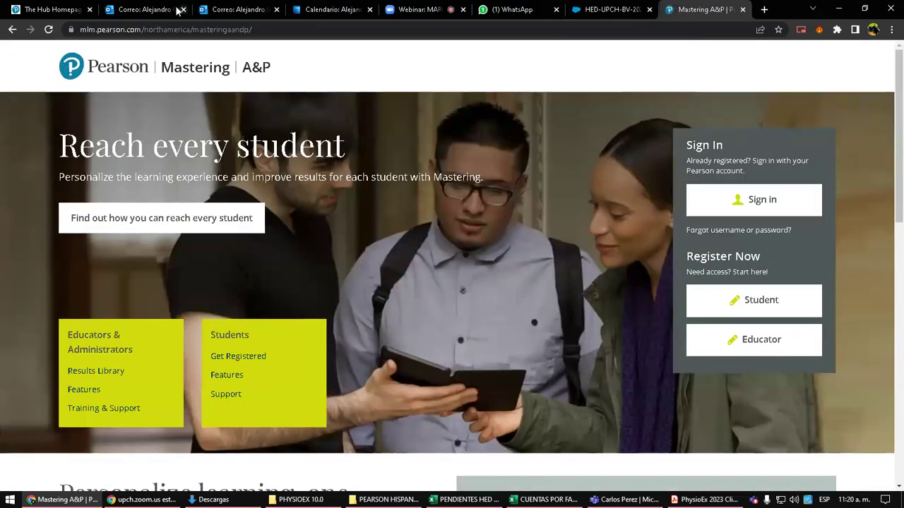
pyautogui.click(155, 9)
pyautogui.click(204, 9)
pyautogui.click(158, 9)
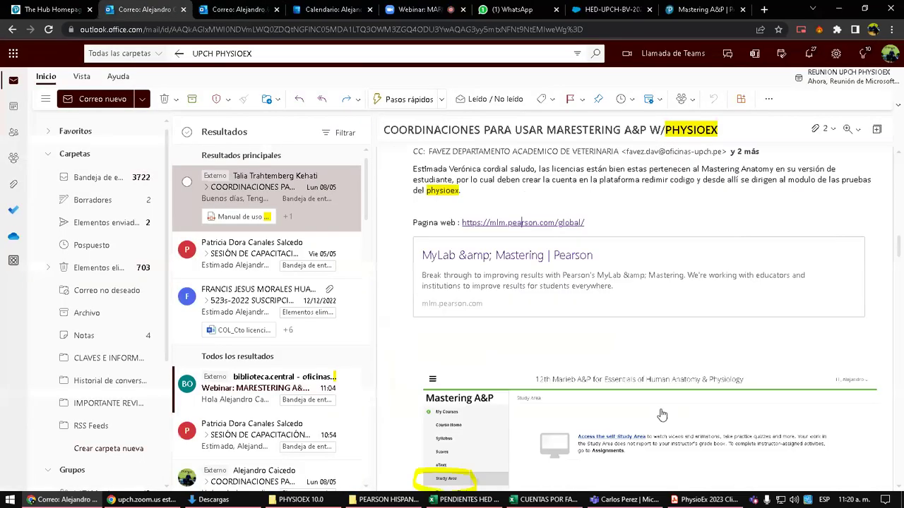
pyautogui.scroll(-6, 542, 370)
pyautogui.scroll(-20, 544, 371)
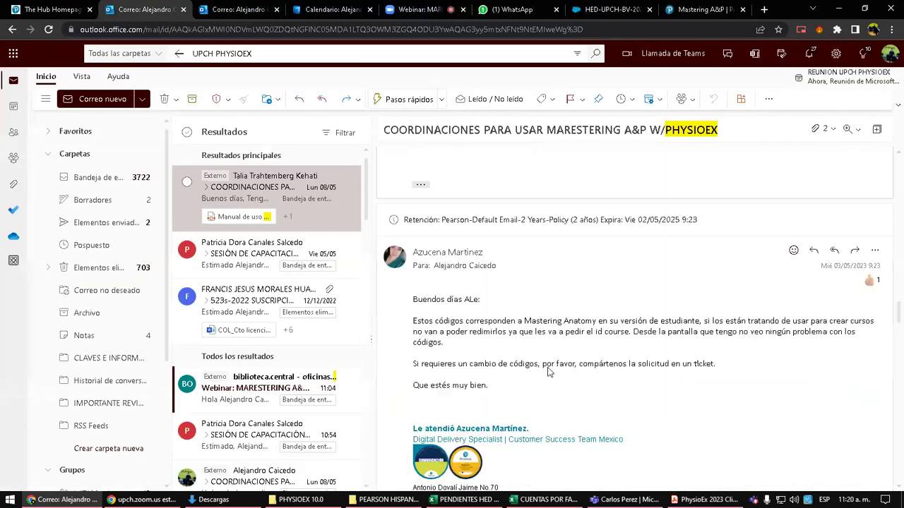
pyautogui.scroll(2, 550, 372)
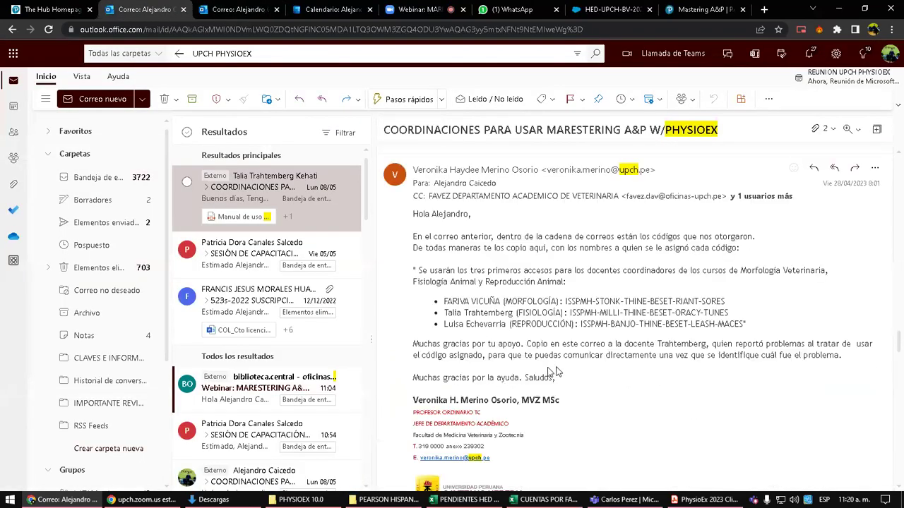
pyautogui.moveTo(448, 300); pyautogui.dragTo(748, 326)
pyautogui.click(761, 324)
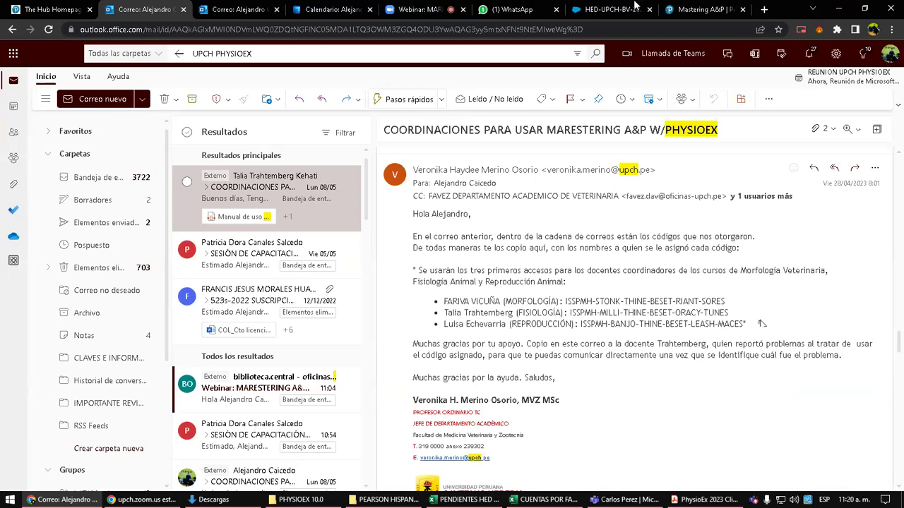
pyautogui.click(695, 9)
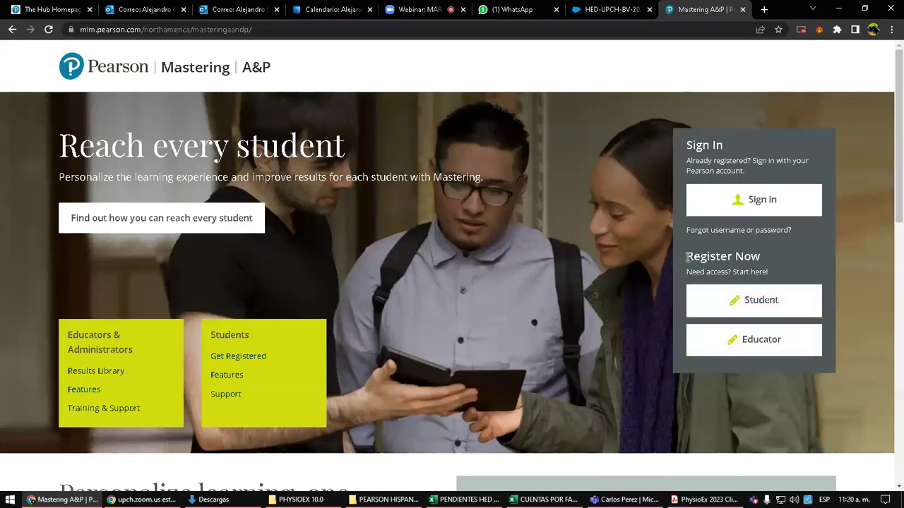
pyautogui.moveTo(686, 255); pyautogui.dragTo(781, 268)
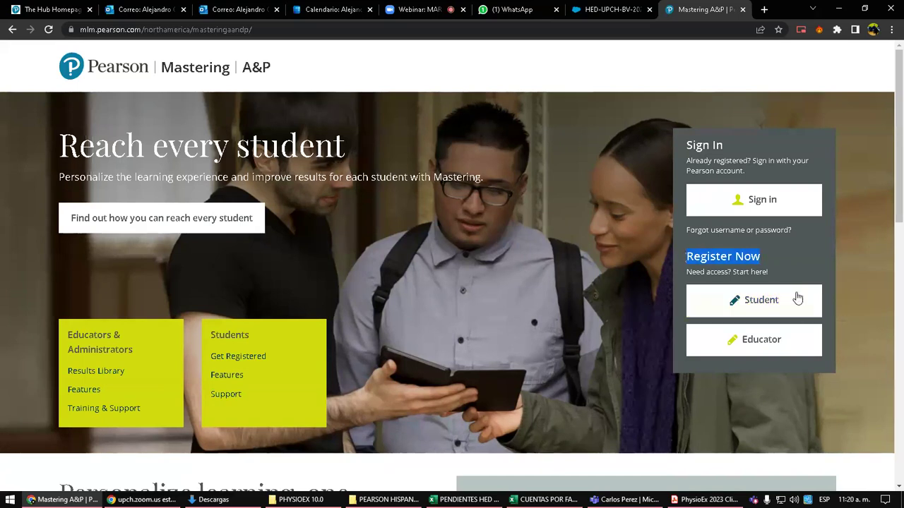
# Highlight the three access code lines in the email, then return to Mastering A&P.
pyautogui.click(174, 6)
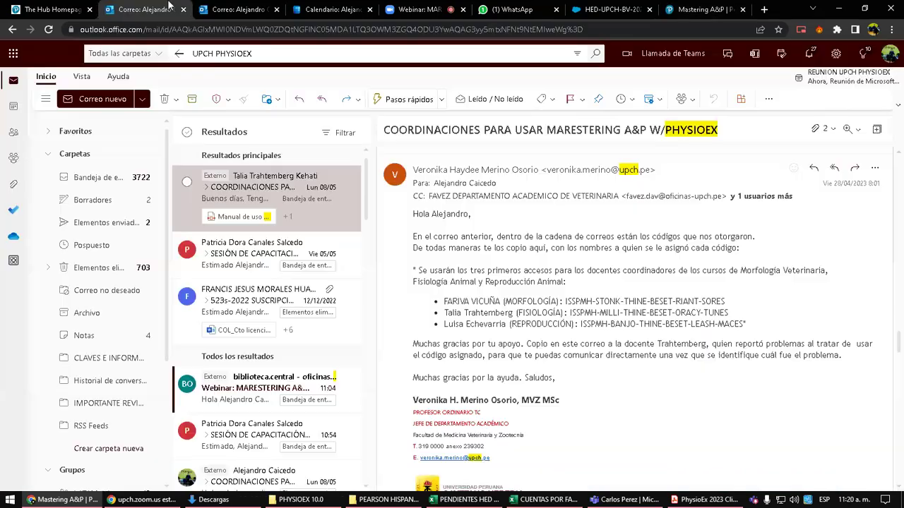
pyautogui.moveTo(443, 301); pyautogui.dragTo(749, 328)
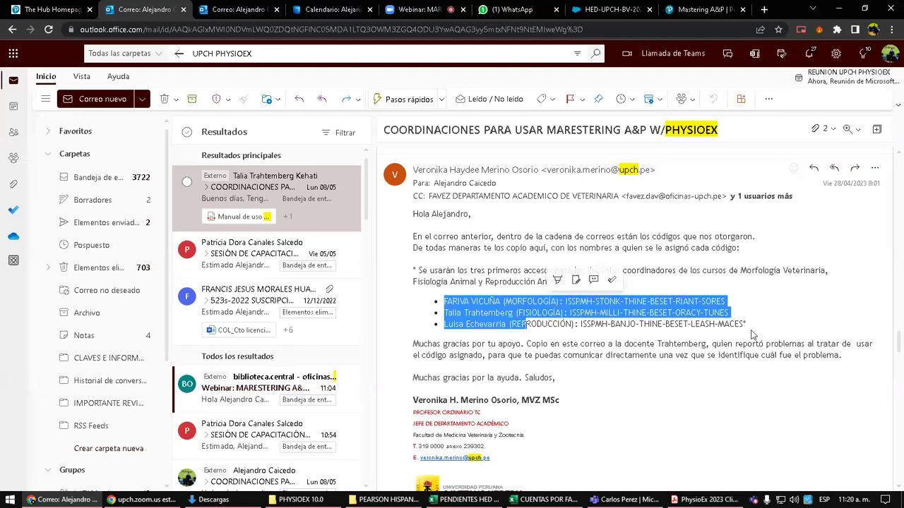
pyautogui.click(752, 334)
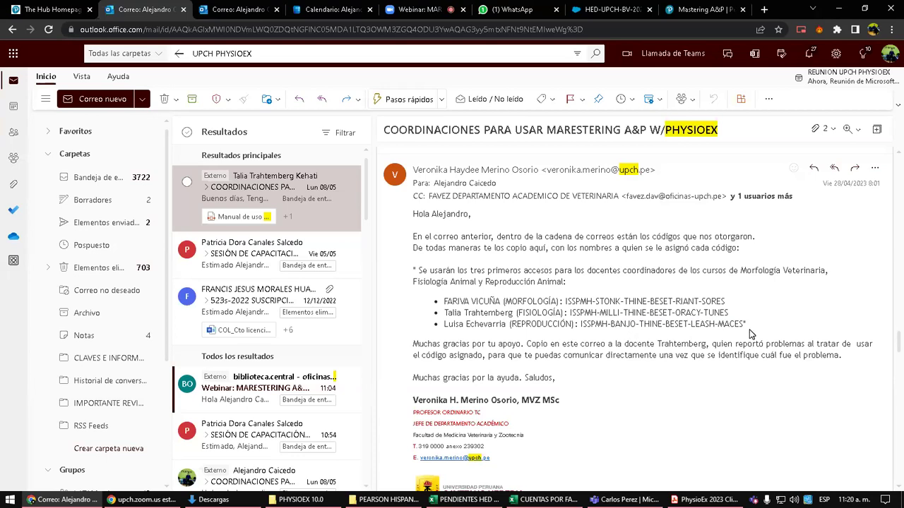
pyautogui.click(699, 8)
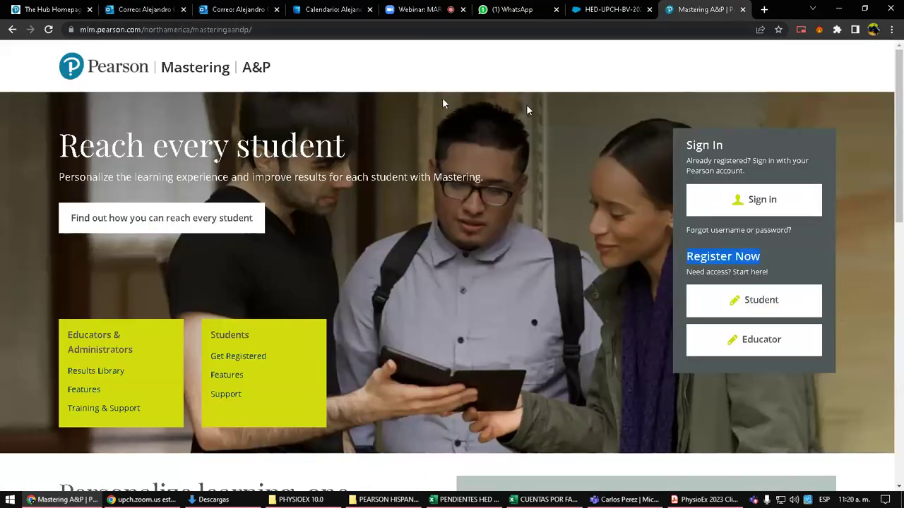
# Start student registration and select the first access code in the email.
pyautogui.click(565, 268)
pyautogui.click(710, 299)
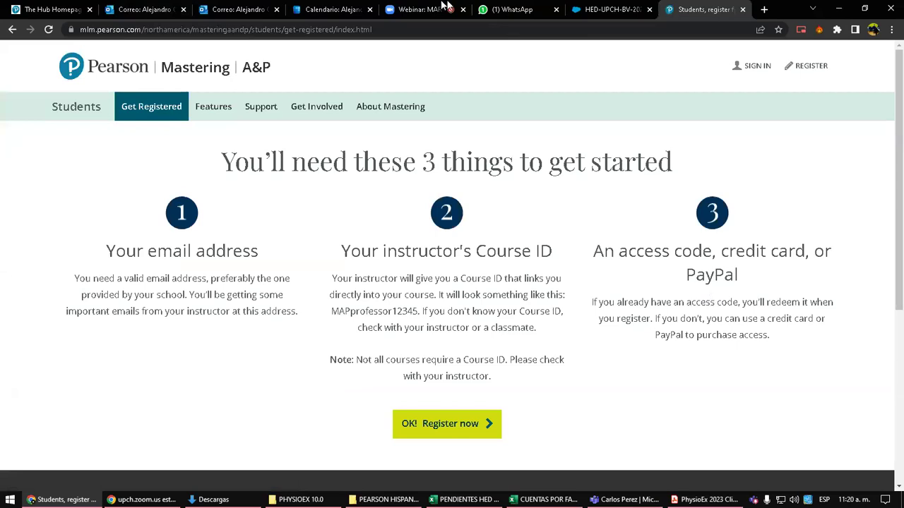
pyautogui.click(143, 7)
pyautogui.moveTo(565, 311); pyautogui.dragTo(752, 309)
pyautogui.click(670, 7)
# Highlight the email address, Course ID and access code or payment requirements, then open Sign In.
pyautogui.moveTo(235, 161); pyautogui.dragTo(773, 168)
pyautogui.click(739, 164)
pyautogui.moveTo(85, 259); pyautogui.dragTo(279, 260)
pyautogui.moveTo(344, 257); pyautogui.dragTo(572, 261)
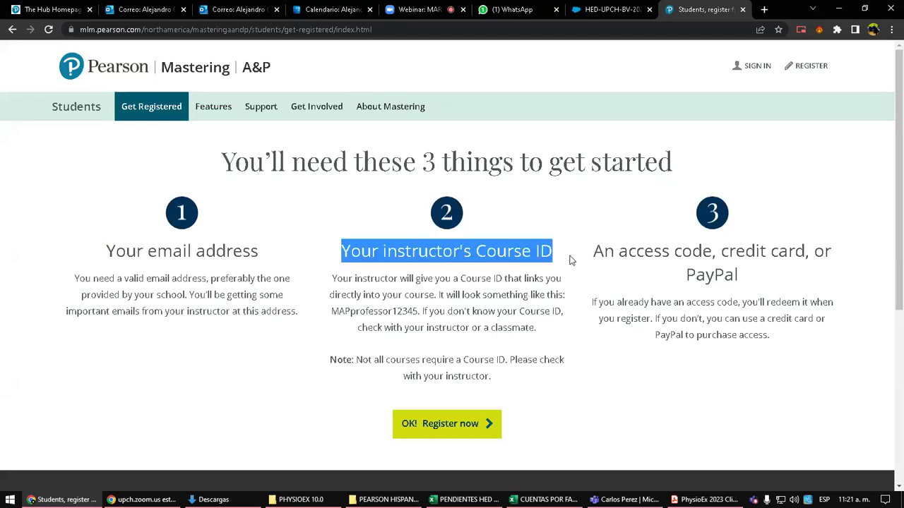
pyautogui.click(574, 218)
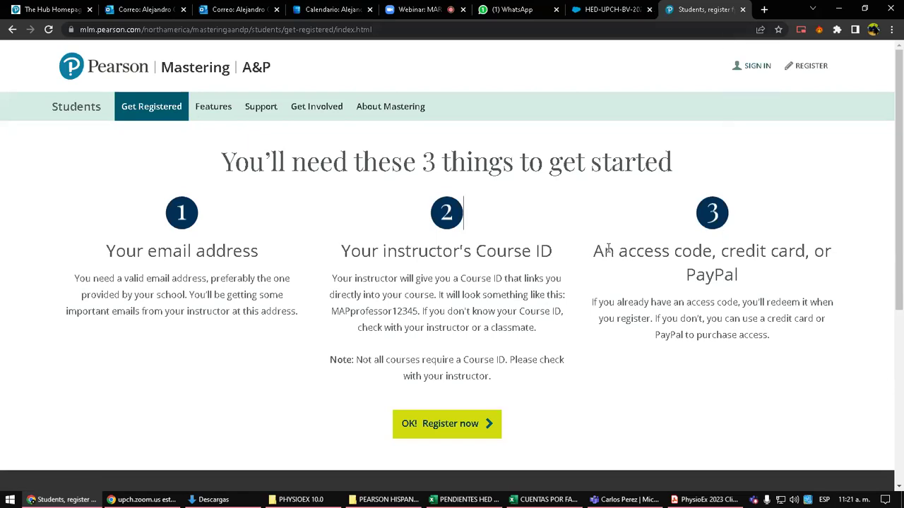
pyautogui.moveTo(599, 248); pyautogui.dragTo(739, 277)
pyautogui.click(727, 250)
pyautogui.click(756, 65)
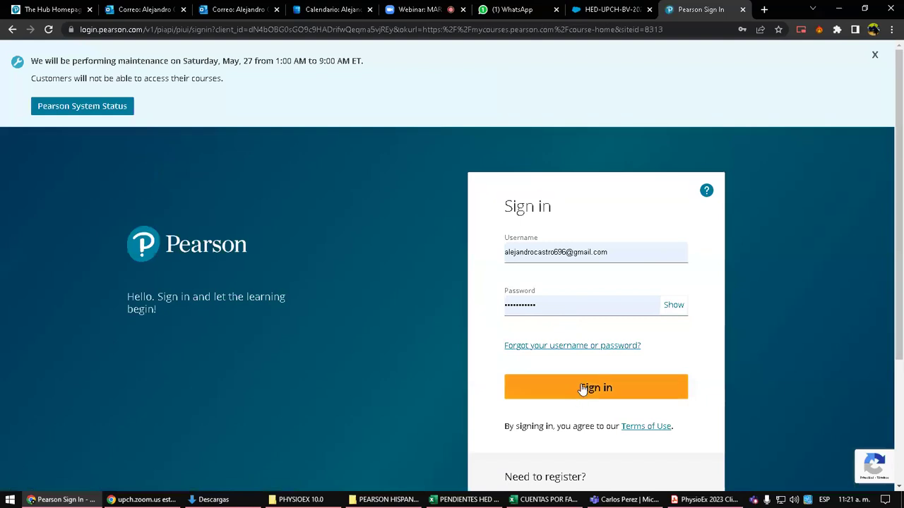
# Sign in, dismiss the password warning and open the 12th Marieb A&P course.
pyautogui.click(582, 390)
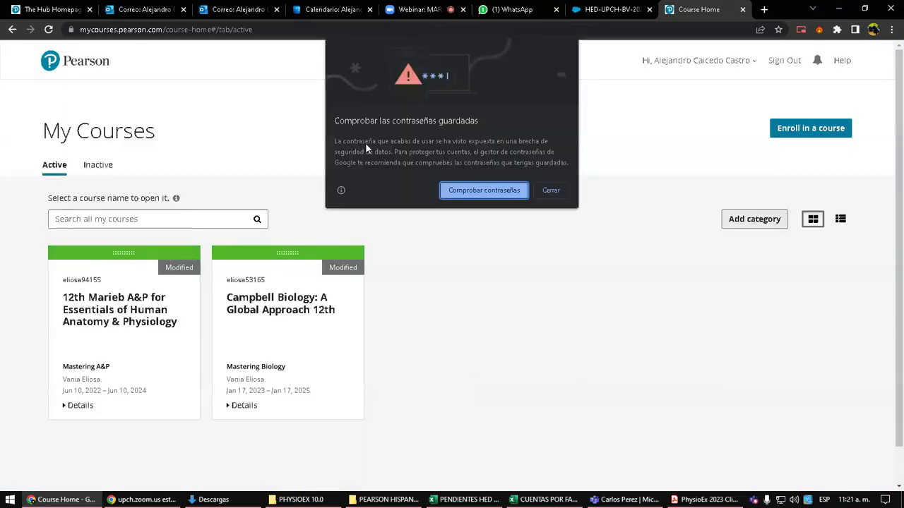
pyautogui.click(551, 190)
pyautogui.click(136, 321)
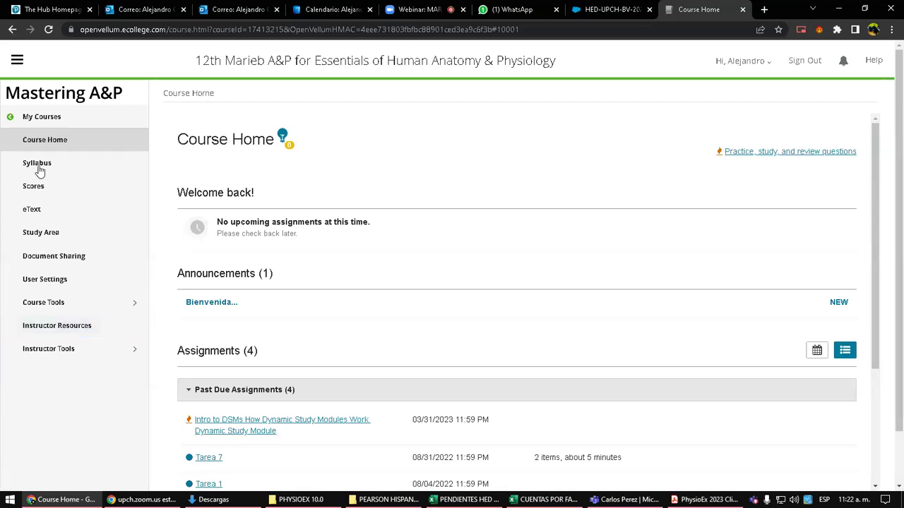
# Review the past-due Tarea 7, Tarea 1 and intro assignments, then go back to My Courses.
pyautogui.scroll(-3, 437, 318)
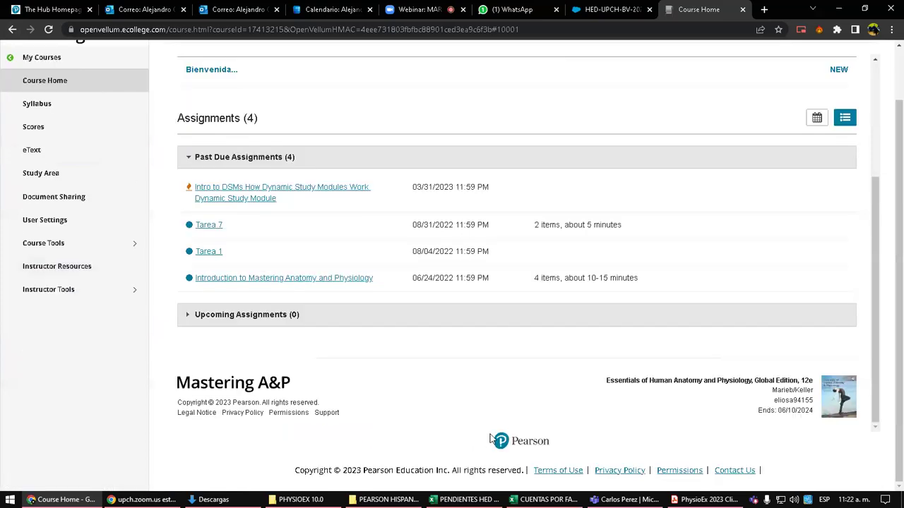
pyautogui.scroll(2, 367, 414)
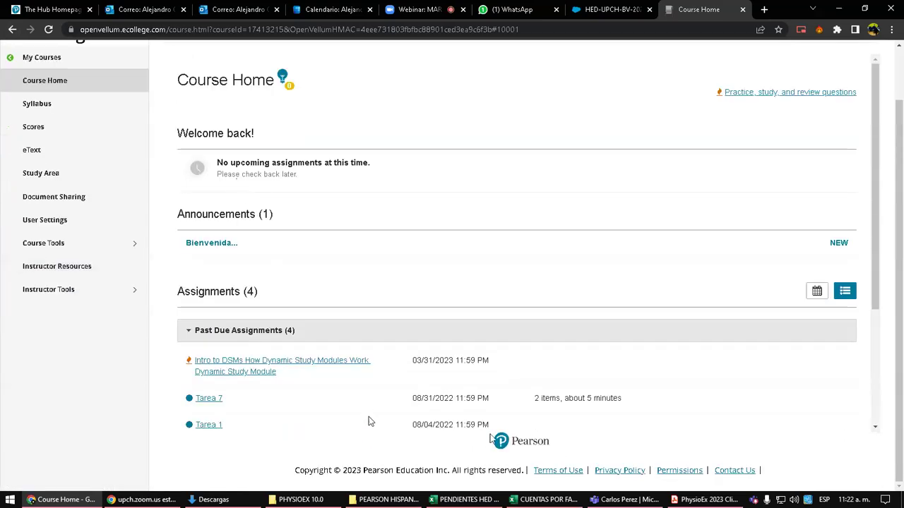
pyautogui.scroll(1, 348, 317)
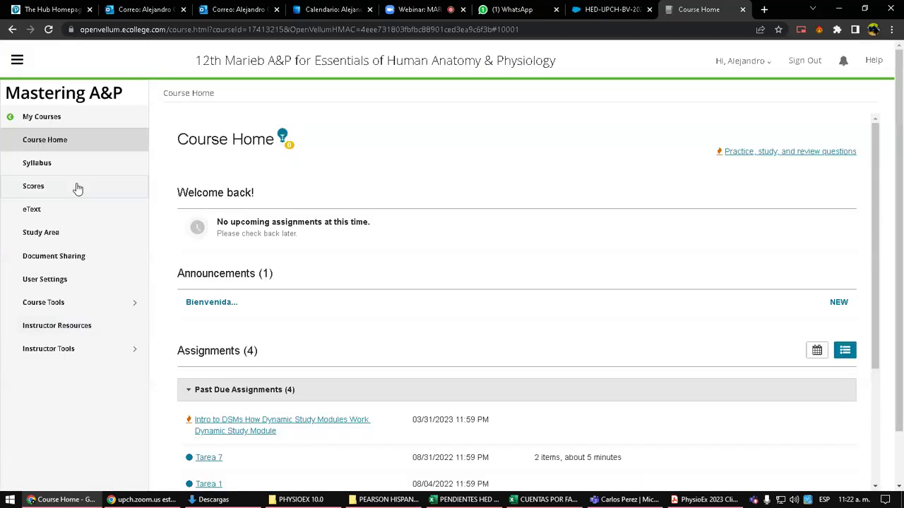
pyautogui.click(58, 120)
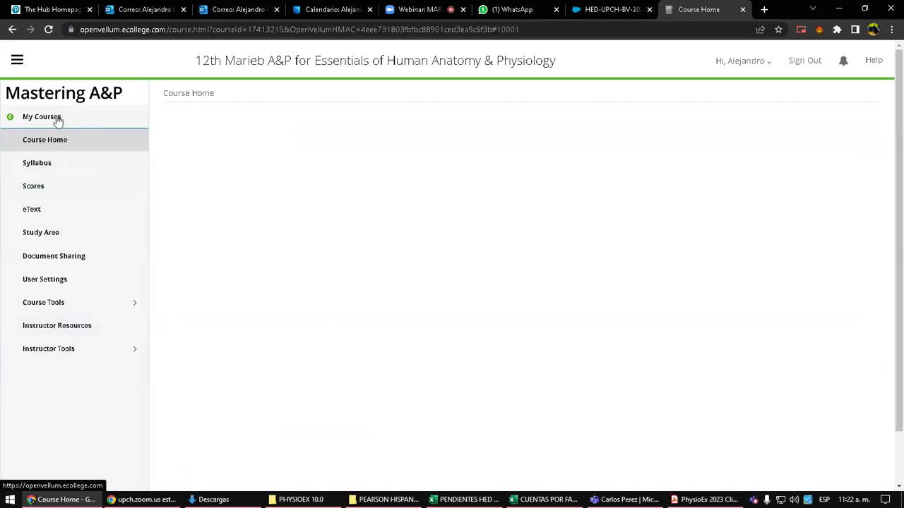
pyautogui.click(83, 152)
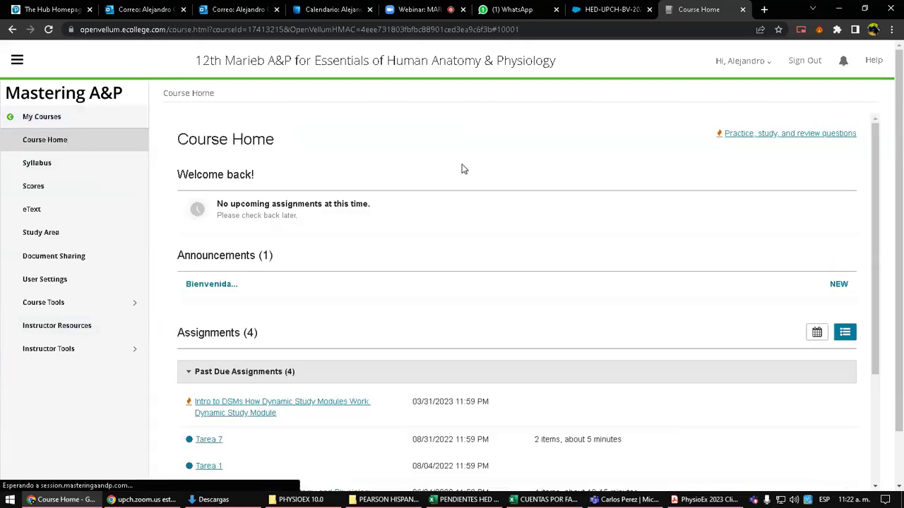
pyautogui.click(28, 116)
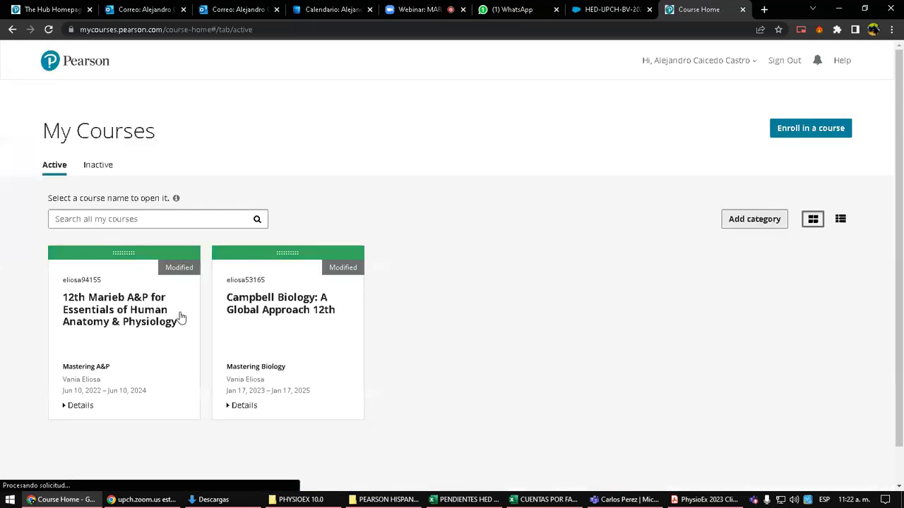
# Select and copy the A&P course ID from its course card, then open a new browser tab.
pyautogui.rightClick(86, 346)
pyautogui.click(66, 352)
pyautogui.moveTo(104, 383); pyautogui.dragTo(63, 380)
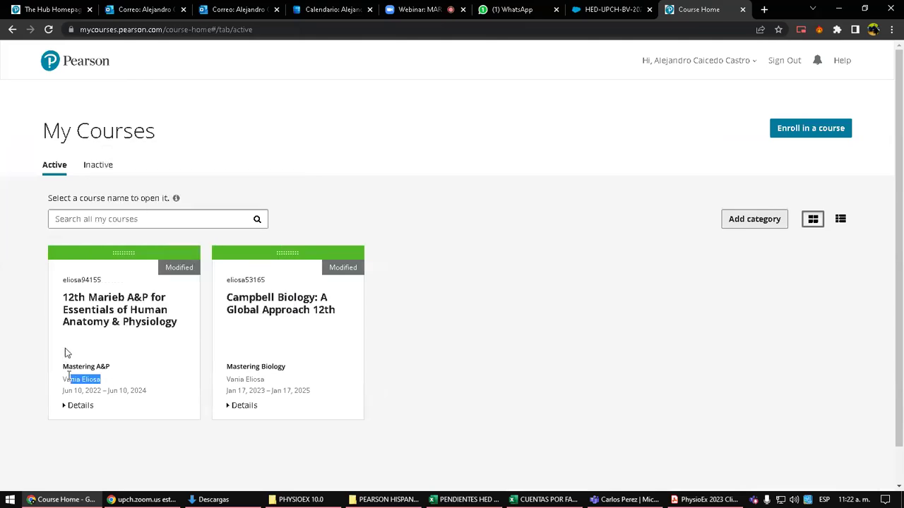
pyautogui.click(106, 282)
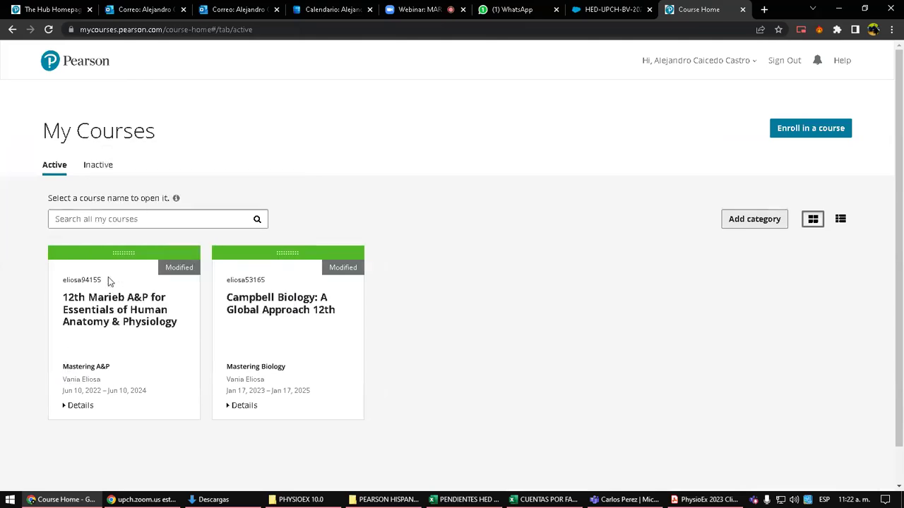
pyautogui.moveTo(108, 284); pyautogui.dragTo(47, 288)
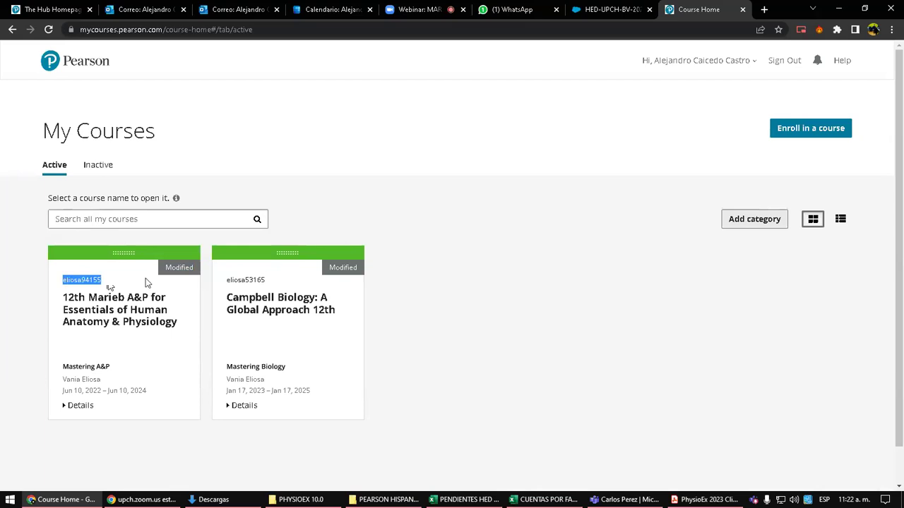
pyautogui.click(521, 206)
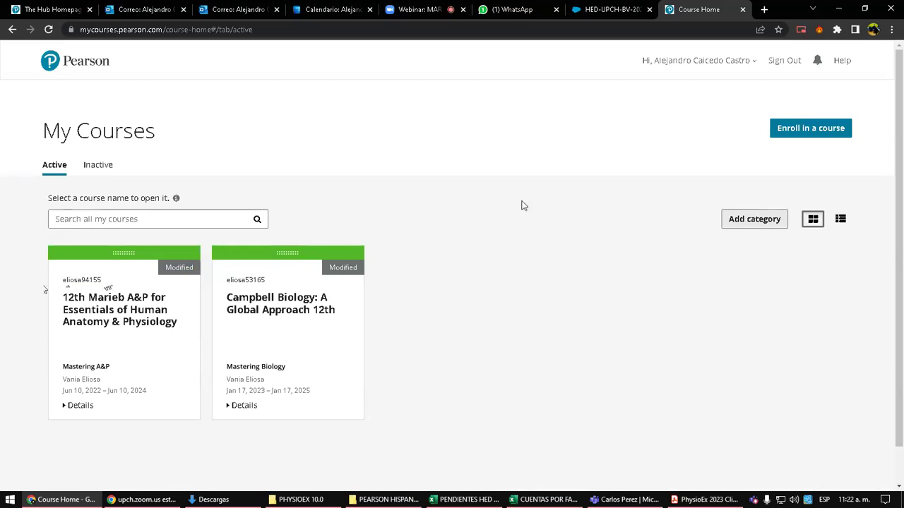
pyautogui.doubleClick(81, 281)
pyautogui.hotkey('ctrl', 'c')
pyautogui.click(438, 127)
pyautogui.click(764, 9)
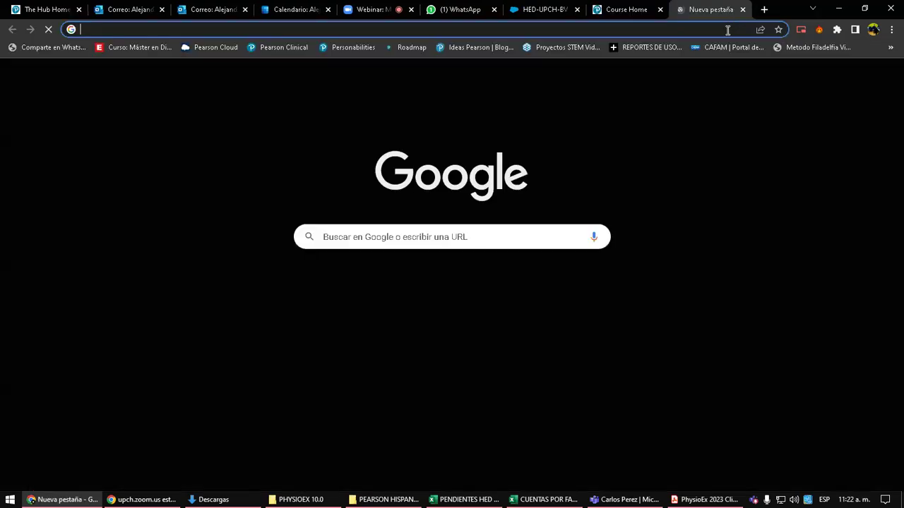
# Paste the copied course ID into the new tab, then sign out from the course tab.
pyautogui.hotkey('ctrl', 'v')
pyautogui.click(621, 9)
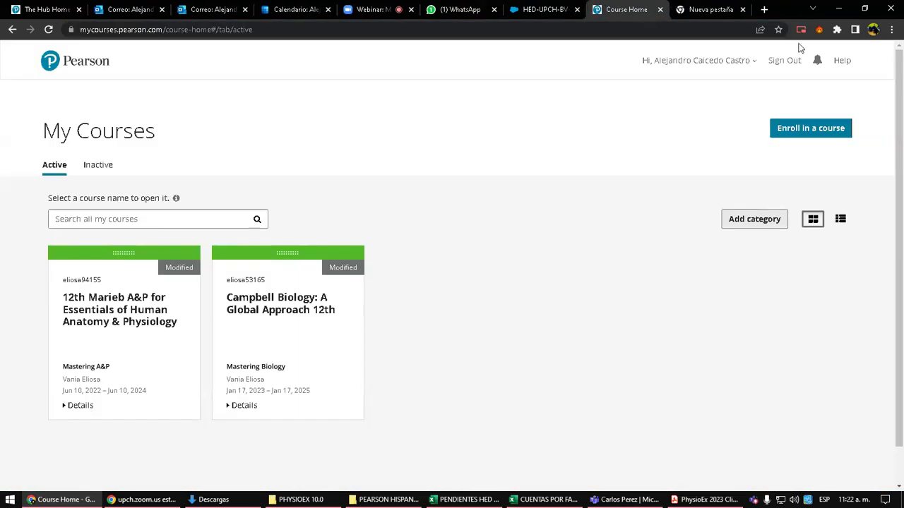
pyautogui.click(785, 62)
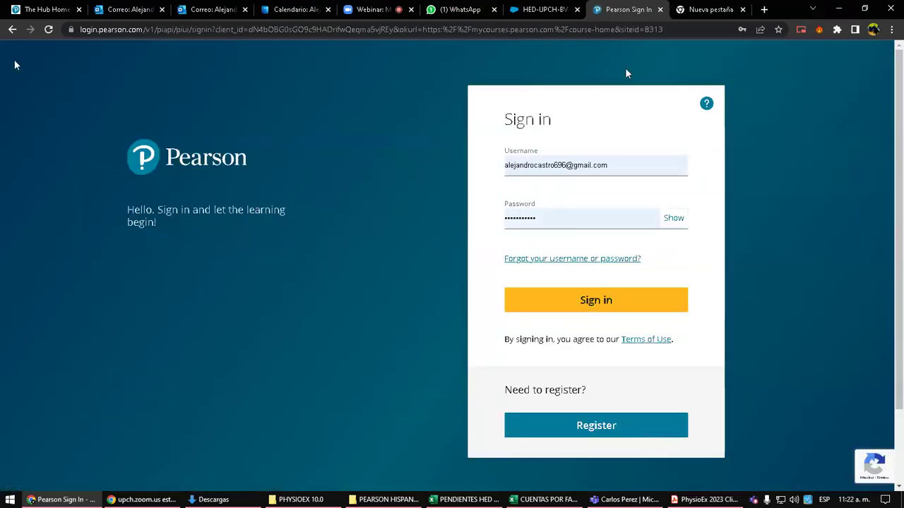
pyautogui.click(12, 29)
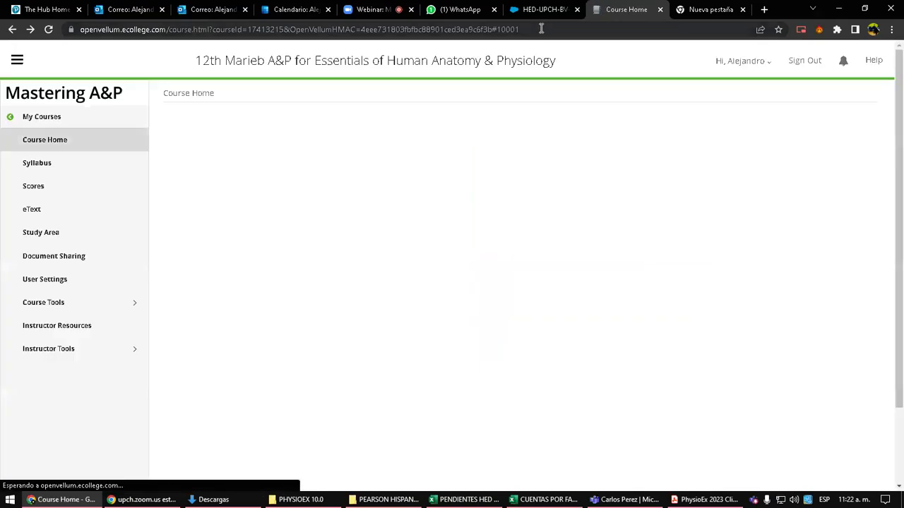
# Load the Mastering Astronomy site by entering MASTE in the address bar.
pyautogui.click(540, 29)
pyautogui.write('MASTE')
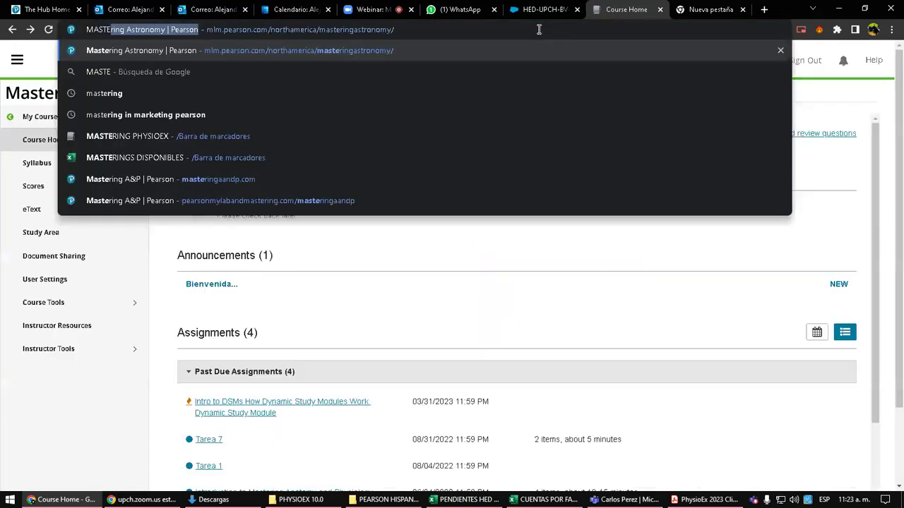
pyautogui.press('Return')
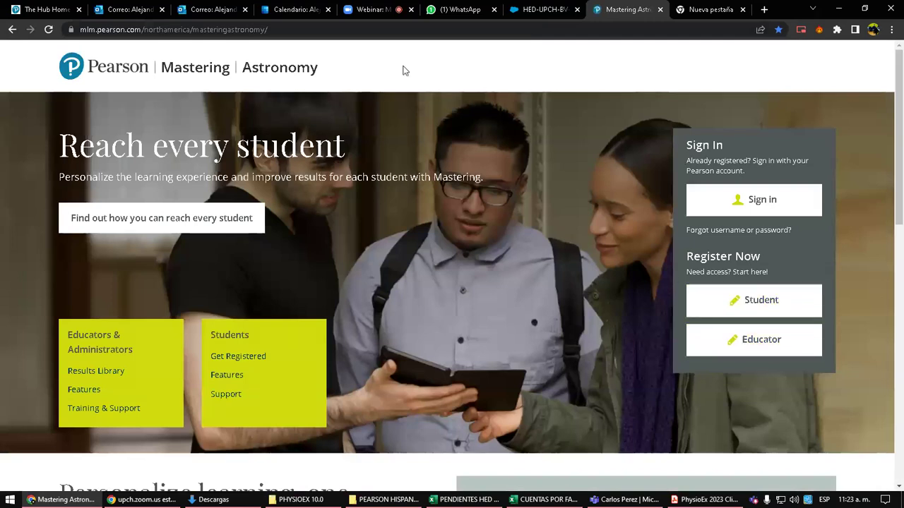
# Register as a Student, confirm OK! Register now, and focus the Course ID field.
pyautogui.click(751, 302)
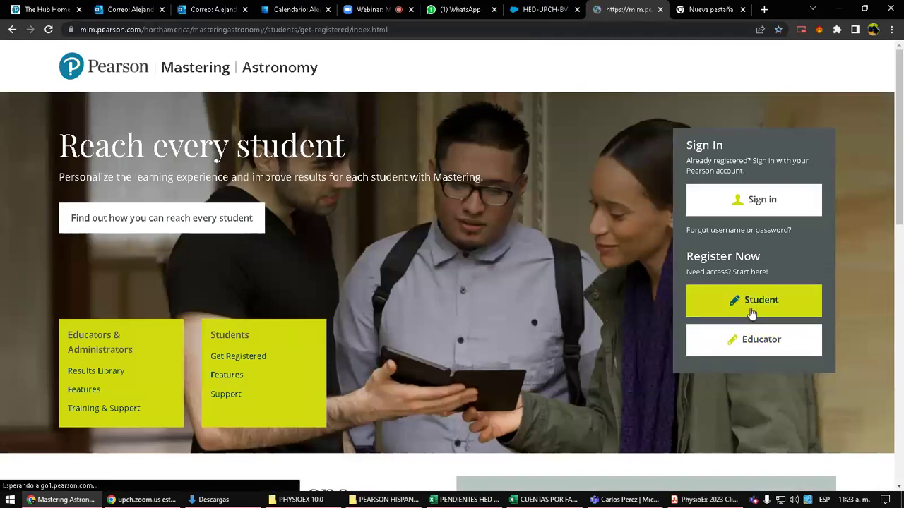
pyautogui.scroll(-2, 438, 405)
pyautogui.scroll(2, 438, 391)
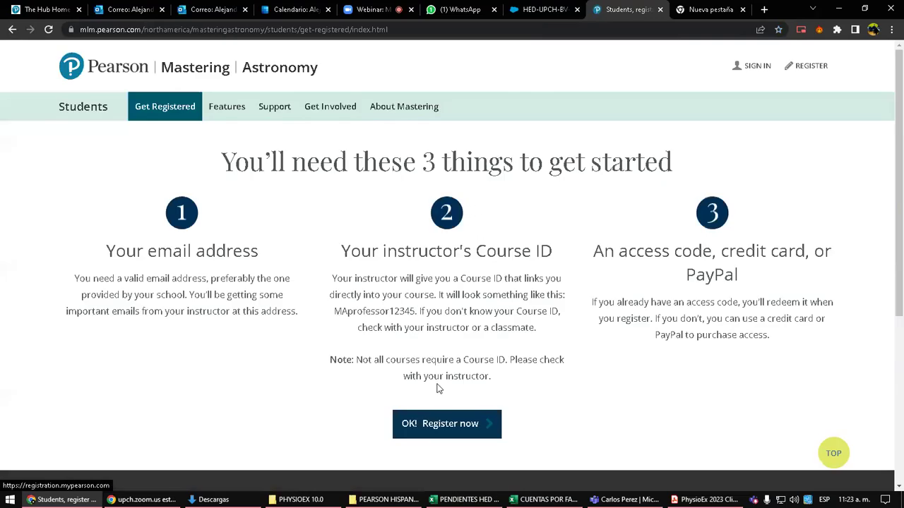
pyautogui.click(450, 432)
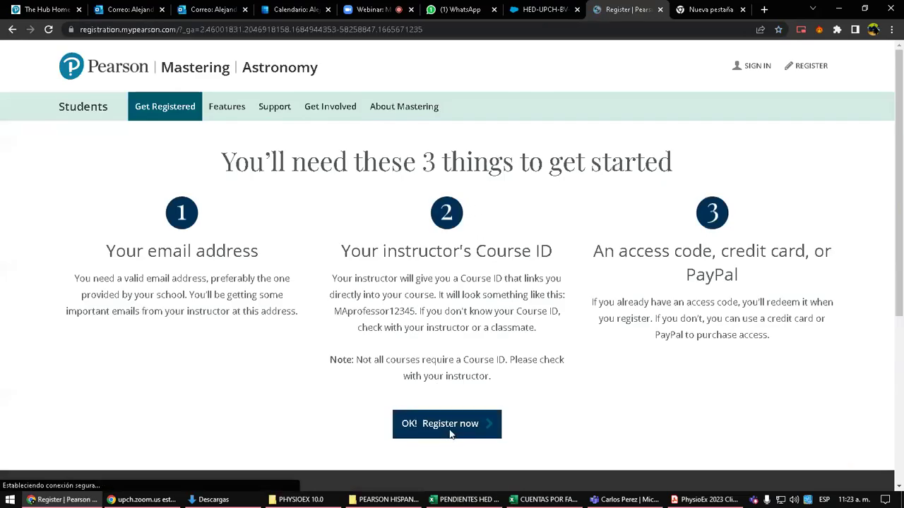
pyautogui.click(309, 279)
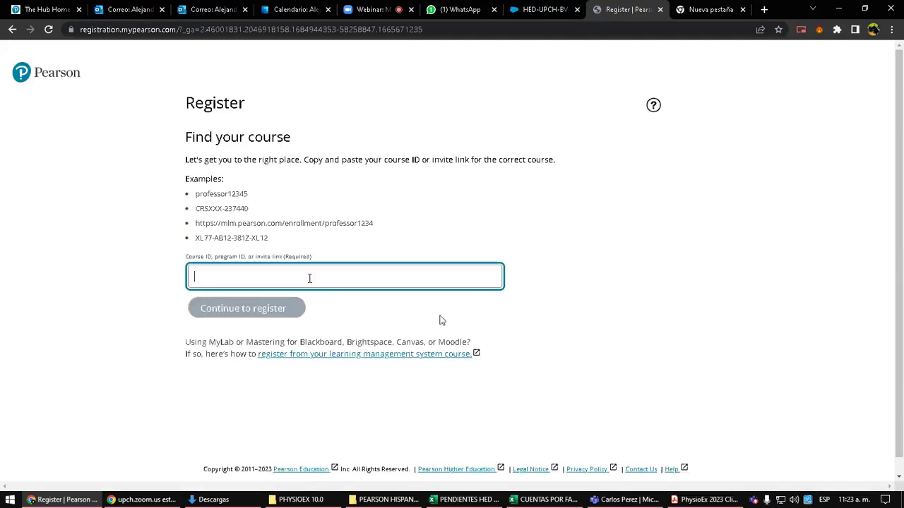
# Paste the copied course ID into the Find your course form.
pyautogui.click(710, 9)
pyautogui.hotkey('ctrl', 'c')
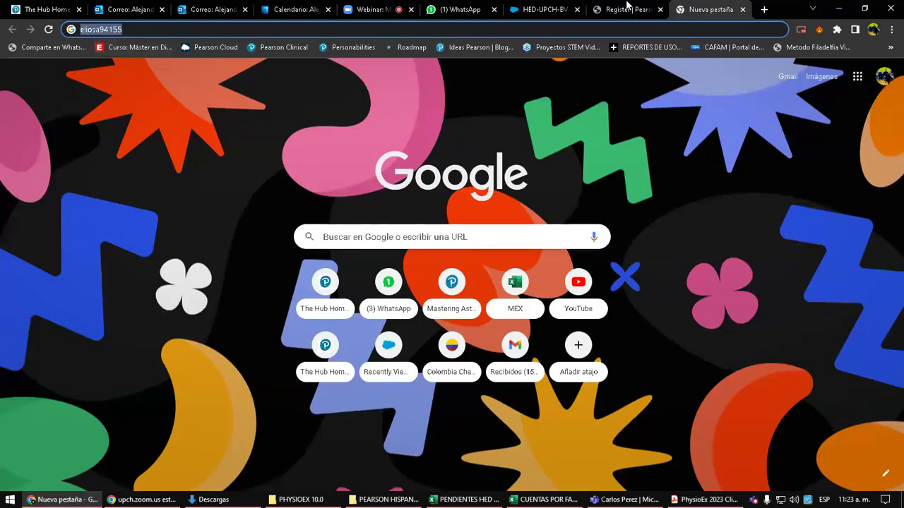
pyautogui.click(628, 9)
pyautogui.hotkey('ctrl', 'v')
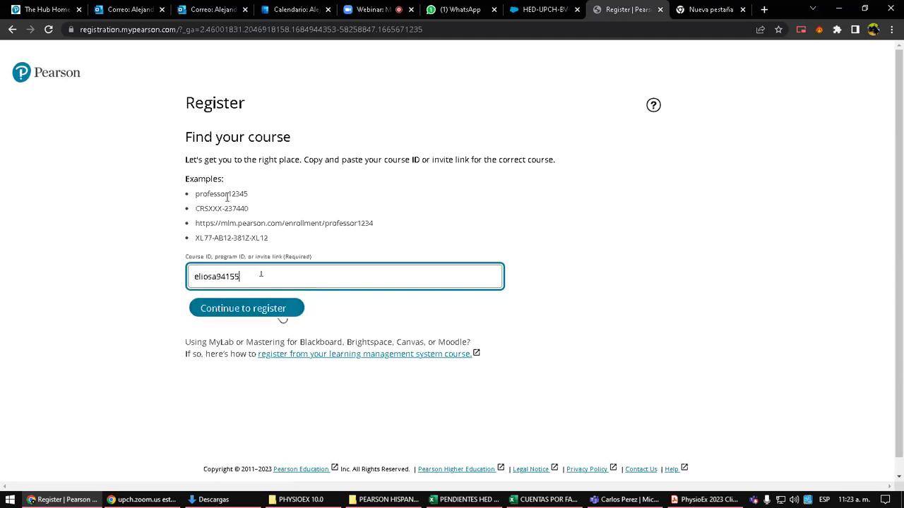
pyautogui.click(179, 182)
pyautogui.moveTo(179, 183); pyautogui.dragTo(307, 139)
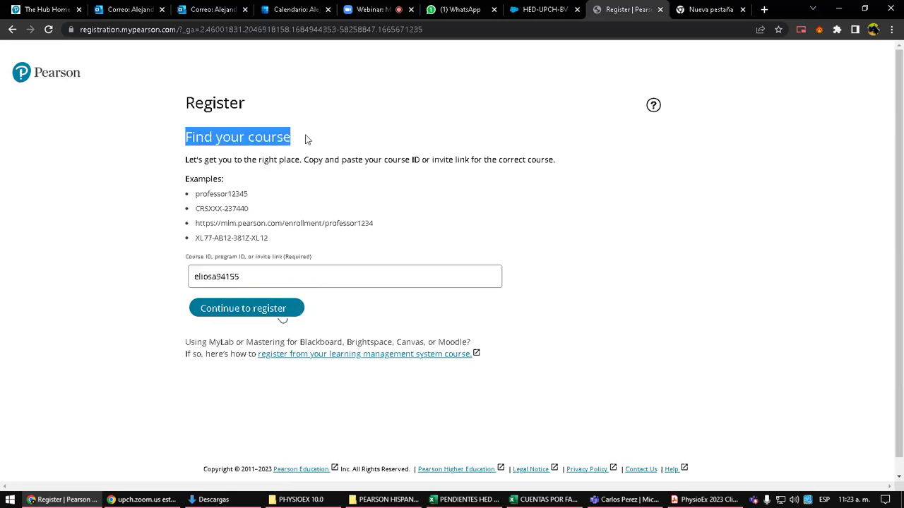
pyautogui.moveTo(187, 180); pyautogui.dragTo(225, 182)
pyautogui.click(251, 277)
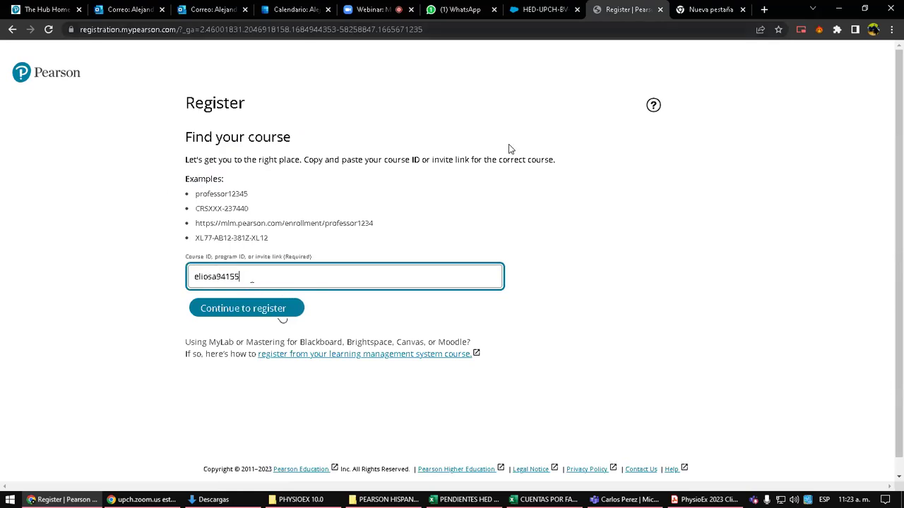
# Submit the course ID, which is refused as not accepting registrations, then go to Pearson sign-in.
pyautogui.click(235, 310)
pyautogui.click(257, 276)
pyautogui.click(257, 317)
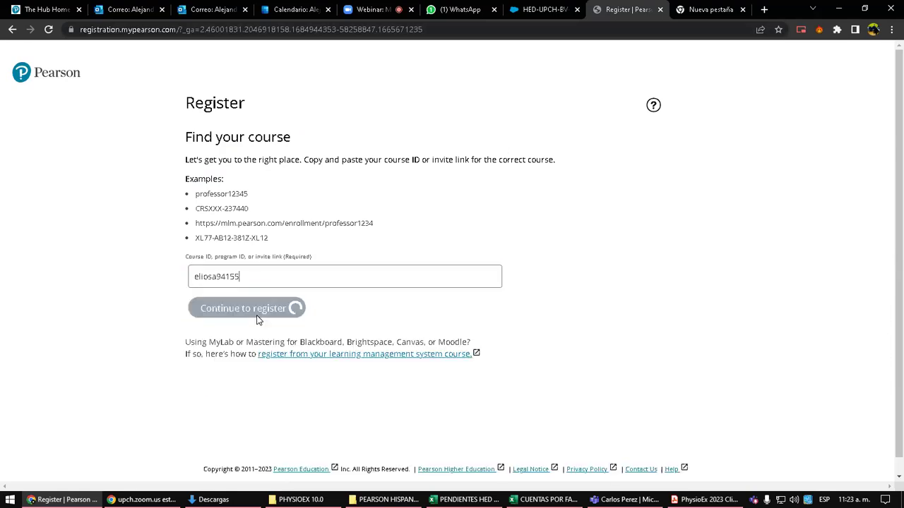
pyautogui.click(263, 281)
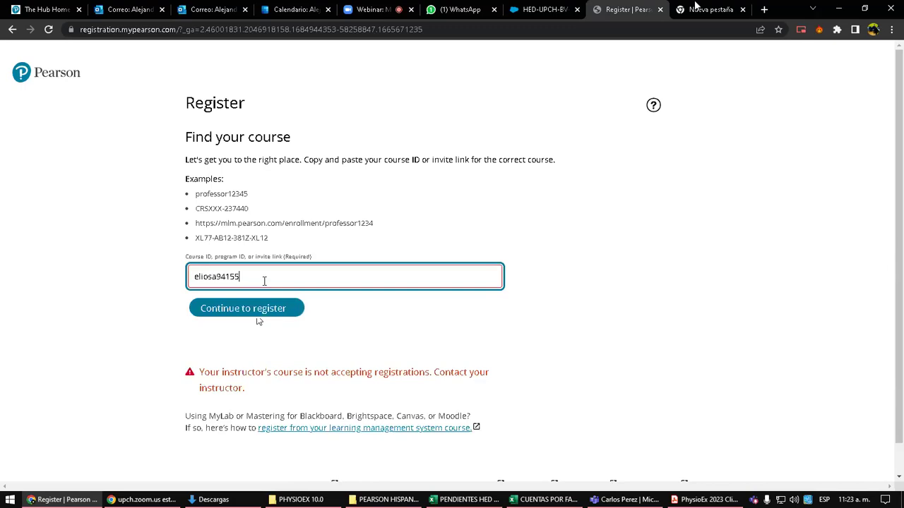
pyautogui.click(10, 29)
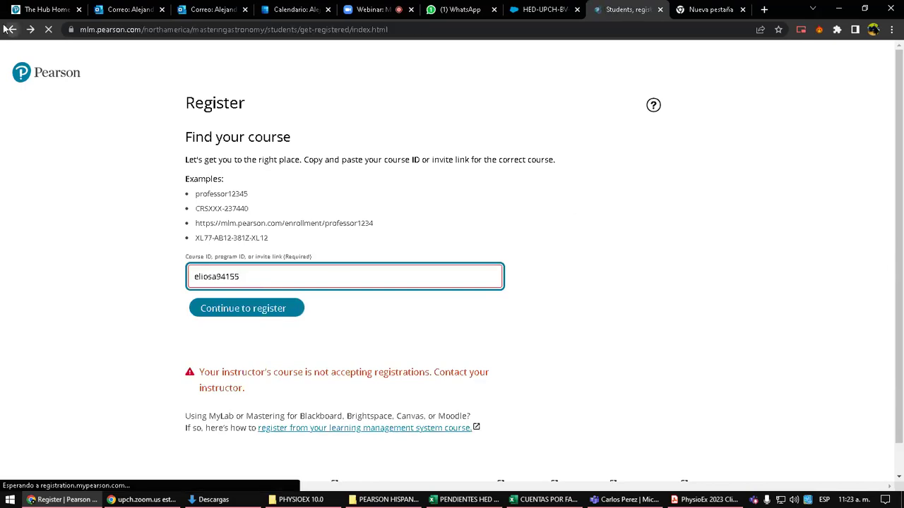
pyautogui.click(756, 67)
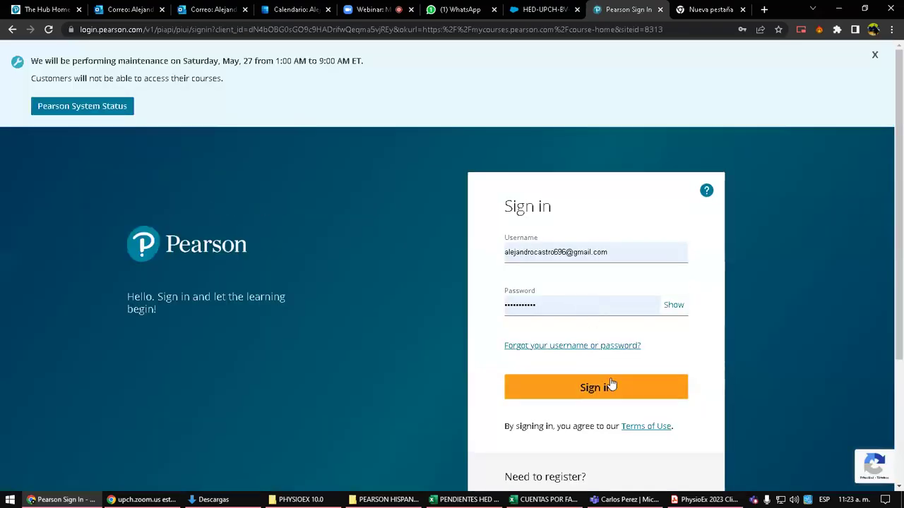
# Sign in to the student account, dismiss the password warning, and close the Enroll form.
pyautogui.click(611, 385)
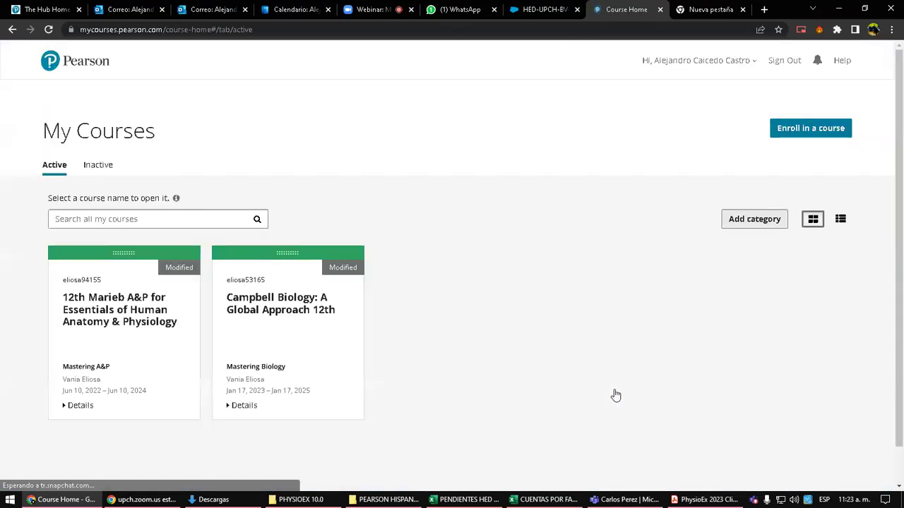
pyautogui.click(551, 191)
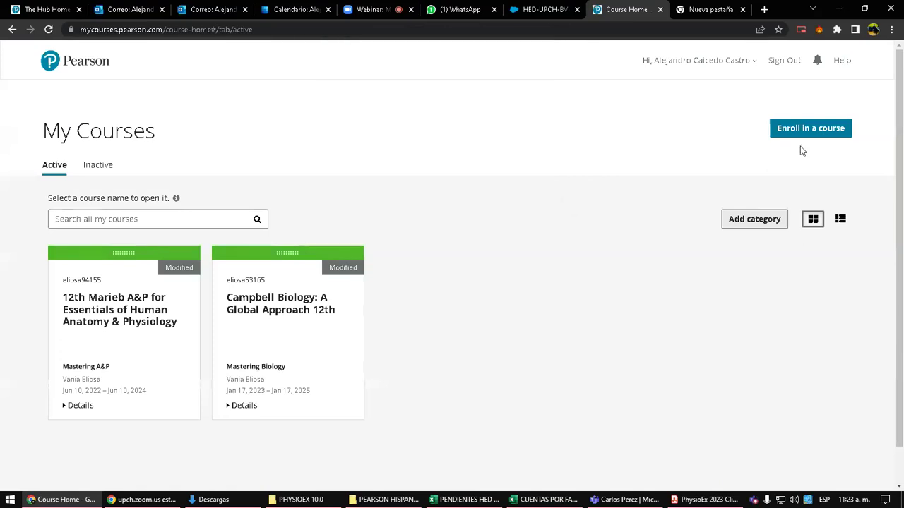
pyautogui.click(809, 129)
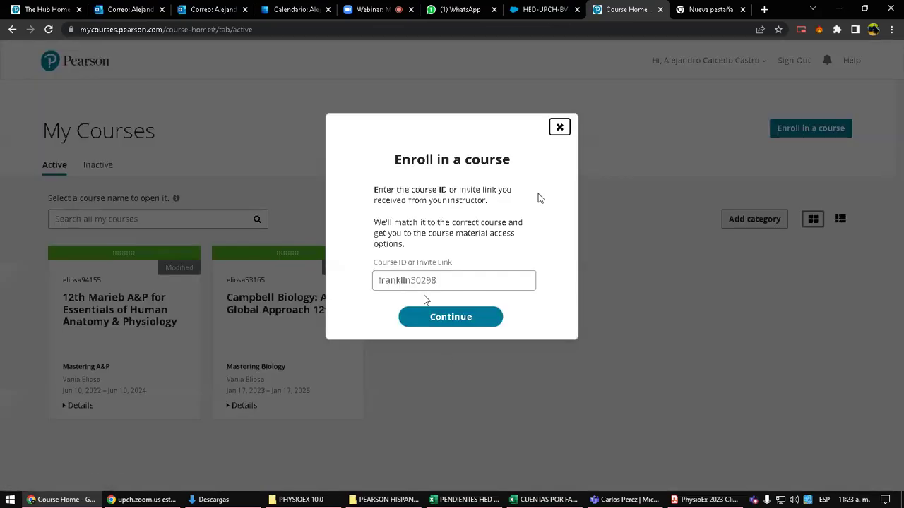
pyautogui.click(559, 127)
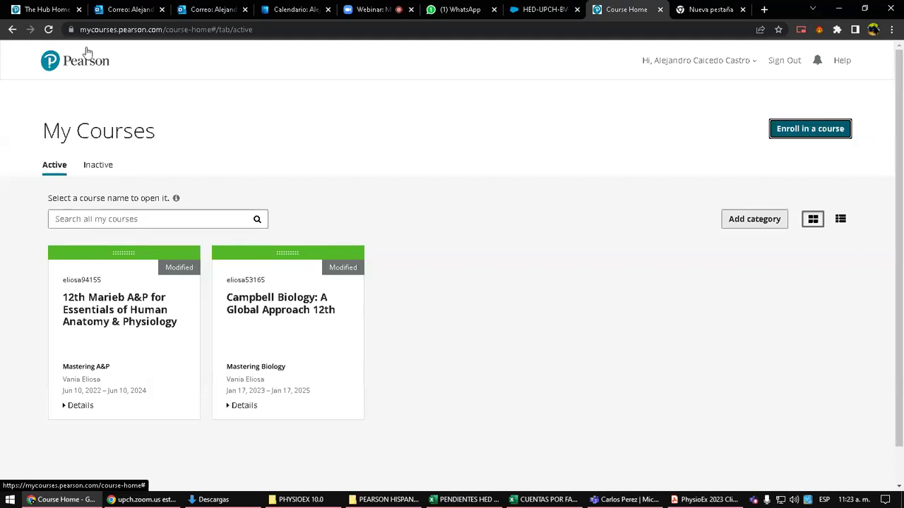
# Start adding a new course category, then cancel it without naming it.
pyautogui.click(752, 218)
pyautogui.scroll(-1, 432, 390)
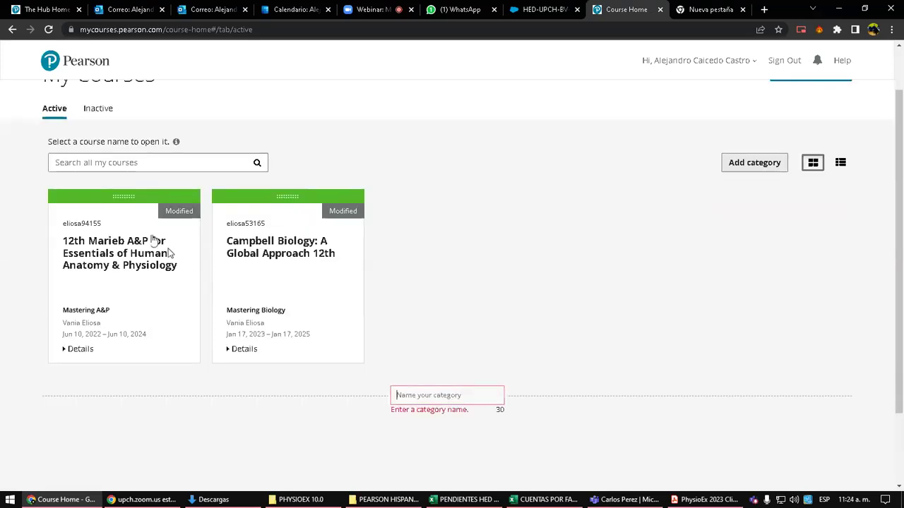
pyautogui.scroll(1, 151, 238)
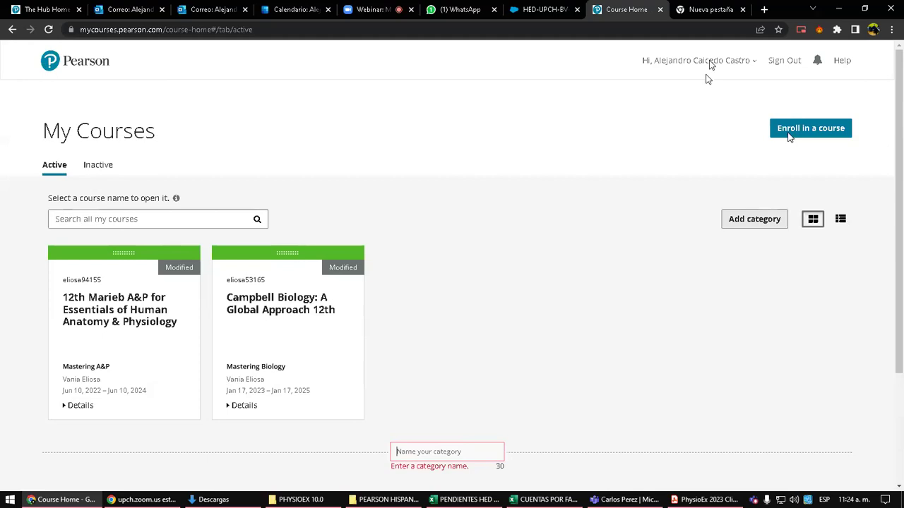
pyautogui.scroll(-2, 277, 347)
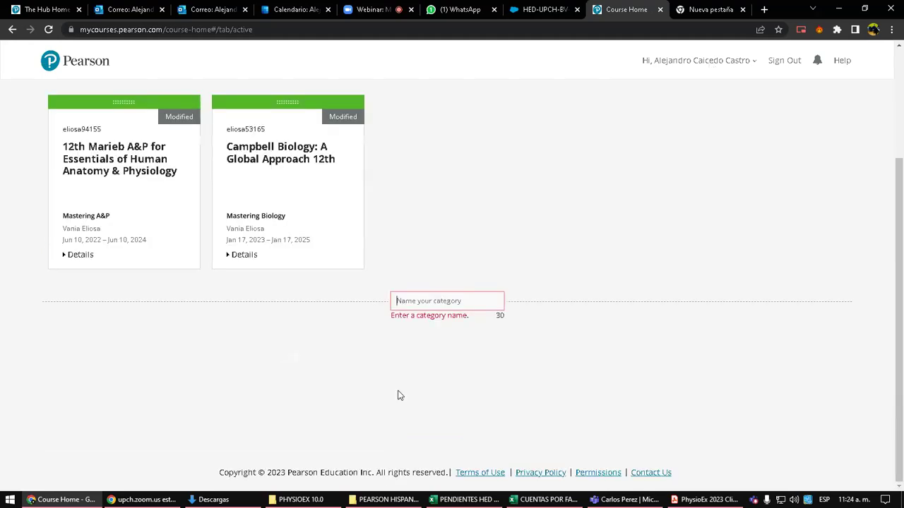
pyautogui.write('N')
pyautogui.press('Escape')
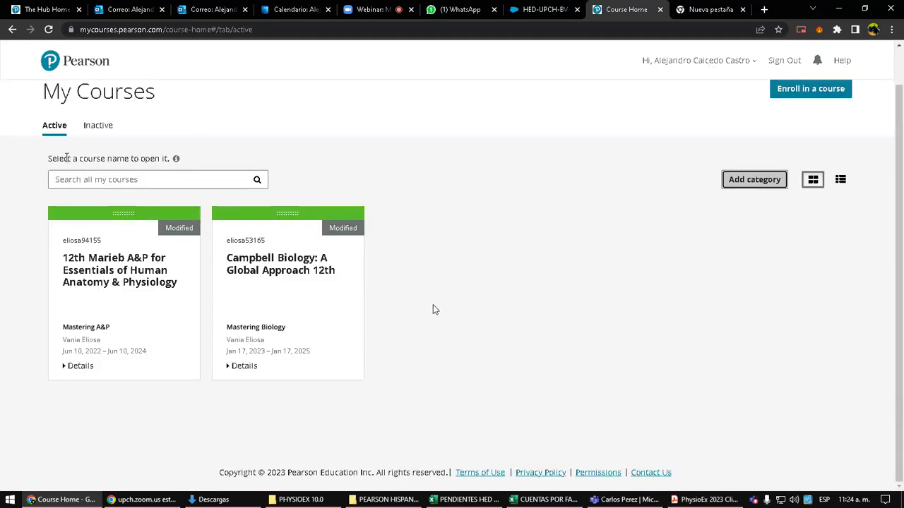
# Toggle to Inactive and back to Active courses, then open the 12th Marieb A&P course.
pyautogui.click(97, 130)
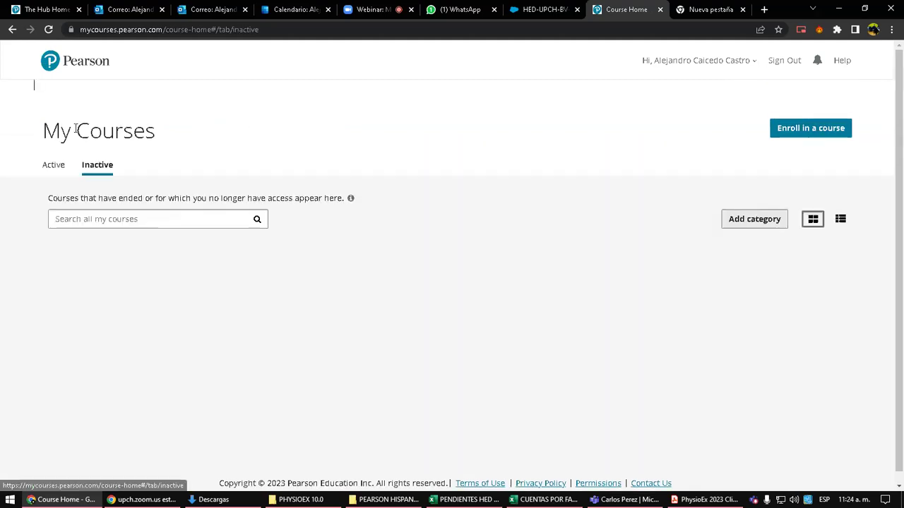
pyautogui.click(53, 166)
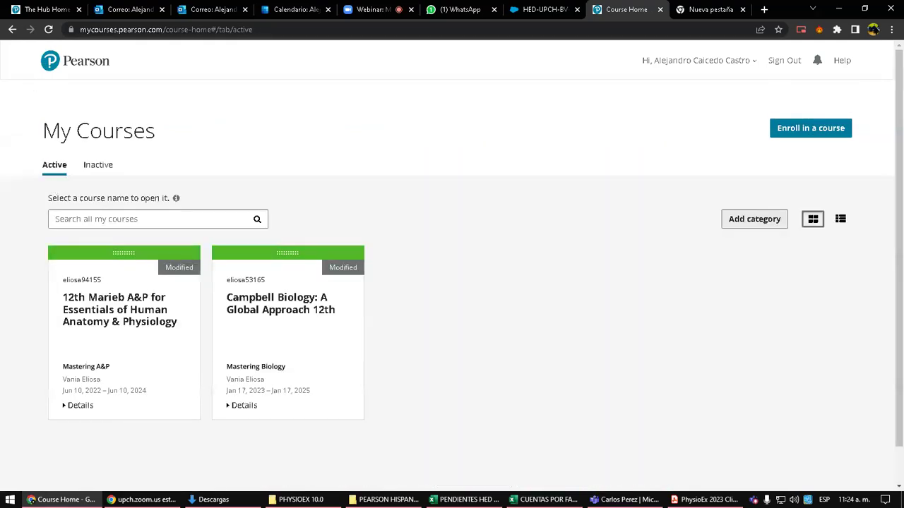
pyautogui.click(111, 323)
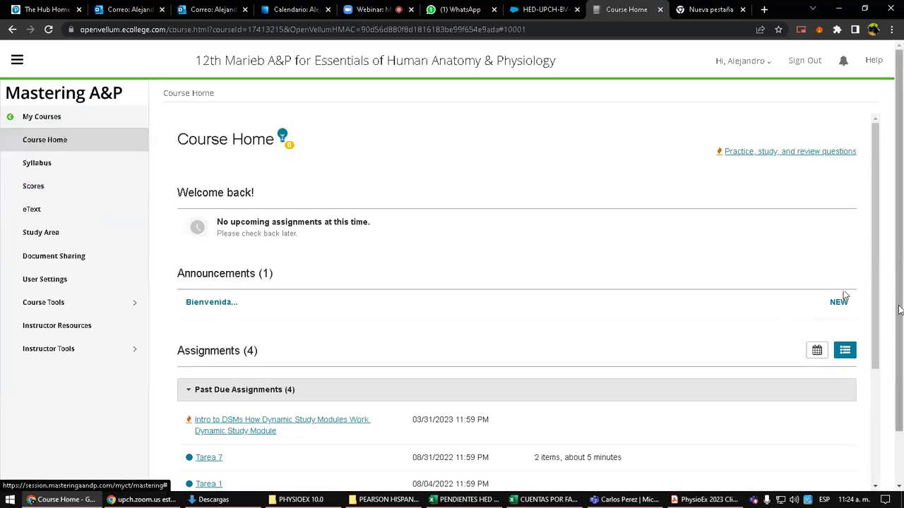
# Expand the Bienvenida announcement, then visit Course Home, Course Tools and the Main Menu.
pyautogui.click(837, 305)
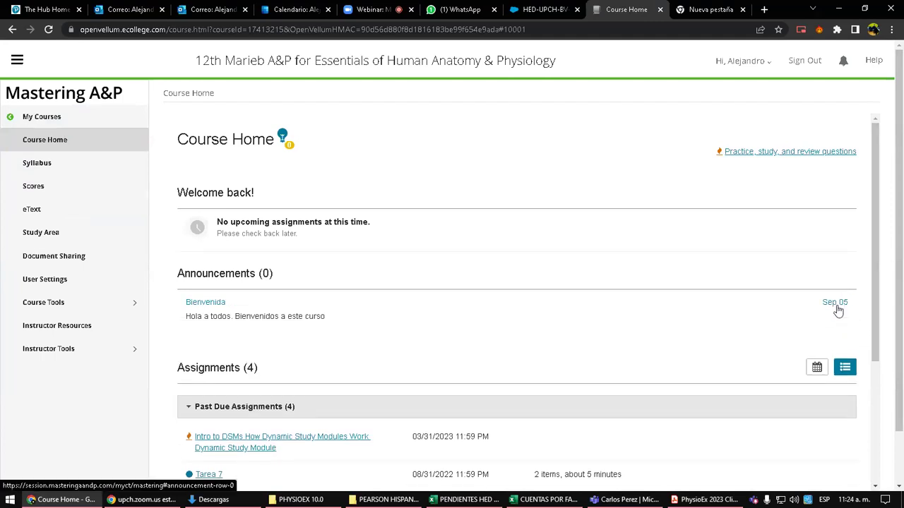
pyautogui.scroll(-4, 624, 378)
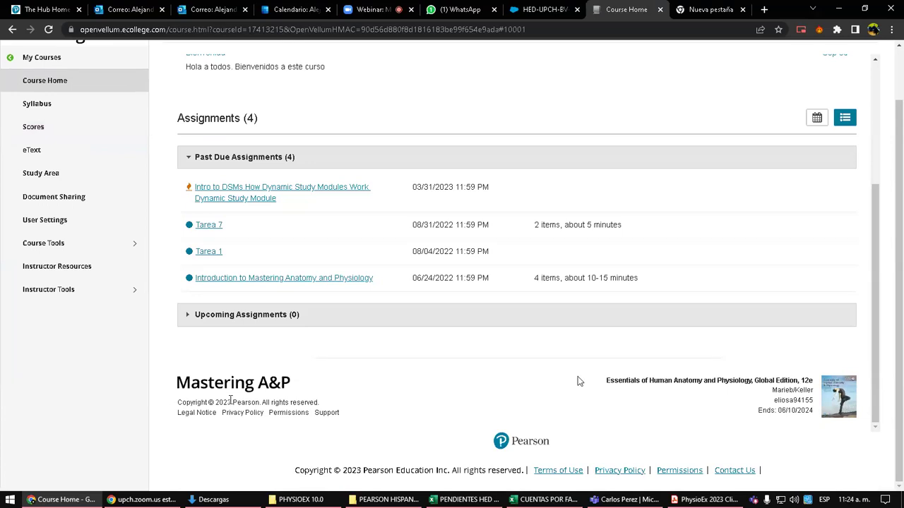
pyautogui.scroll(2, 317, 332)
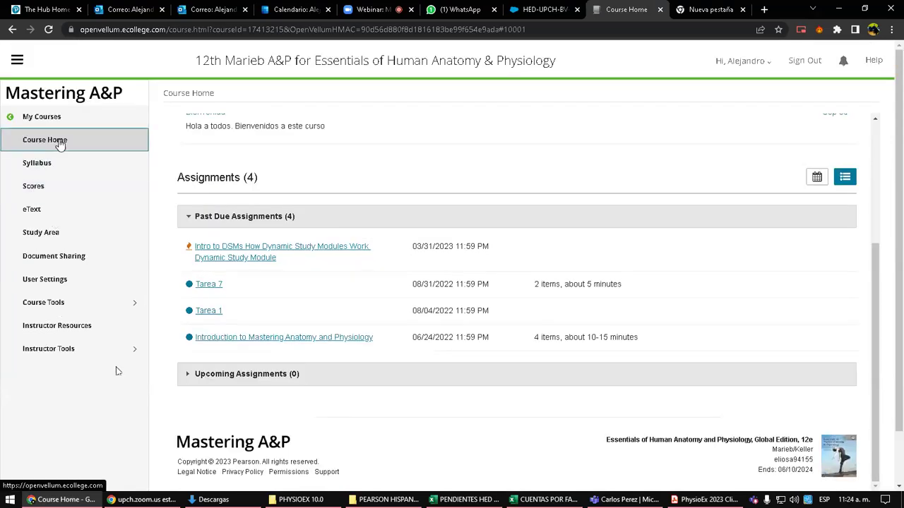
pyautogui.click(60, 141)
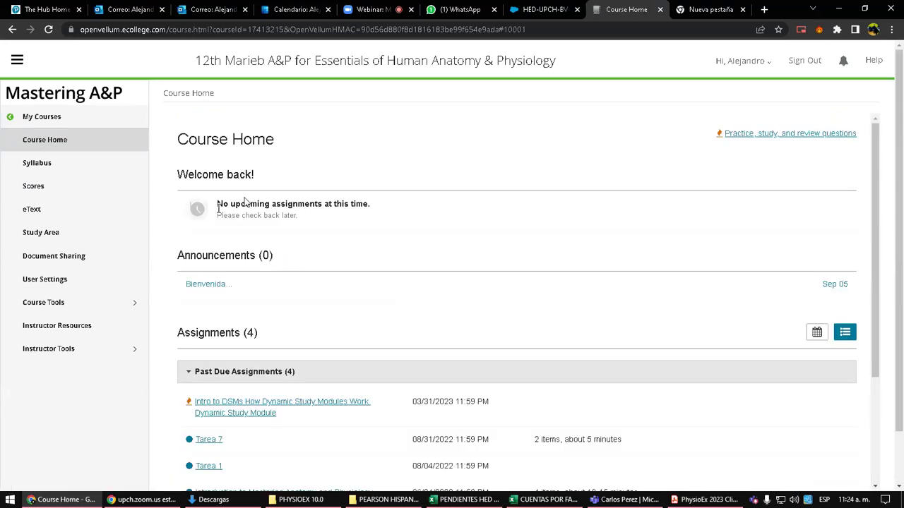
pyautogui.click(90, 307)
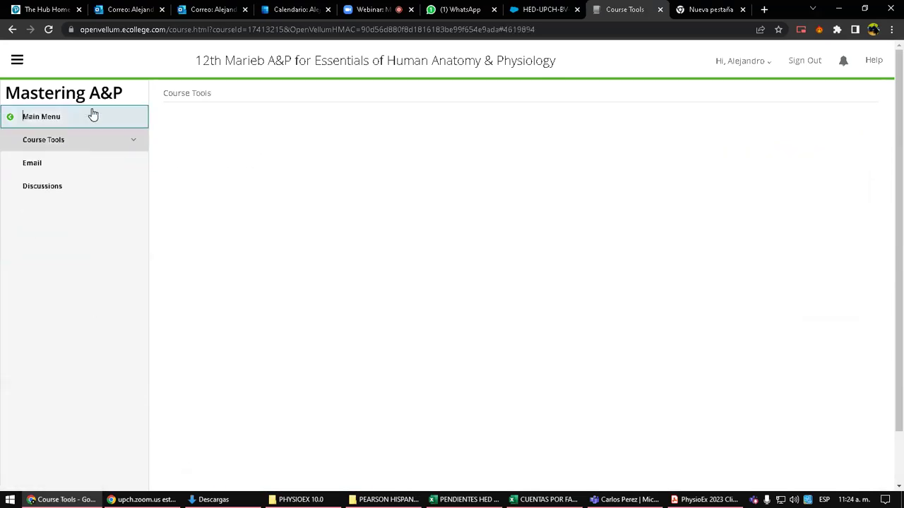
pyautogui.click(91, 114)
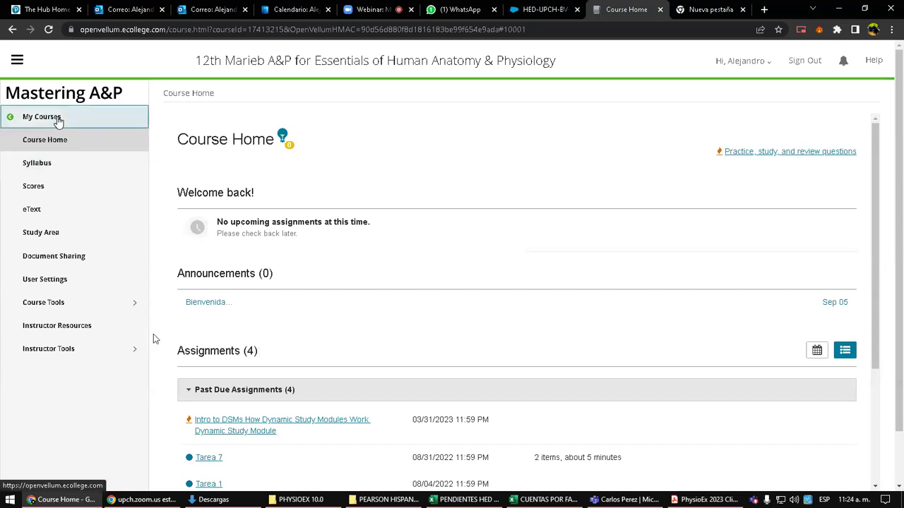
# Sign out of the student account and sign in with the saved instructor demo login.
pyautogui.click(741, 61)
pyautogui.click(684, 130)
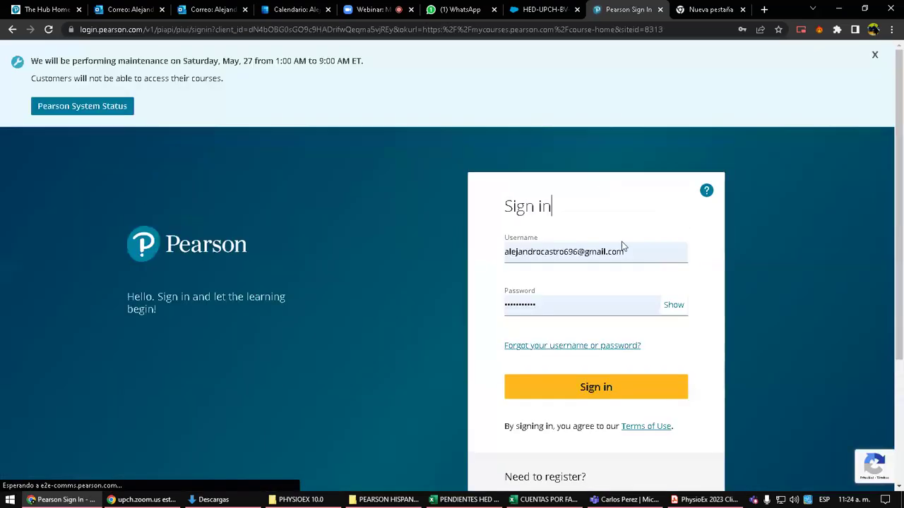
pyautogui.click(638, 250)
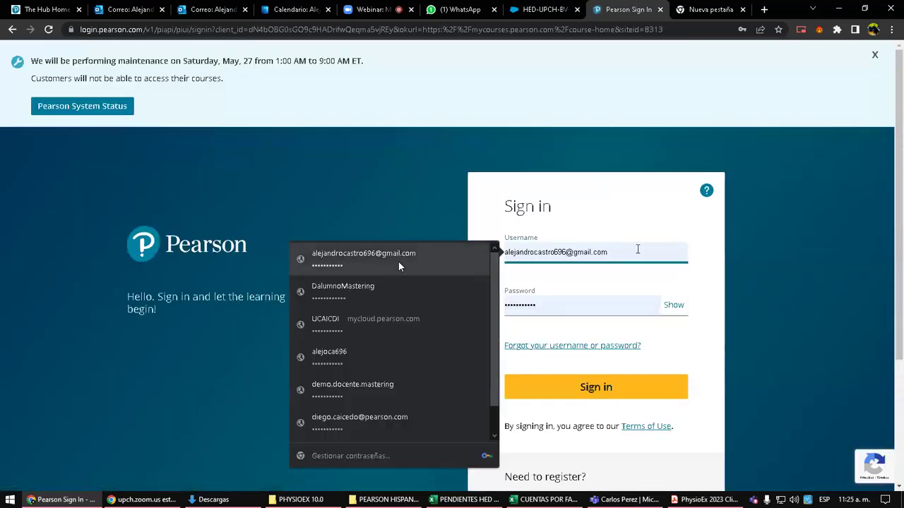
pyautogui.click(368, 399)
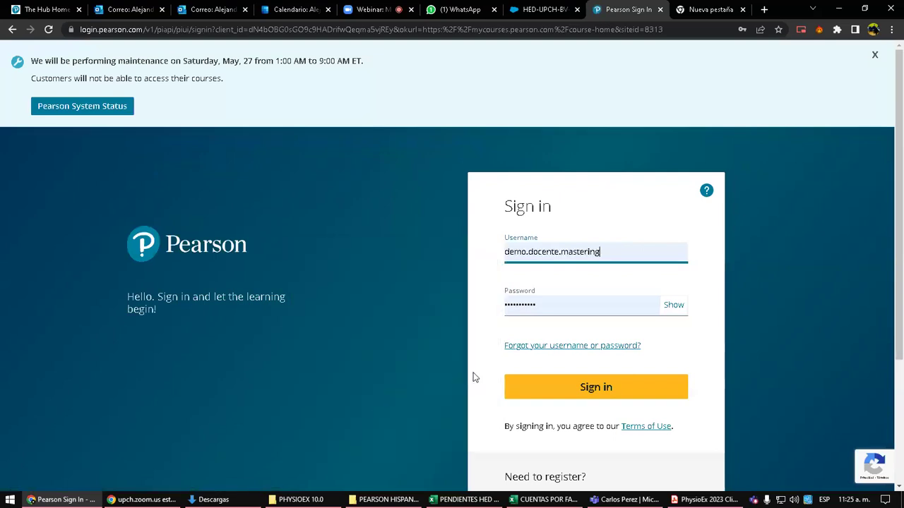
pyautogui.click(587, 296)
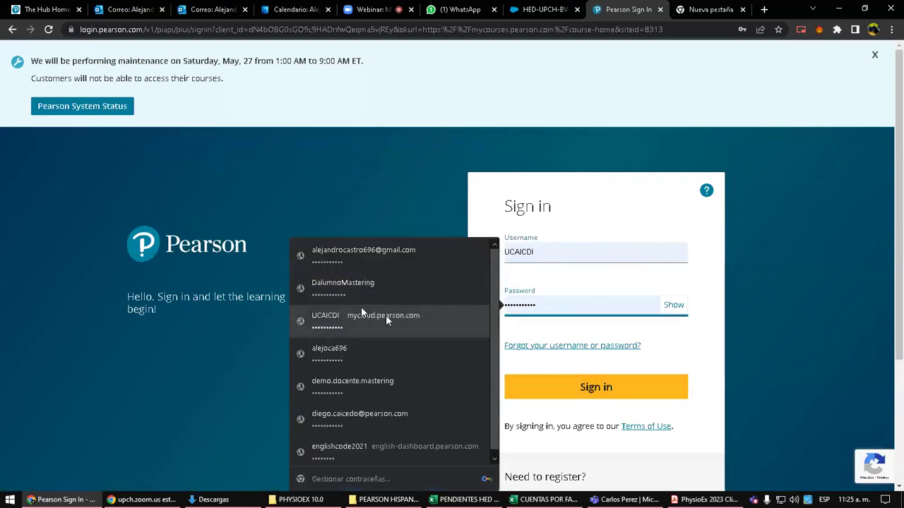
pyautogui.click(343, 388)
pyautogui.click(612, 388)
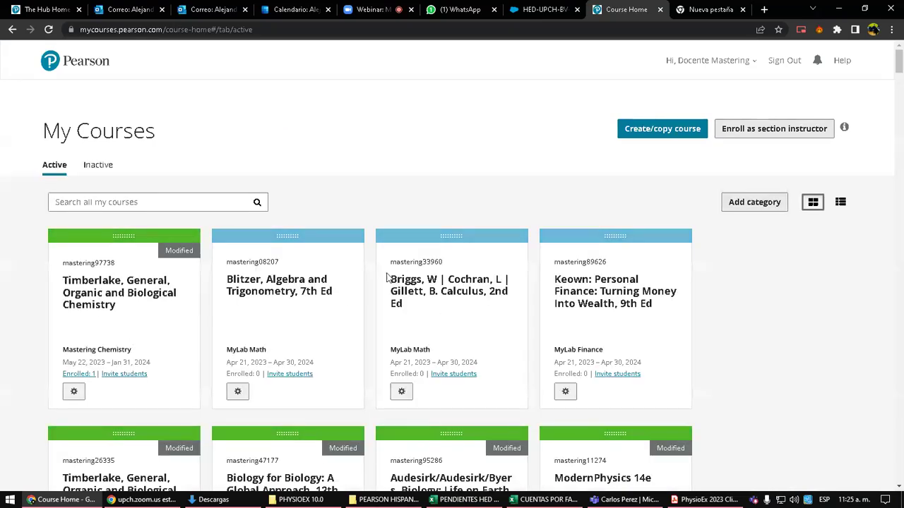
pyautogui.scroll(-2, 167, 393)
pyautogui.scroll(-3, 169, 392)
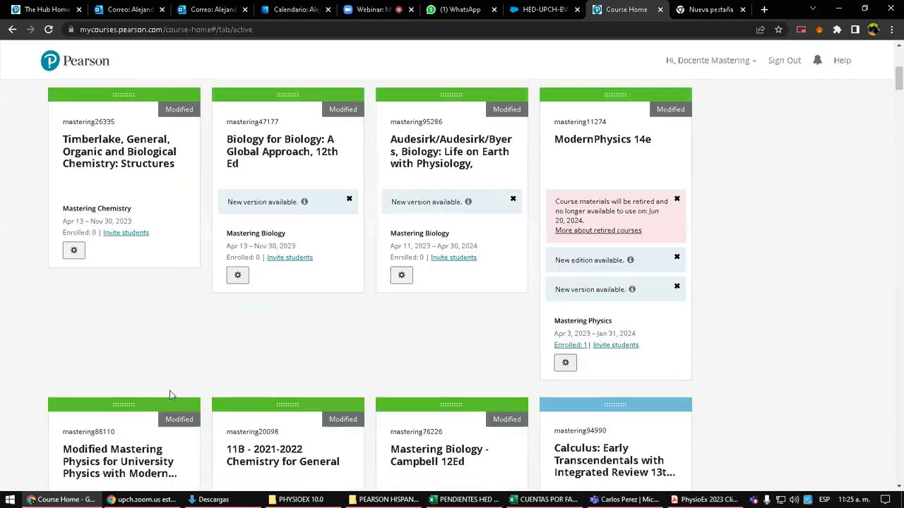
pyautogui.scroll(-10, 170, 390)
pyautogui.scroll(-8, 169, 392)
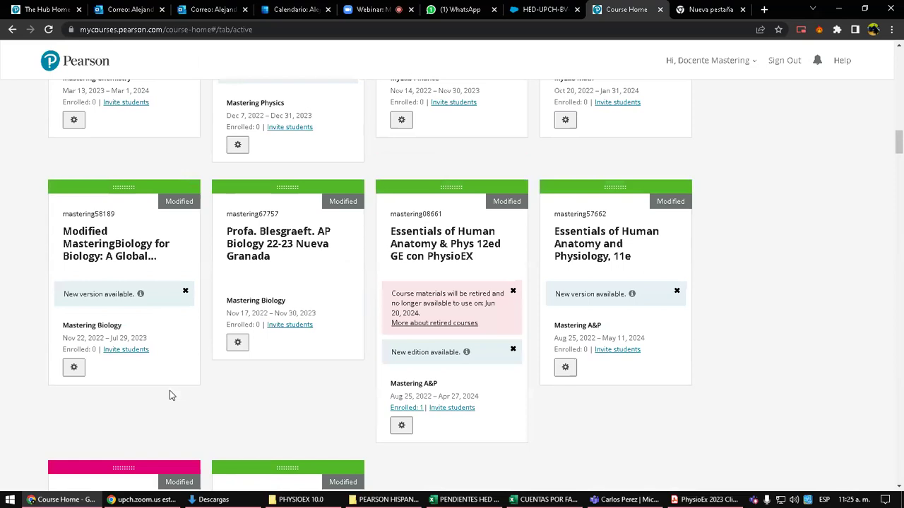
pyautogui.scroll(-1, 170, 396)
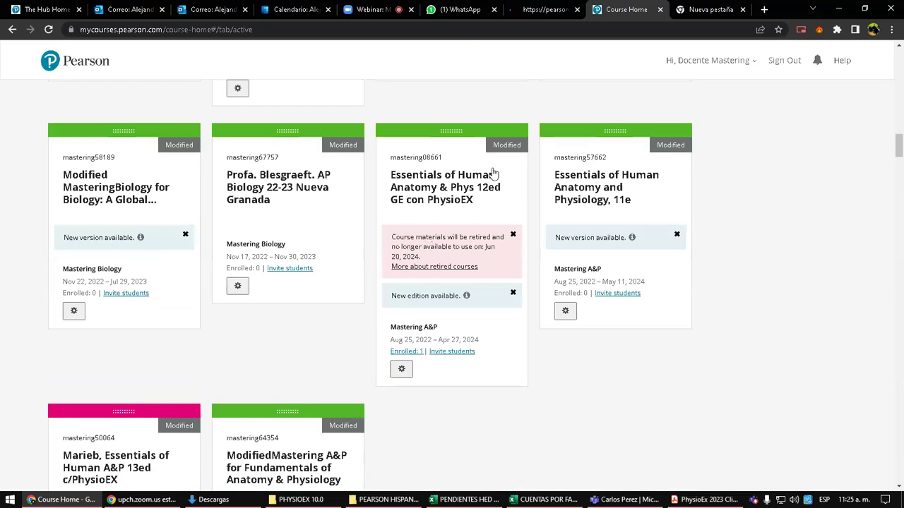
pyautogui.scroll(2, 545, 185)
pyautogui.moveTo(552, 270); pyautogui.dragTo(610, 272)
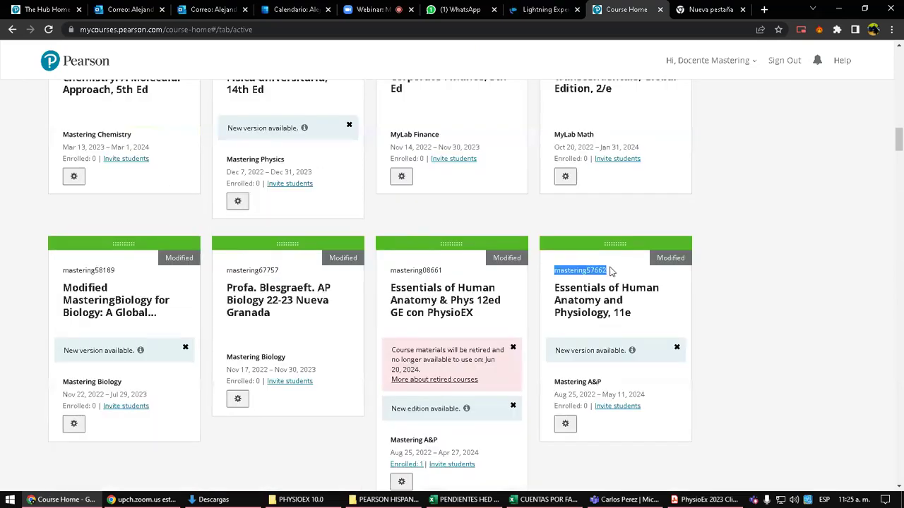
pyautogui.click(891, 30)
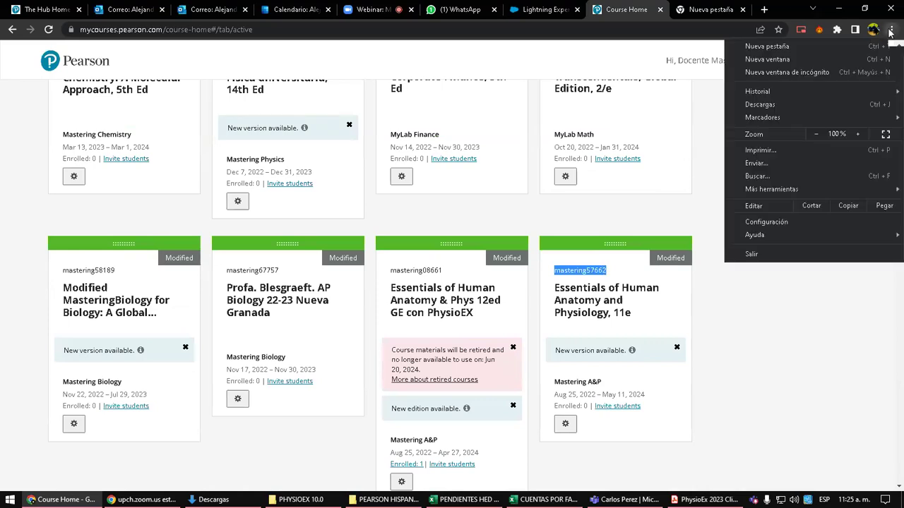
# Open the Mastering Astronomy site in a new incognito window.
pyautogui.click(787, 72)
pyautogui.write('A')
pyautogui.press('BackSpace')
pyautogui.press('Escape')
pyautogui.write('MAS')
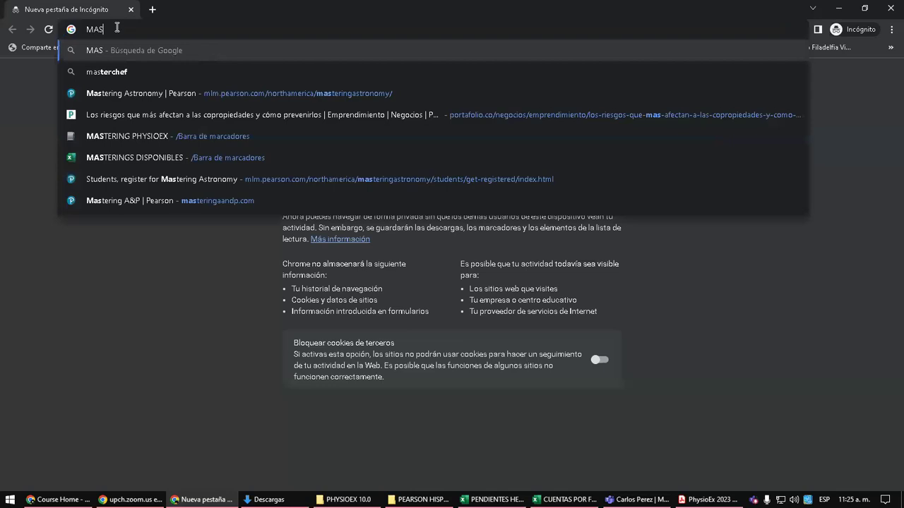
pyautogui.click(210, 97)
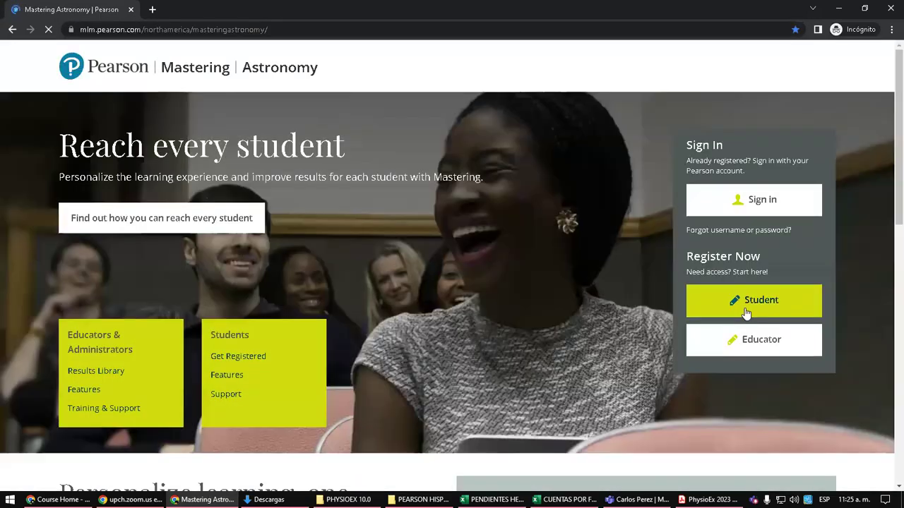
pyautogui.click(745, 311)
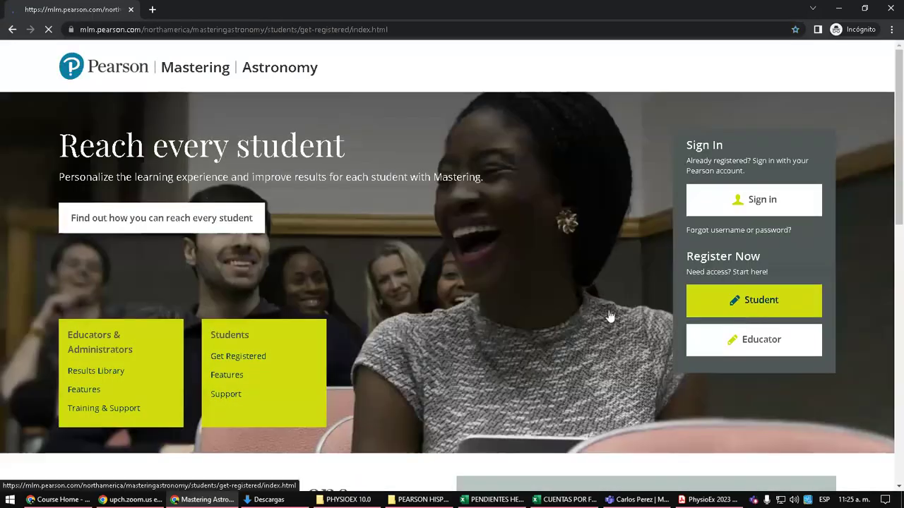
pyautogui.click(445, 432)
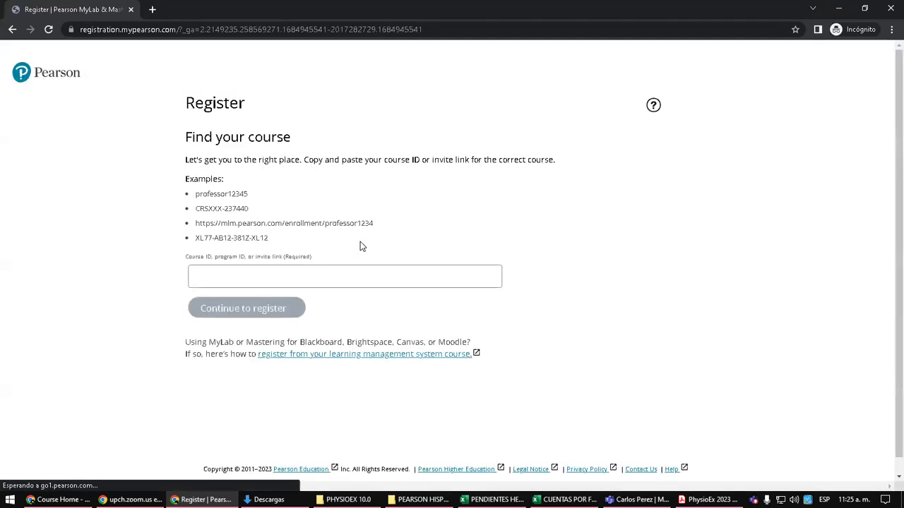
pyautogui.click(290, 269)
pyautogui.hotkey('ctrl', 'v')
pyautogui.click(276, 317)
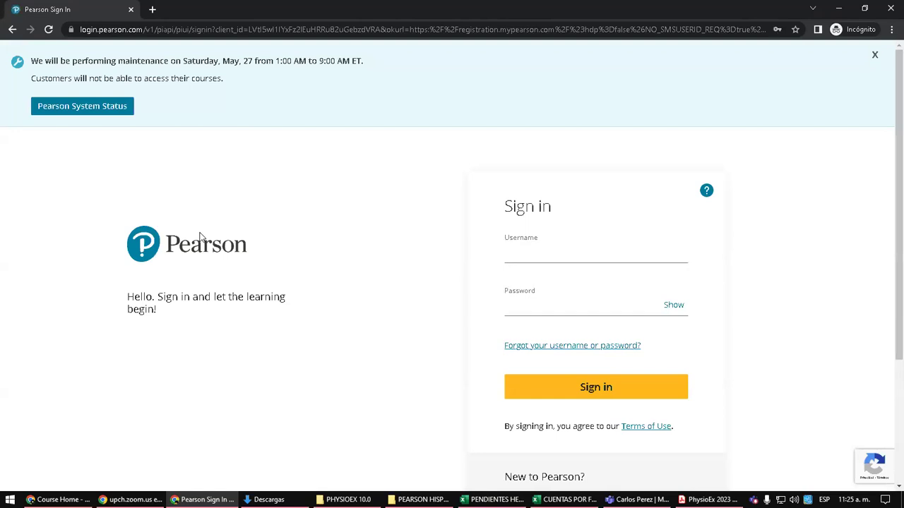
# Scroll the Pearson sign-in page and choose Create an account.
pyautogui.scroll(-1, 677, 363)
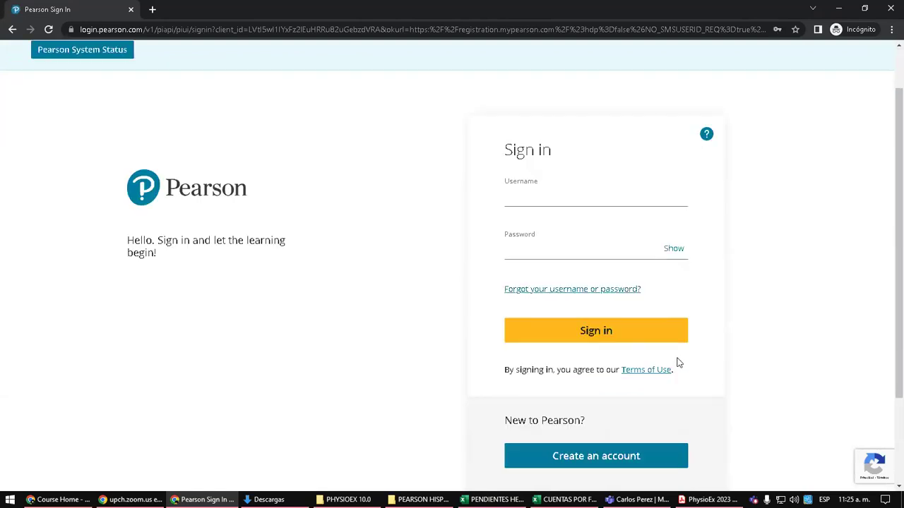
pyautogui.scroll(-2, 678, 363)
pyautogui.scroll(2, 662, 351)
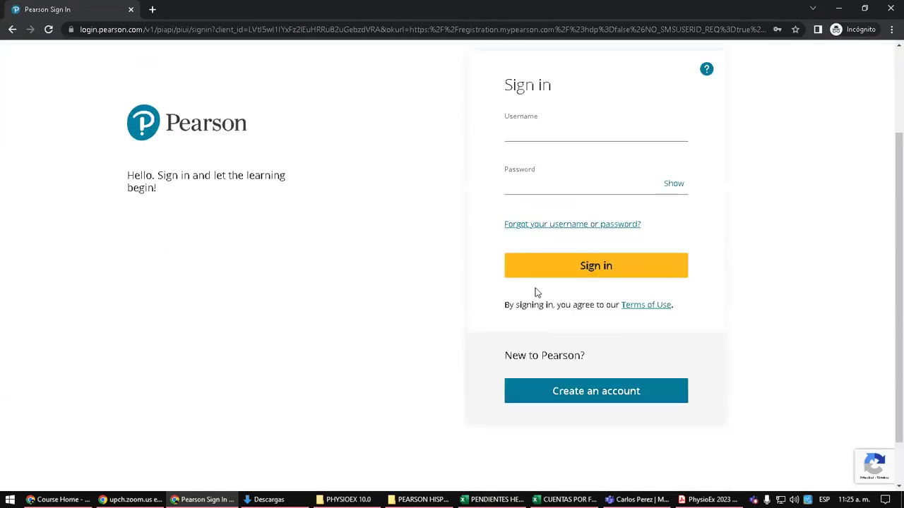
pyautogui.scroll(1, 351, 301)
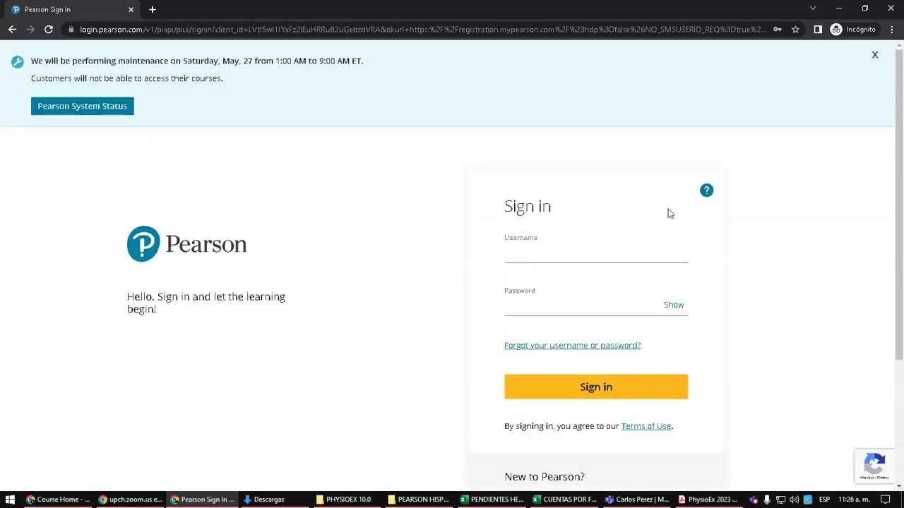
pyautogui.scroll(-1, 548, 276)
pyautogui.scroll(-1, 549, 275)
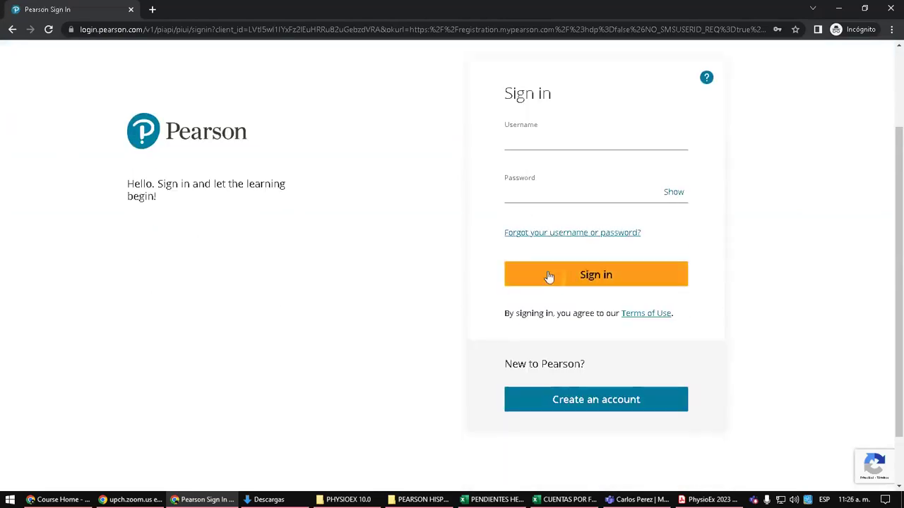
pyautogui.click(597, 401)
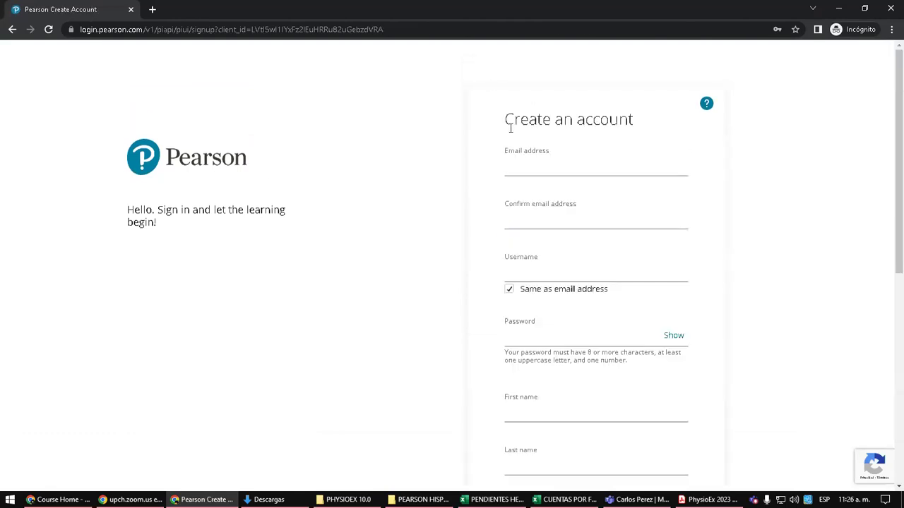
# Start entering the email address on the new-account form.
pyautogui.click(555, 172)
pyautogui.hotkey('alt', 'Tab')
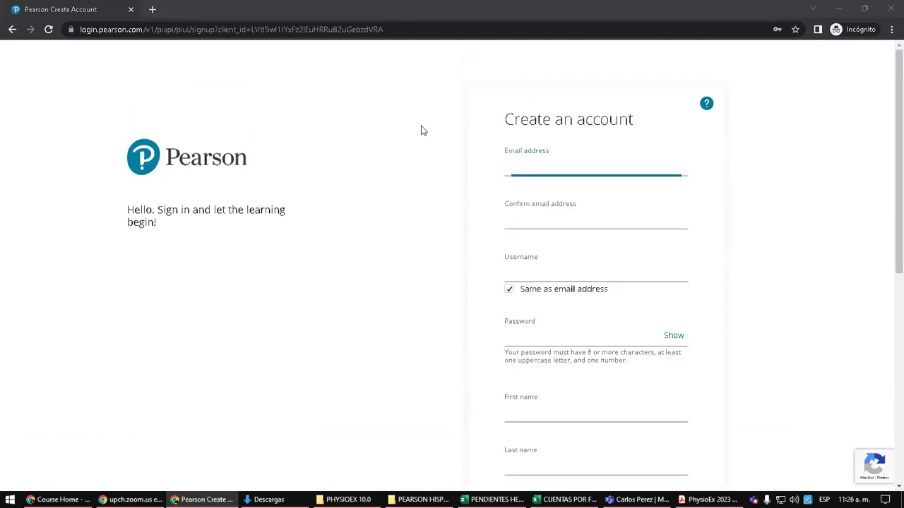
pyautogui.hotkey('alt', 'Tab')
pyautogui.write('B')
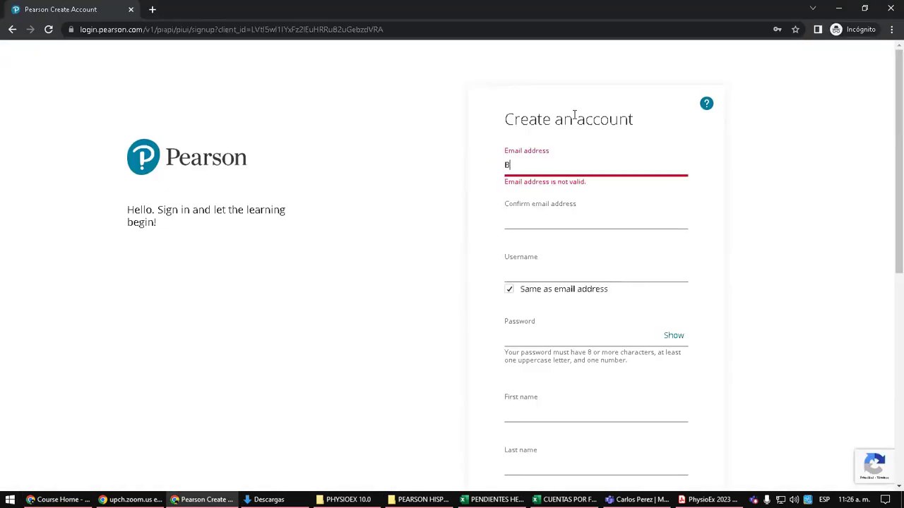
pyautogui.press('BackSpace')
pyautogui.write('biblioteca')
# Check the REUNION UPCH PHYSIOEX meeting in the Outlook calendar, then return to the Zoom webinar.
pyautogui.hotkey('alt', 'Tab')
pyautogui.click(298, 8)
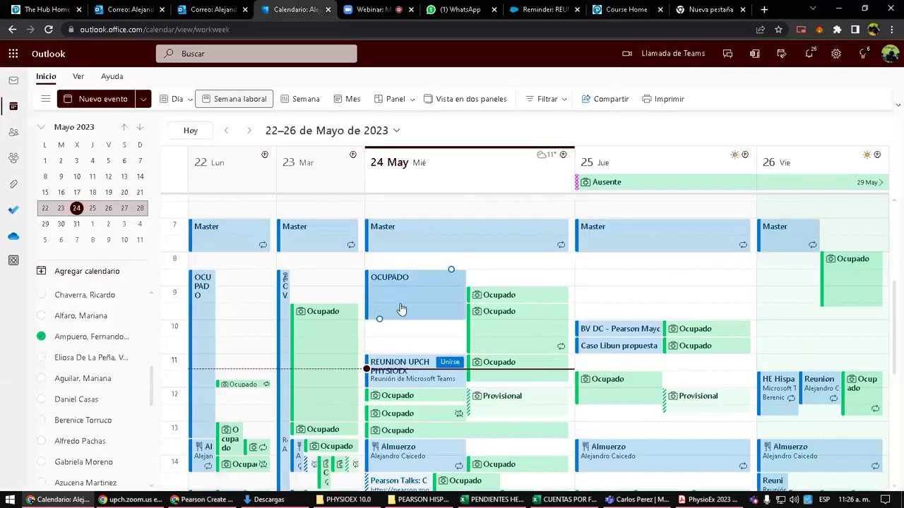
pyautogui.click(404, 382)
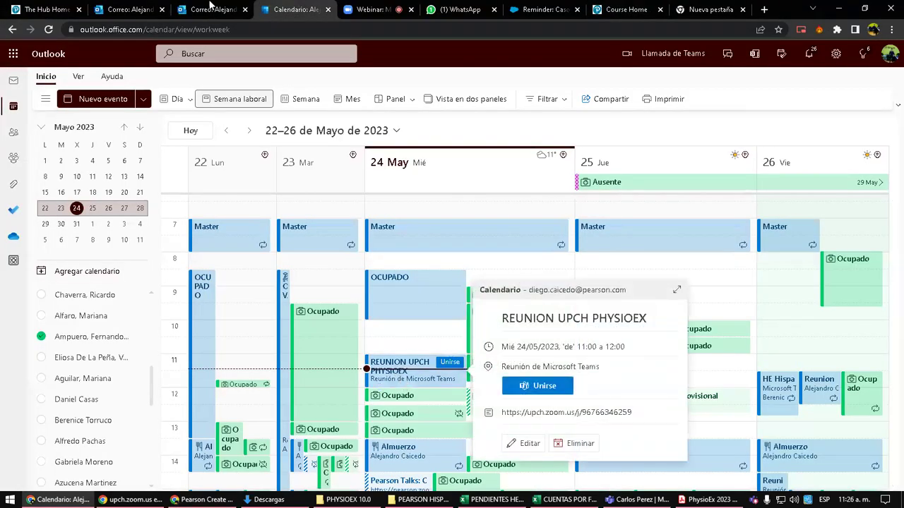
pyautogui.click(379, 7)
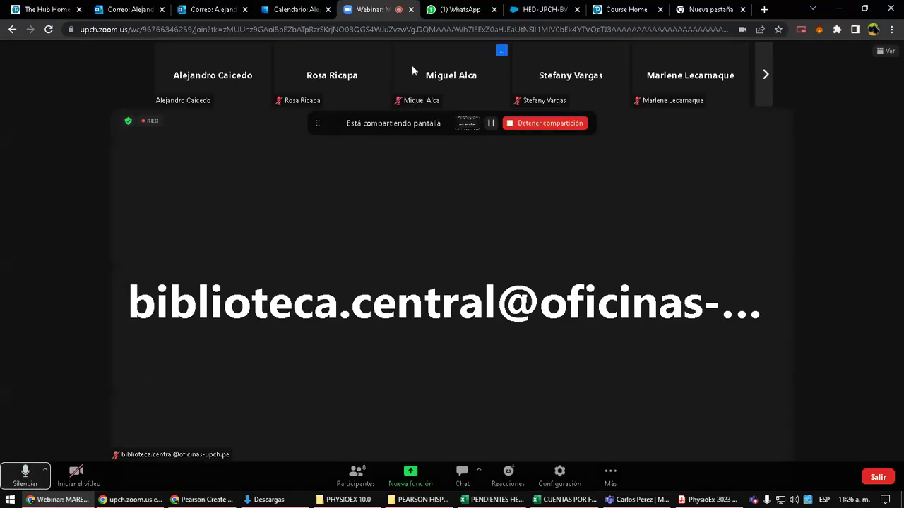
# Page the participant strip right and select the library participant's display name.
pyautogui.click(764, 75)
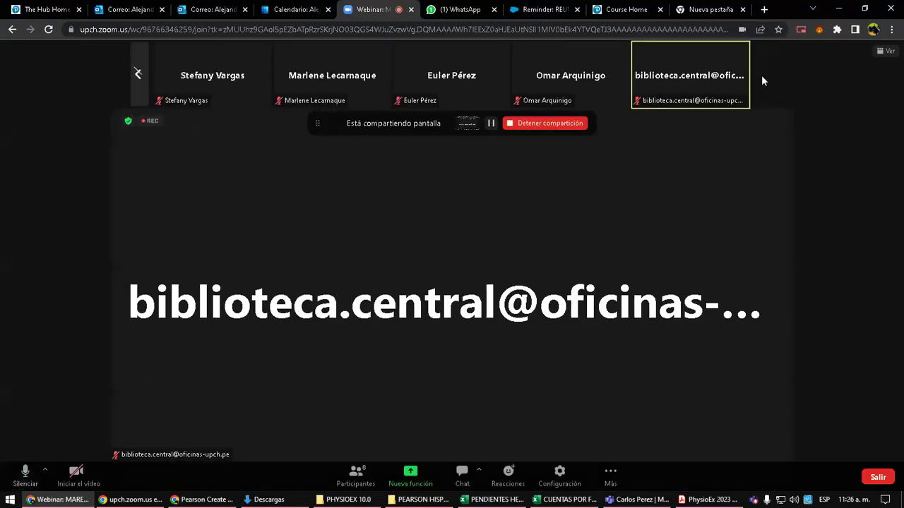
pyautogui.moveTo(663, 102)
pyautogui.moveTo(644, 100); pyautogui.dragTo(726, 102)
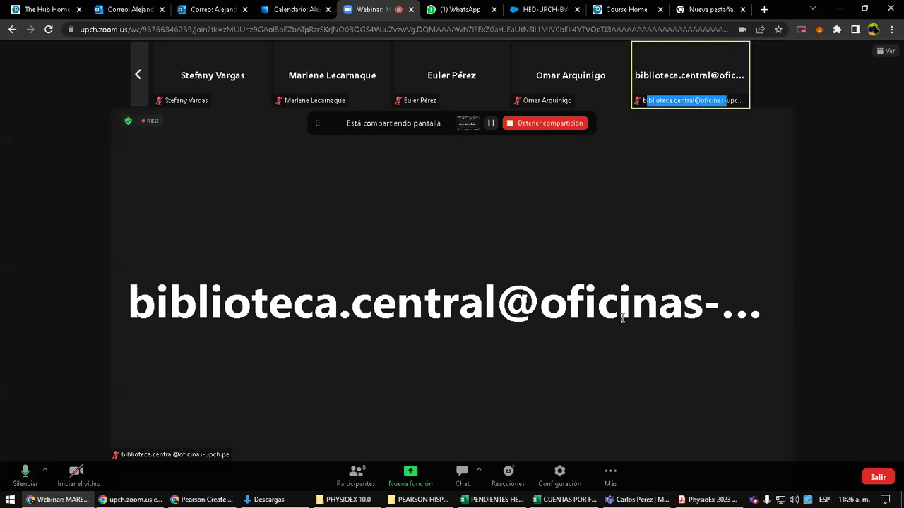
pyautogui.click(720, 104)
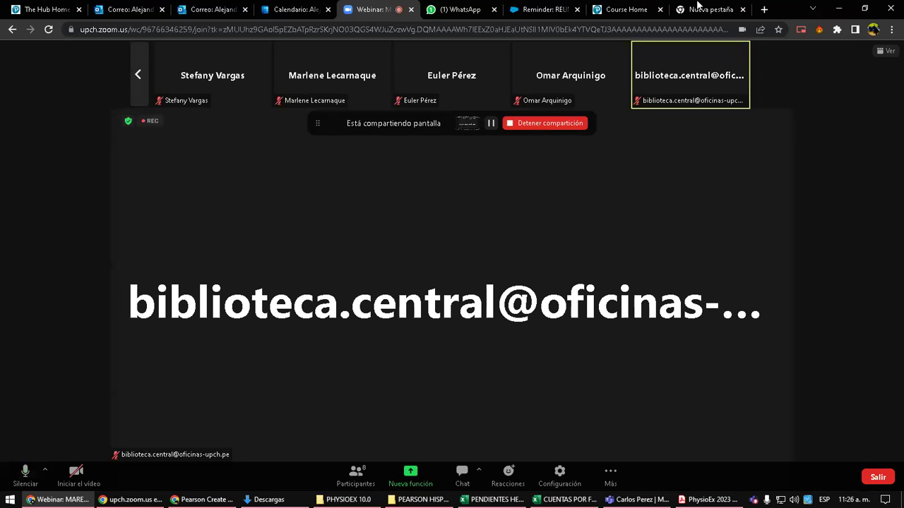
pyautogui.moveTo(645, 101); pyautogui.dragTo(747, 105)
pyautogui.click(648, 99)
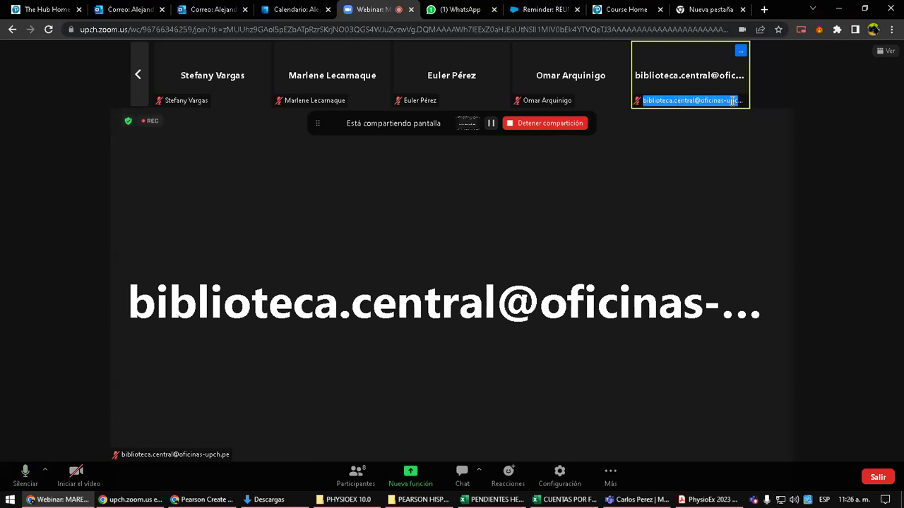
pyautogui.click(660, 299)
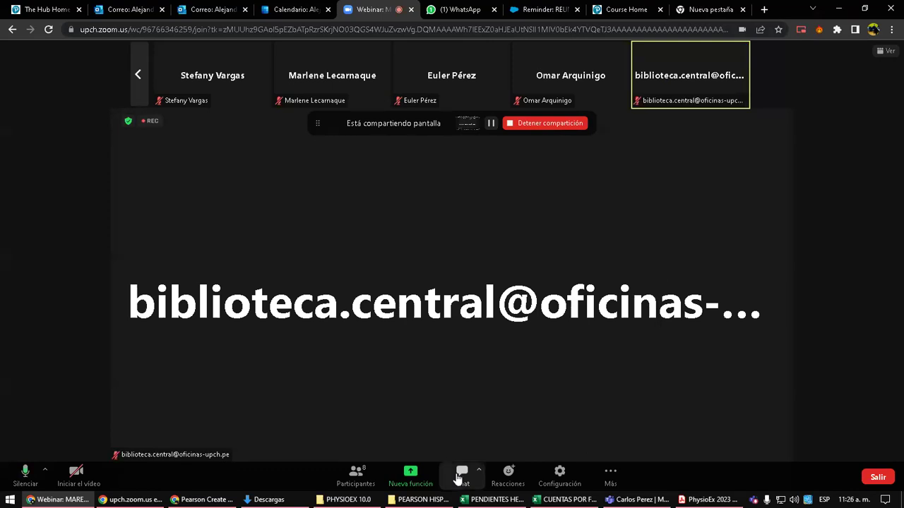
# Open the meeting chat beside the shared screen, close the PhysioEx window, and bring up the Pearson form.
pyautogui.click(461, 474)
pyautogui.click(739, 454)
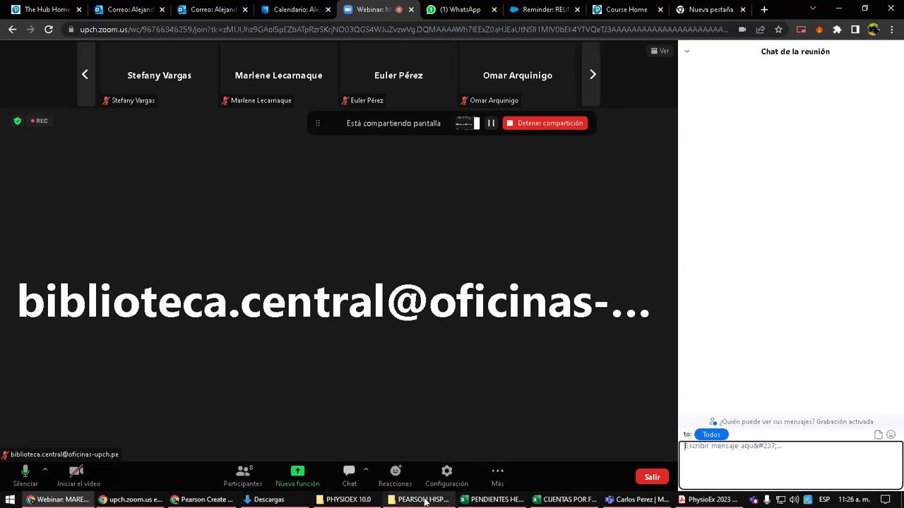
pyautogui.moveTo(730, 501)
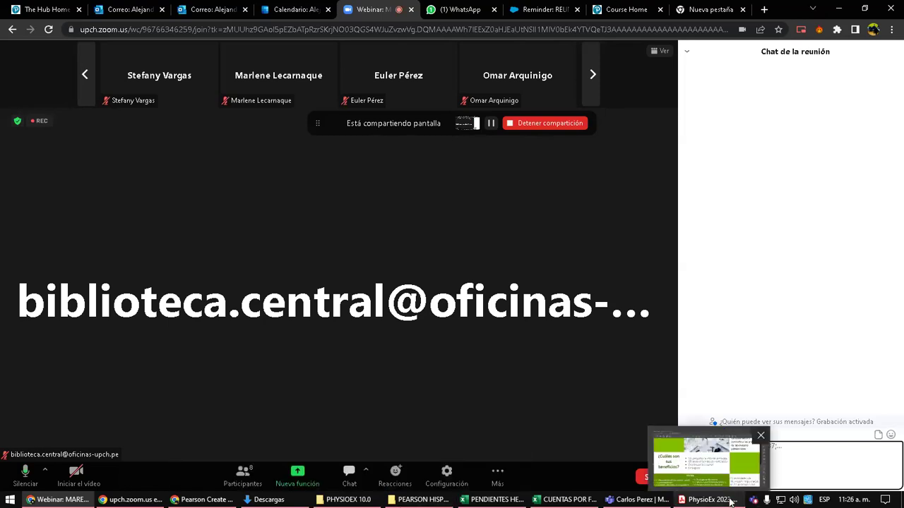
pyautogui.click(760, 437)
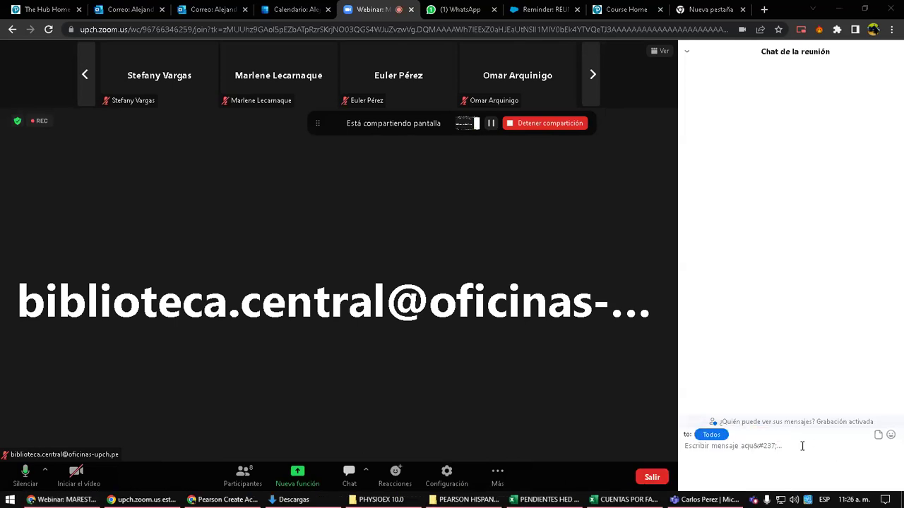
pyautogui.click(230, 500)
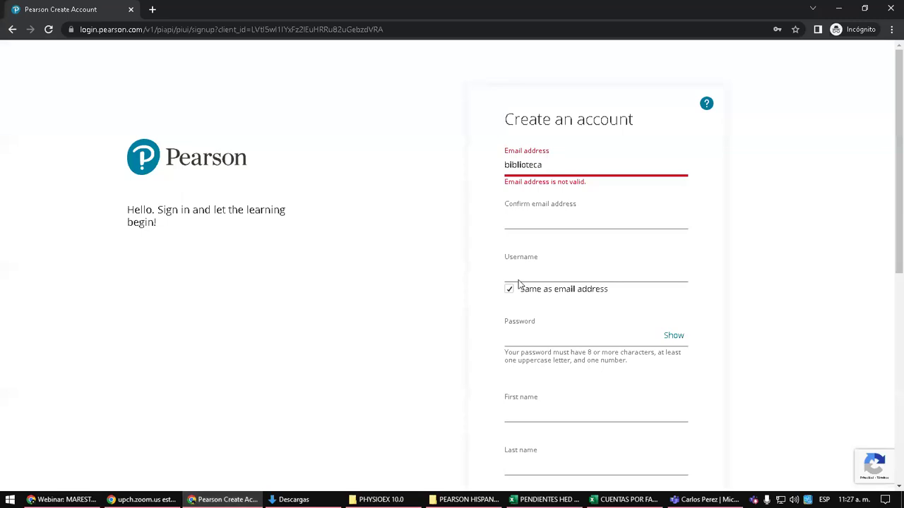
# Close the empty Nueva pestaña tab to show the Course Home course cards.
pyautogui.click(544, 265)
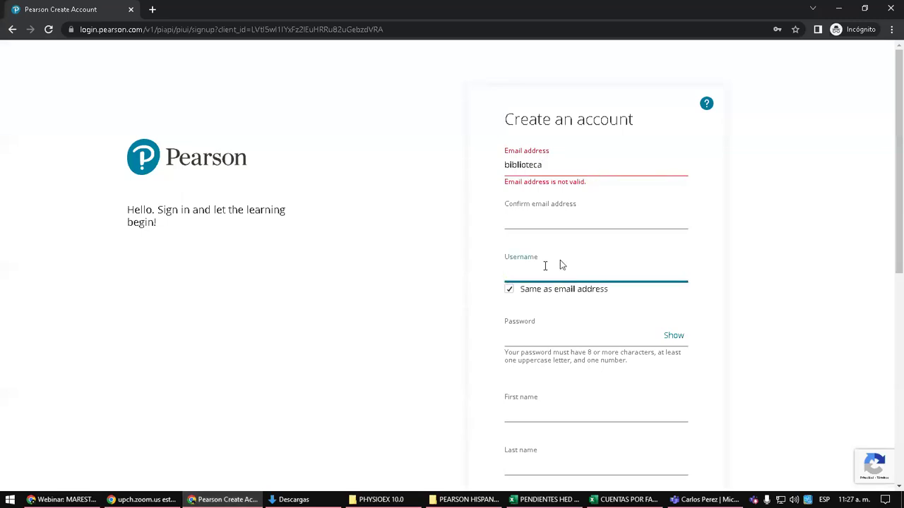
pyautogui.hotkey('alt', 'Tab')
pyautogui.click(771, 296)
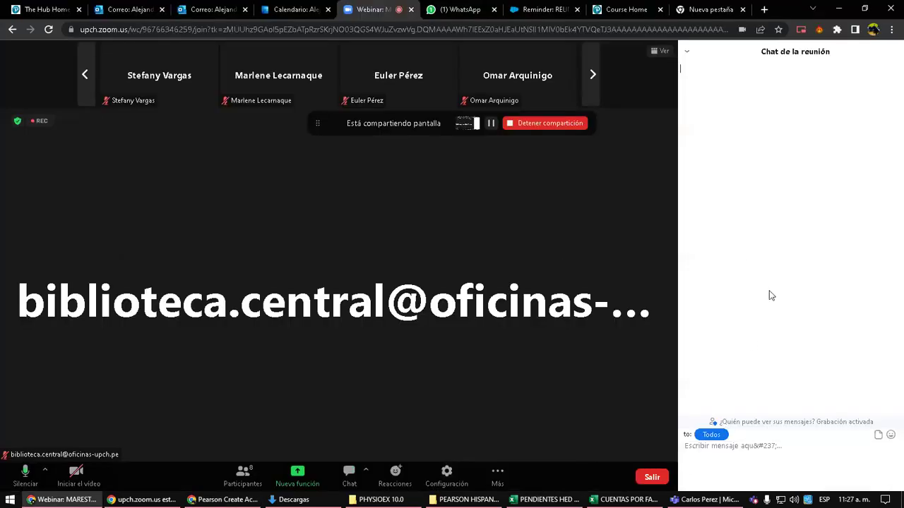
pyautogui.click(708, 7)
pyautogui.click(741, 9)
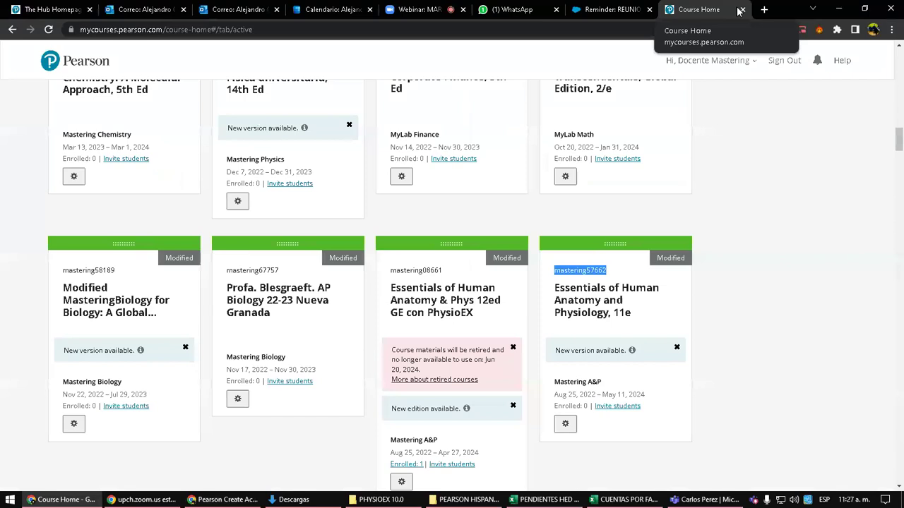
# Switch between the browser windows and minimize the Teams chat window.
pyautogui.click(631, 280)
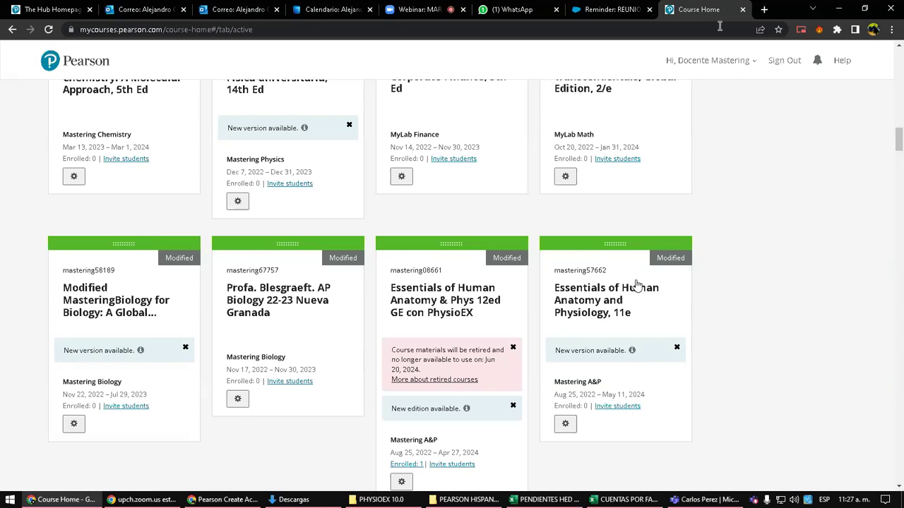
pyautogui.hotkey('alt', 'Tab')
pyautogui.hotkey('alt', 'Tab')
pyautogui.click(698, 500)
pyautogui.click(693, 503)
# Select and copy the library's e-mail address from the Zoom chat, then return to the account form.
pyautogui.click(416, 9)
pyautogui.moveTo(710, 97); pyautogui.dragTo(845, 101)
pyautogui.hotkey('ctrl', 'c')
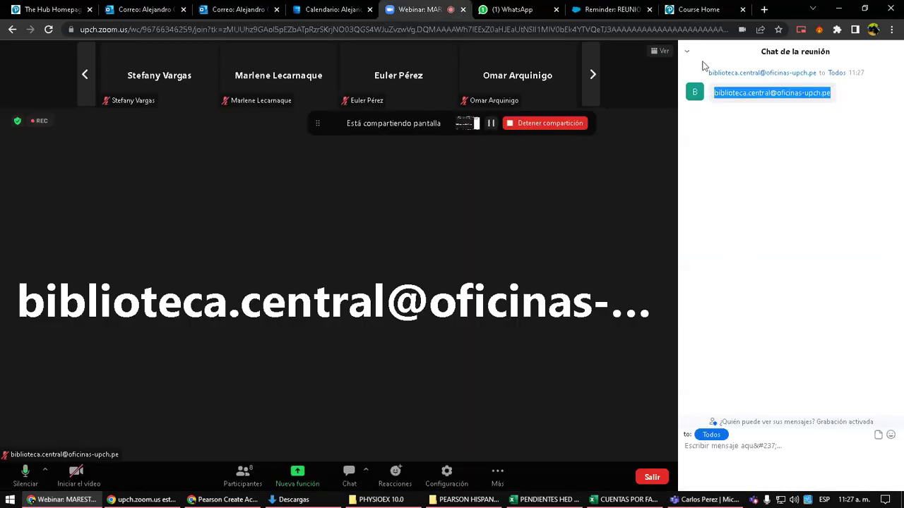
pyautogui.click(693, 7)
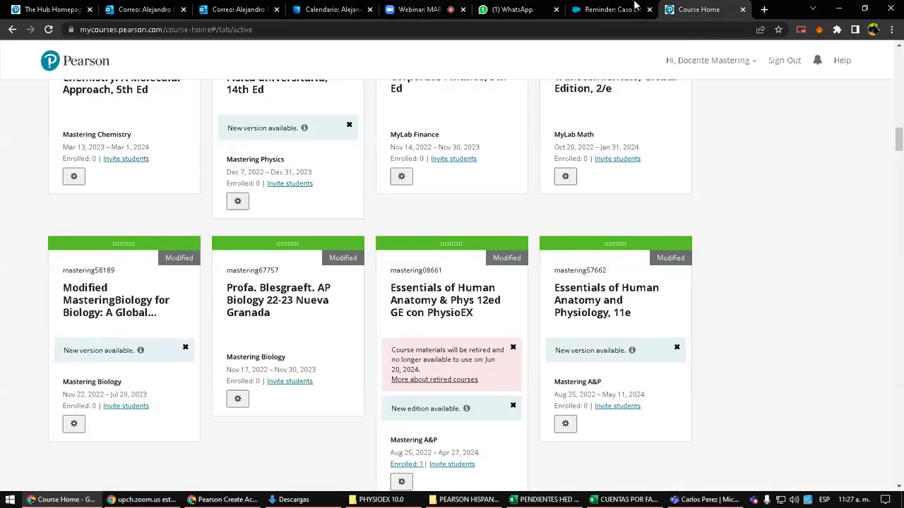
pyautogui.click(217, 500)
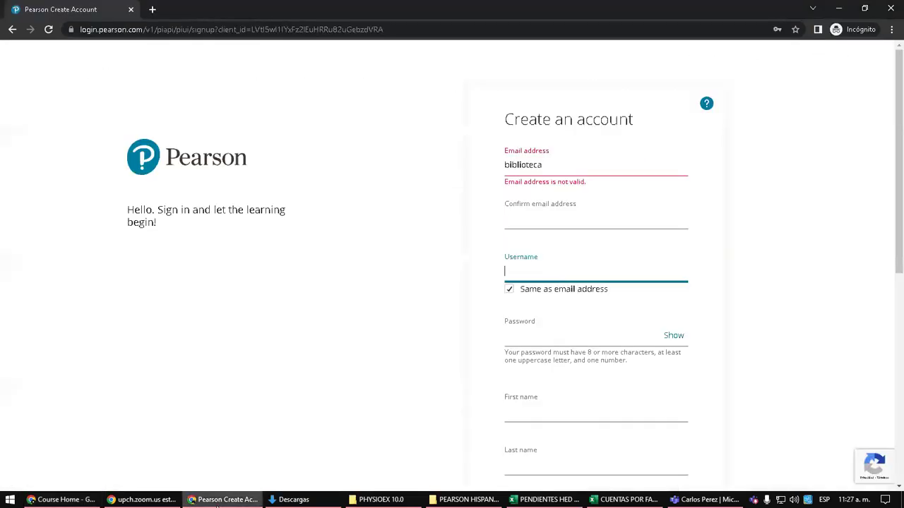
# Replace the partial email entry with the library's full address pasted from the chat.
pyautogui.click(554, 166)
pyautogui.hotkey('ctrl', 'a')
pyautogui.press('BackSpace')
pyautogui.hotkey('ctrl', 'v')
pyautogui.click(510, 214)
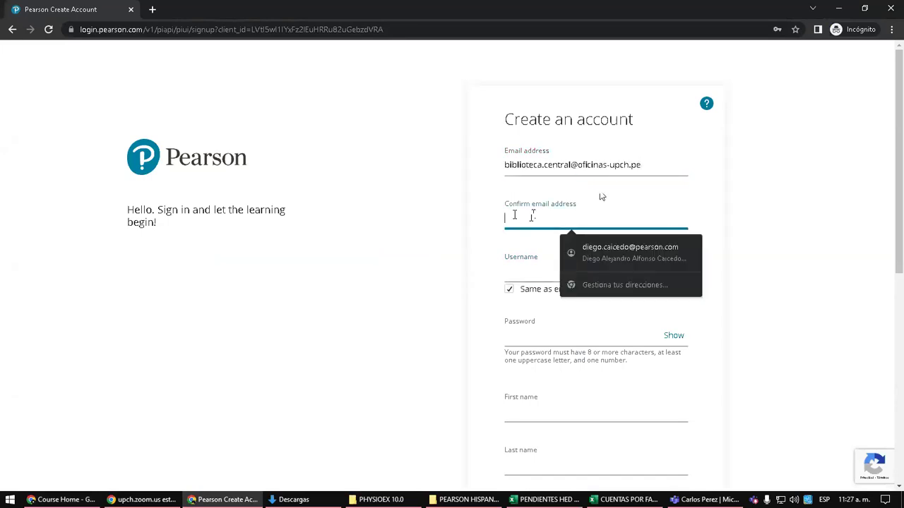
# Type the same library address into Confirm email address so the username auto-fills.
pyautogui.moveTo(642, 164); pyautogui.dragTo(516, 165)
pyautogui.click(614, 165)
pyautogui.hotkey('ctrl', 'a')
pyautogui.click(526, 215)
pyautogui.click(578, 210)
pyautogui.click(578, 210)
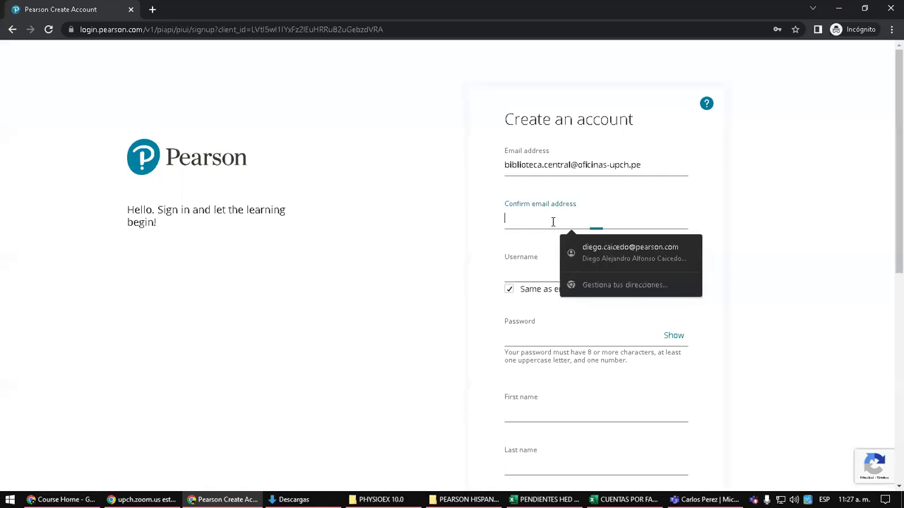
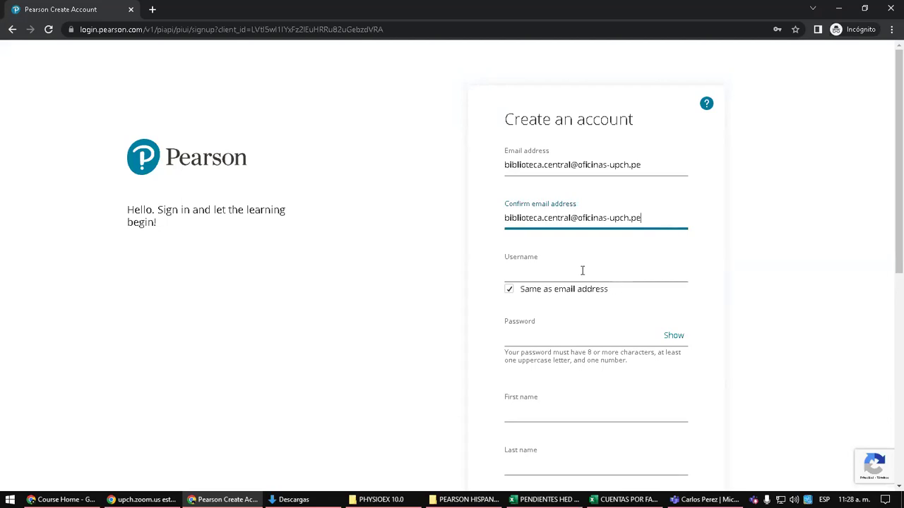
pyautogui.click(583, 270)
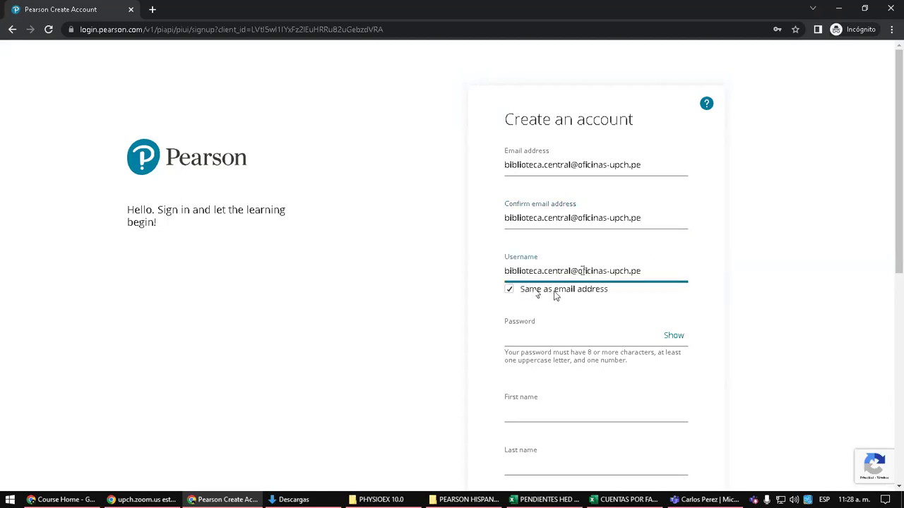
pyautogui.scroll(-1, 616, 296)
pyautogui.click(587, 279)
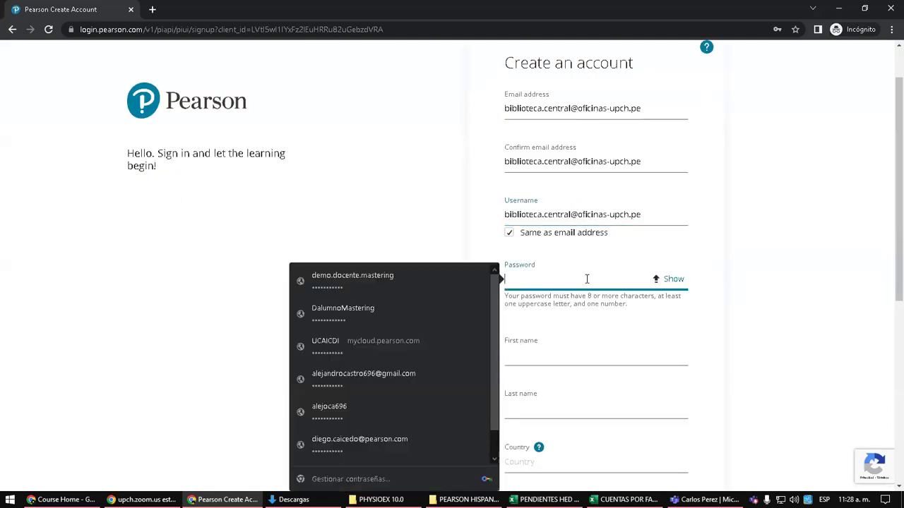
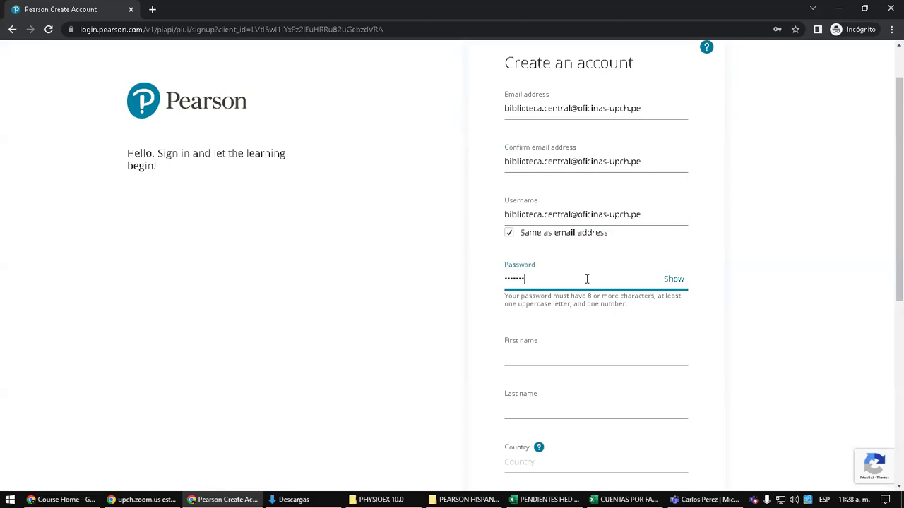
# Enter the account password and reveal it with Show to check it.
pyautogui.click(545, 358)
pyautogui.click(673, 280)
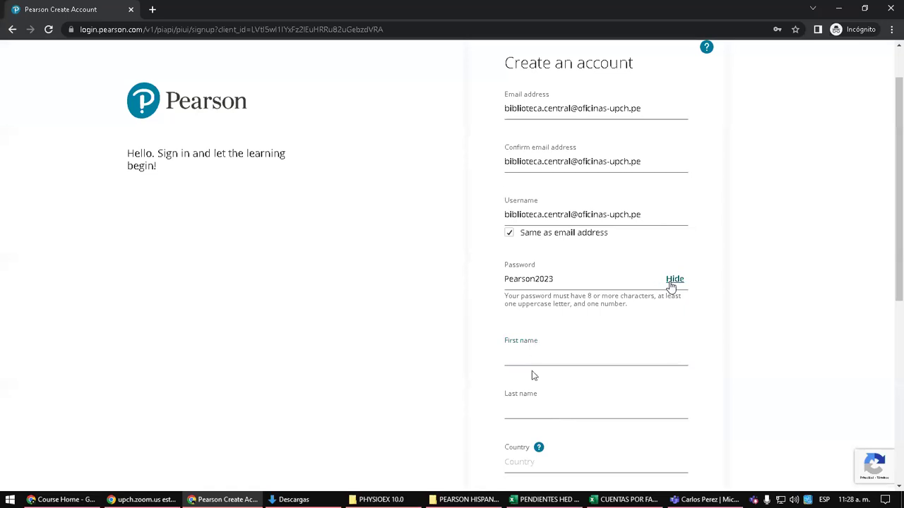
# Fill in the first name and last name fields, correcting the first name's capitalization.
pyautogui.click(545, 356)
pyautogui.write('Phy')
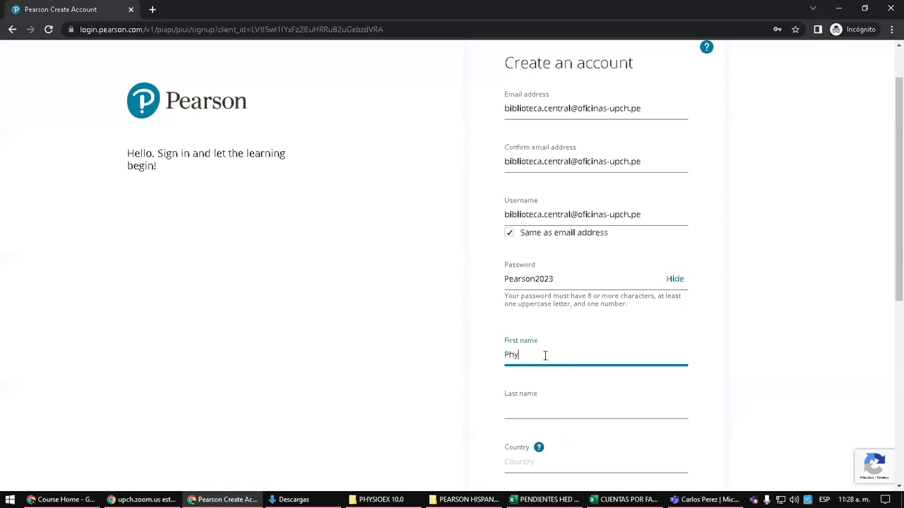
pyautogui.write('sioex')
pyautogui.press('Left')
pyautogui.press('Left')
pyautogui.press('Left')
pyautogui.press('Left')
pyautogui.press('Left')
pyautogui.press('Left')
pyautogui.press('Left')
pyautogui.press('BackSpace')
pyautogui.write('P')
pyautogui.click(538, 408)
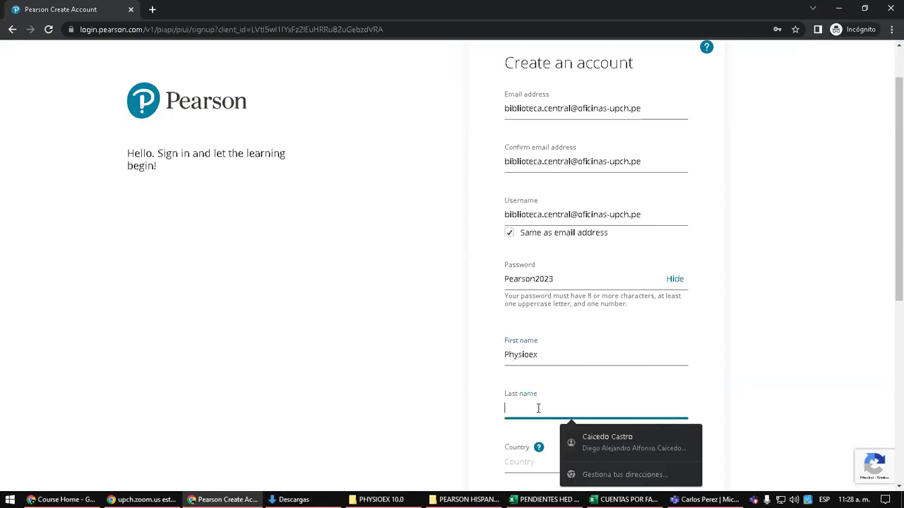
pyautogui.write('Upch')
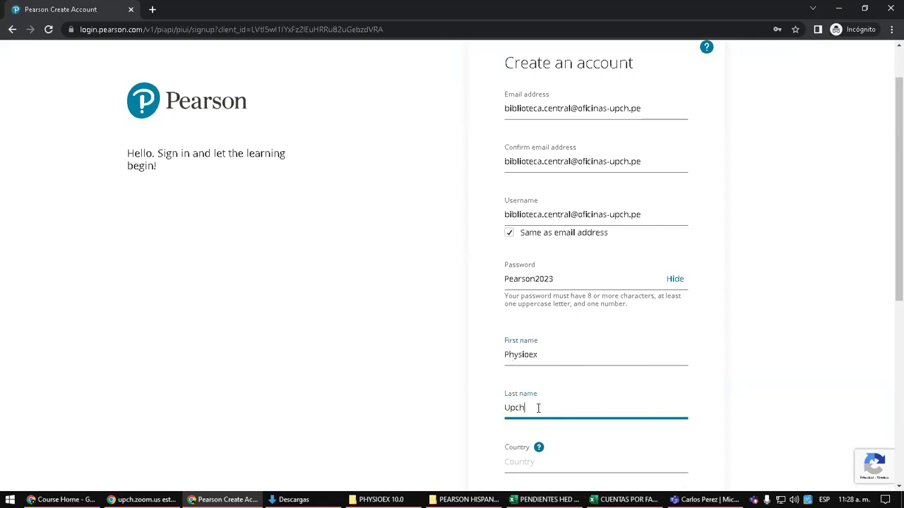
# Set the country to Peru (Perú) by typing 'per' and picking it from the list.
pyautogui.scroll(-1, 549, 445)
pyautogui.click(550, 406)
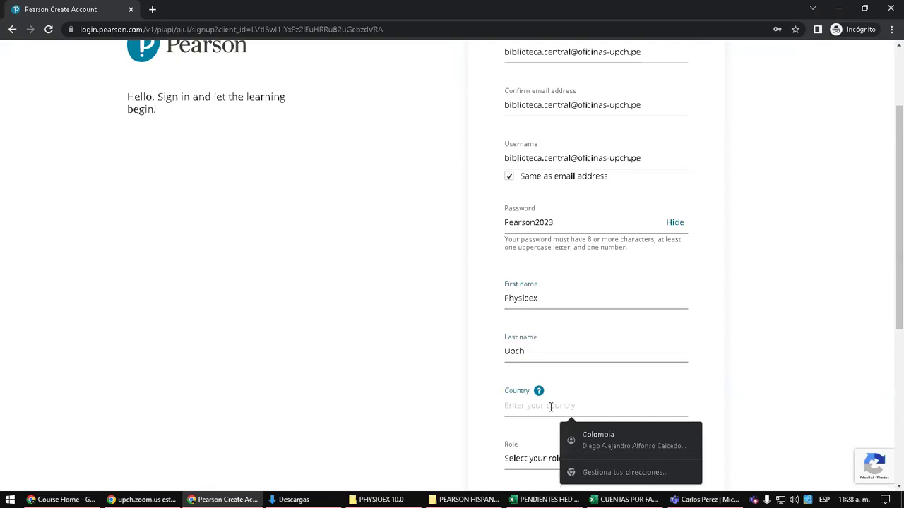
pyautogui.write('per')
pyautogui.click(570, 431)
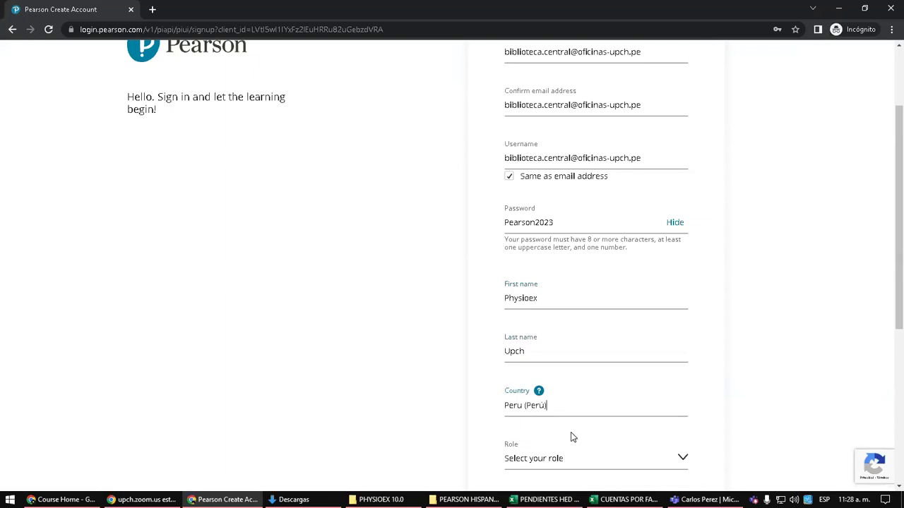
pyautogui.scroll(-2, 571, 438)
pyautogui.click(535, 346)
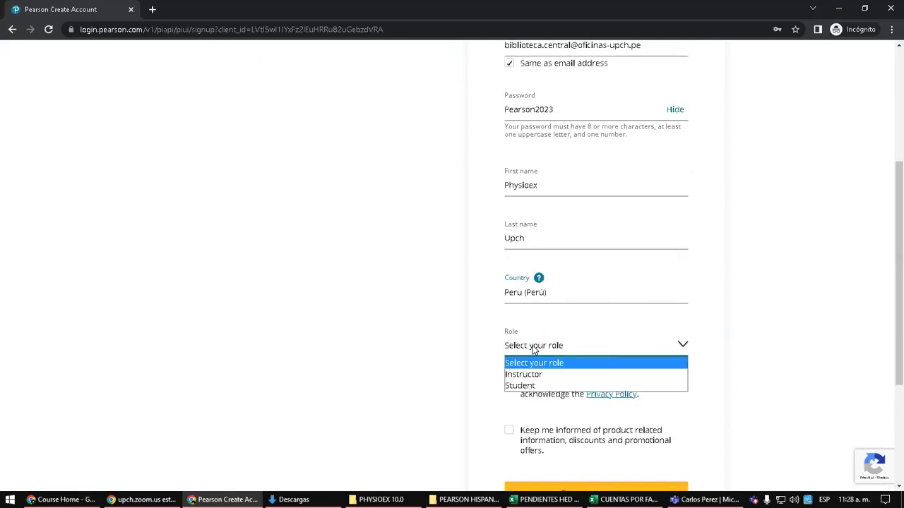
# Choose Student as the role, enter a birth date, and accept the Terms of Use.
pyautogui.click(549, 385)
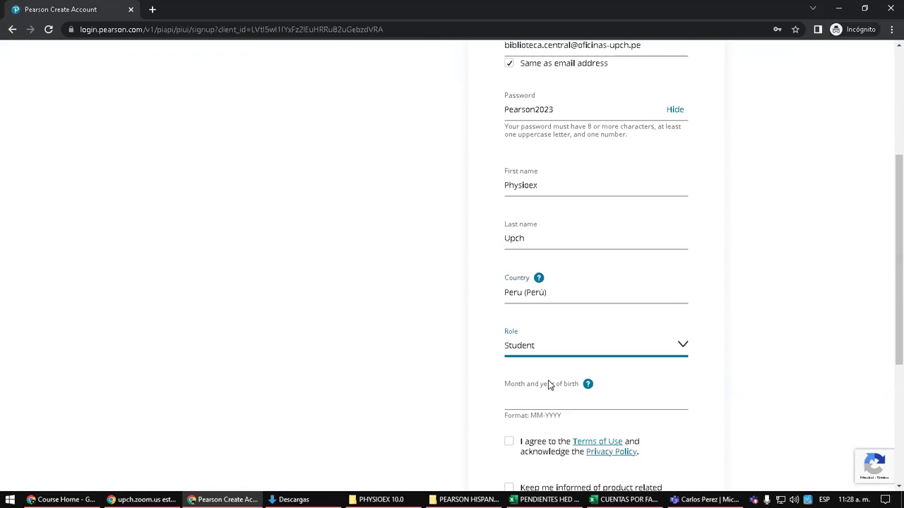
pyautogui.scroll(-1, 536, 360)
pyautogui.click(536, 343)
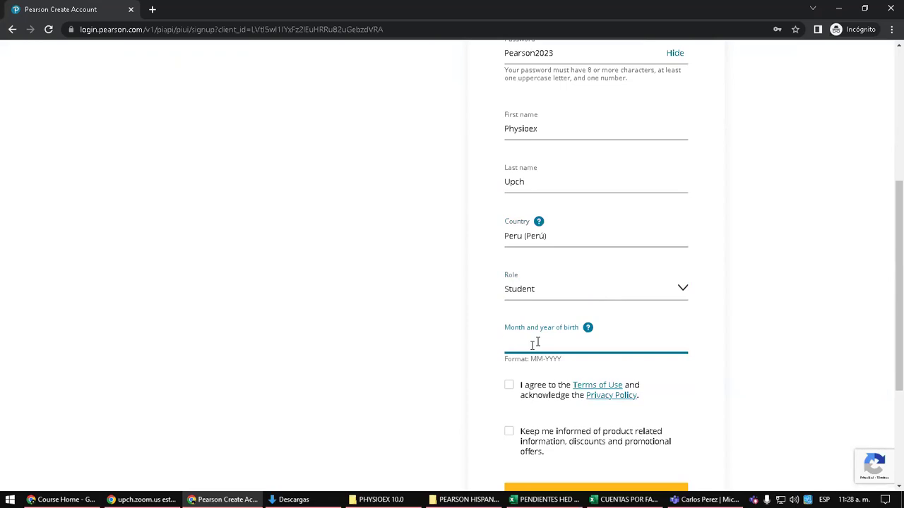
pyautogui.write('051980')
pyautogui.click(508, 385)
# Correct the month and year of birth to 05-2022, leaving promotional updates unchecked.
pyautogui.scroll(-1, 508, 386)
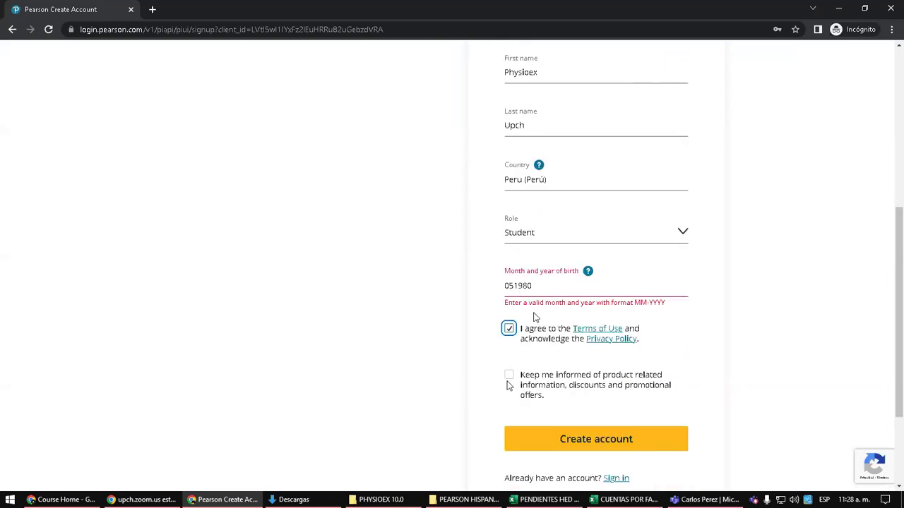
pyautogui.click(517, 286)
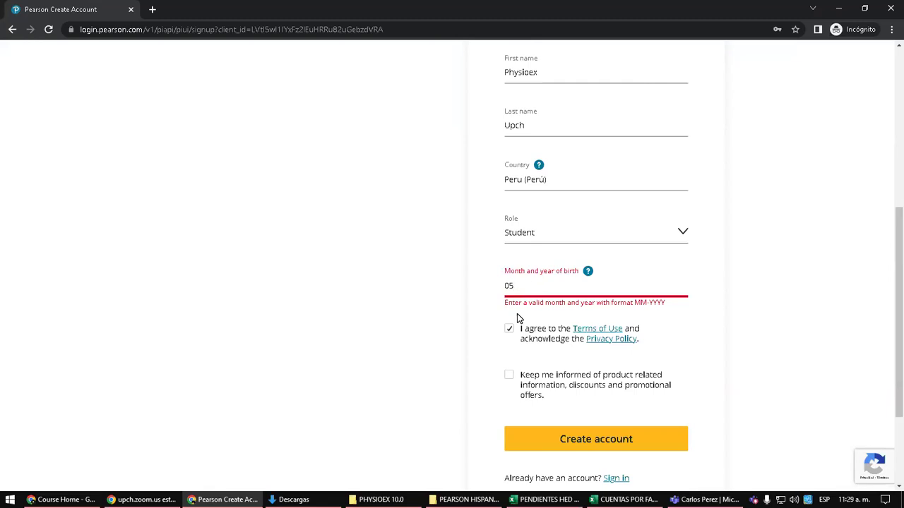
pyautogui.write('80')
pyautogui.click(509, 375)
pyautogui.click(508, 375)
pyautogui.click(533, 288)
pyautogui.press('BackSpace')
pyautogui.press('BackSpace')
pyautogui.press('BackSpace')
pyautogui.press('BackSpace')
pyautogui.press('BackSpace')
pyautogui.write('5/80')
pyautogui.moveTo(534, 290); pyautogui.dragTo(466, 295)
pyautogui.press('BackSpace')
pyautogui.write('05-2022')
pyautogui.click(676, 361)
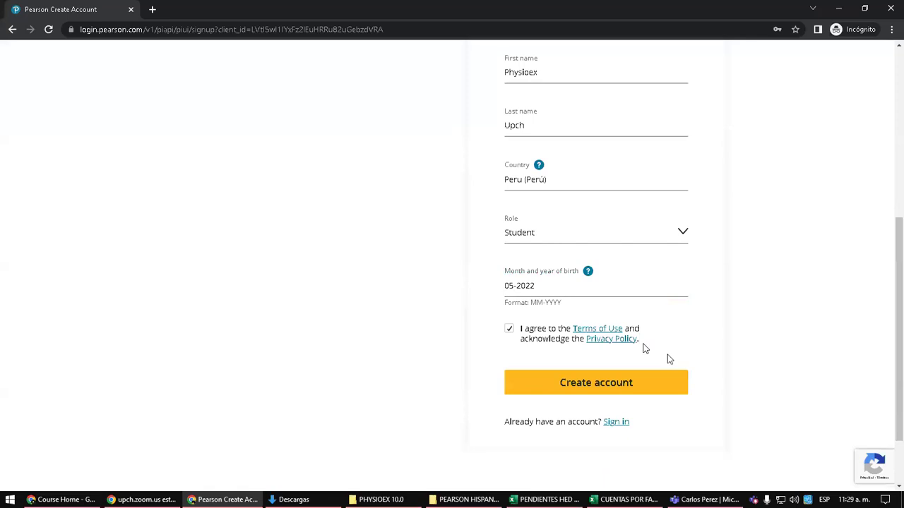
# Scroll down and submit the form with Create account.
pyautogui.scroll(-1, 503, 314)
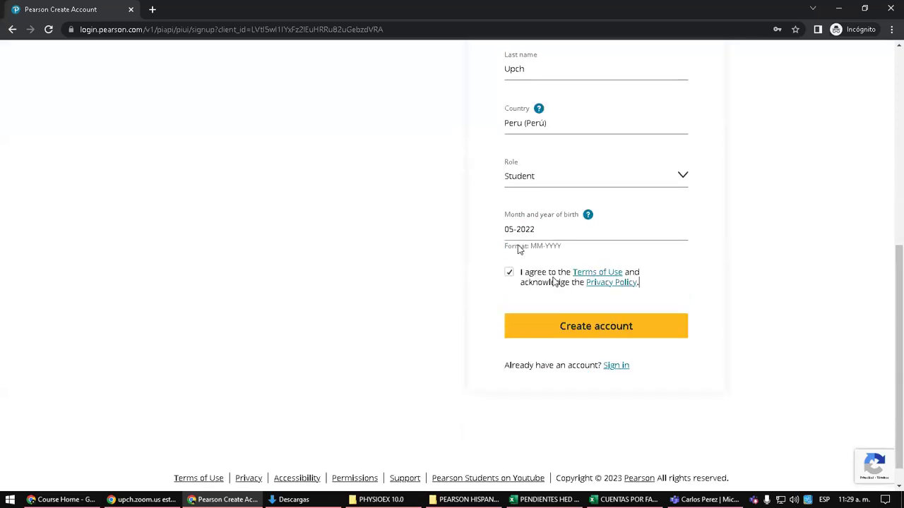
pyautogui.click(627, 317)
pyautogui.scroll(-6, 615, 380)
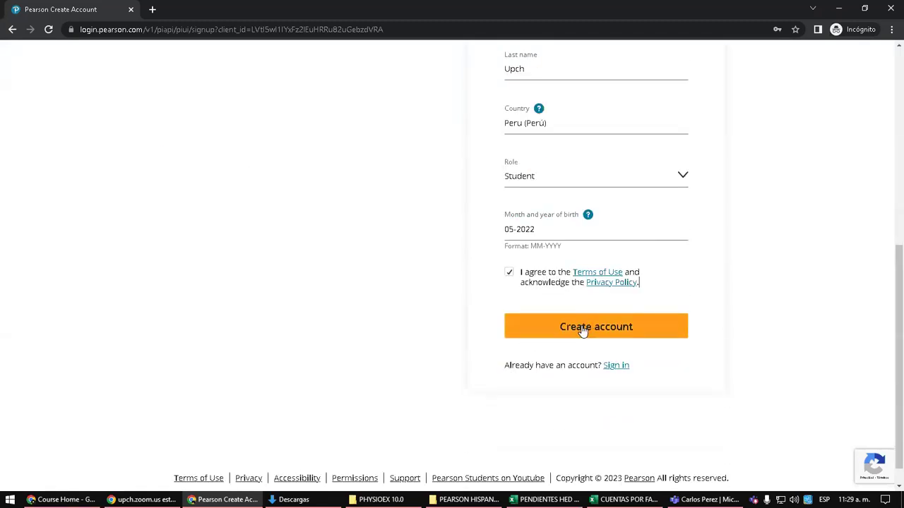
pyautogui.click(582, 329)
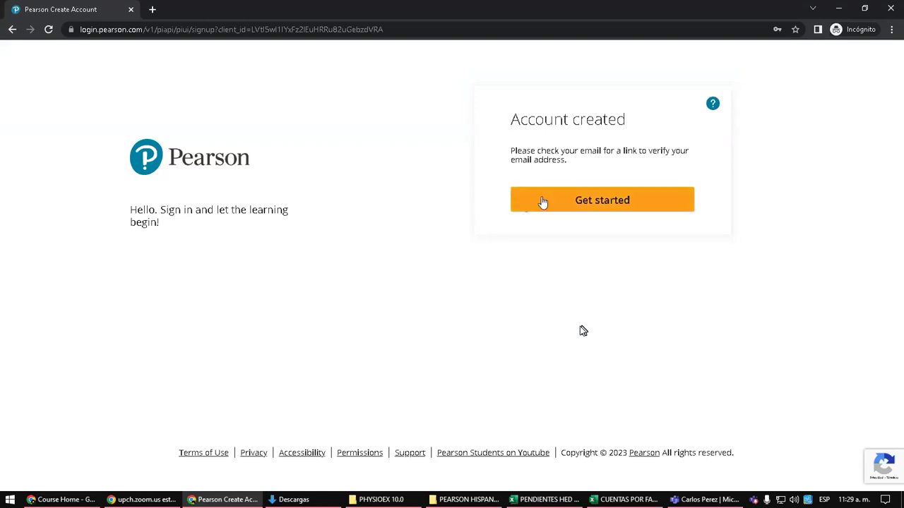
# Continue past the Account created page with Get started to reach the payment options.
pyautogui.click(542, 203)
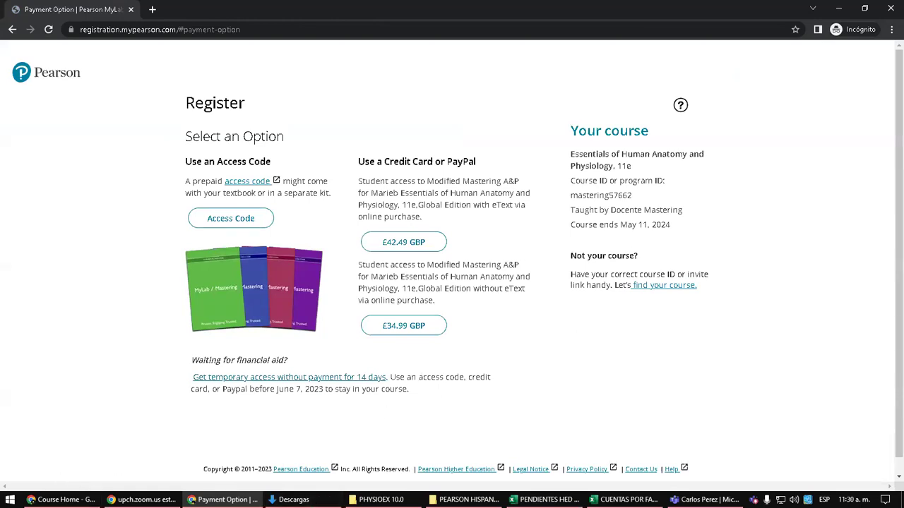
# Switch back to the Zoom webinar tab in the other browser window and mute with Silenciar.
pyautogui.moveTo(90, 499)
pyautogui.click(60, 448)
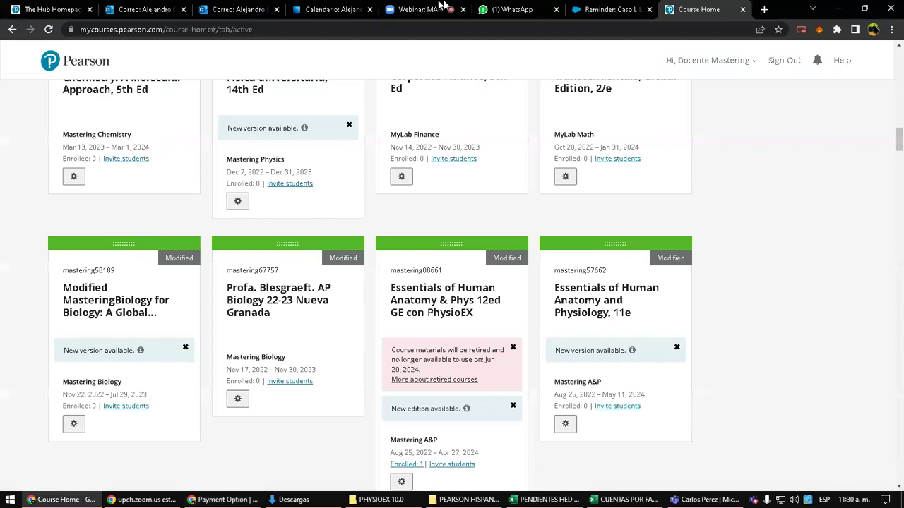
pyautogui.click(421, 9)
pyautogui.click(747, 277)
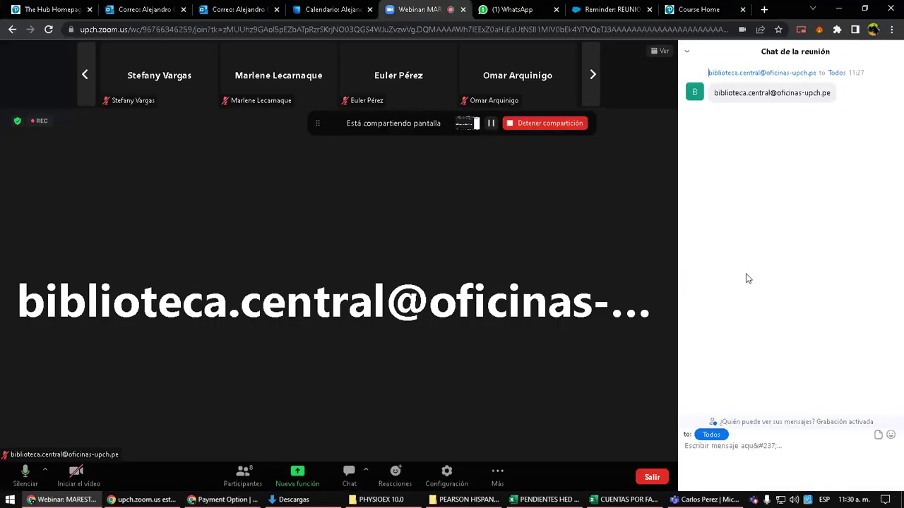
pyautogui.click(24, 474)
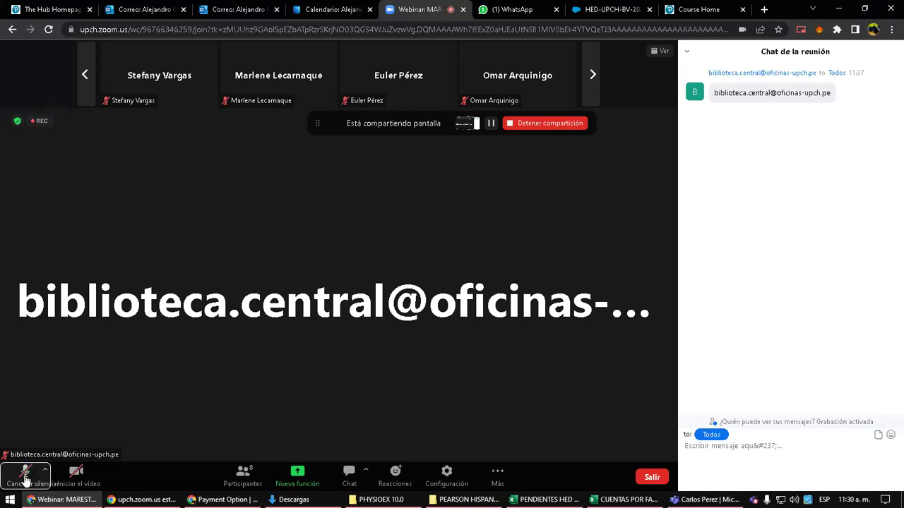
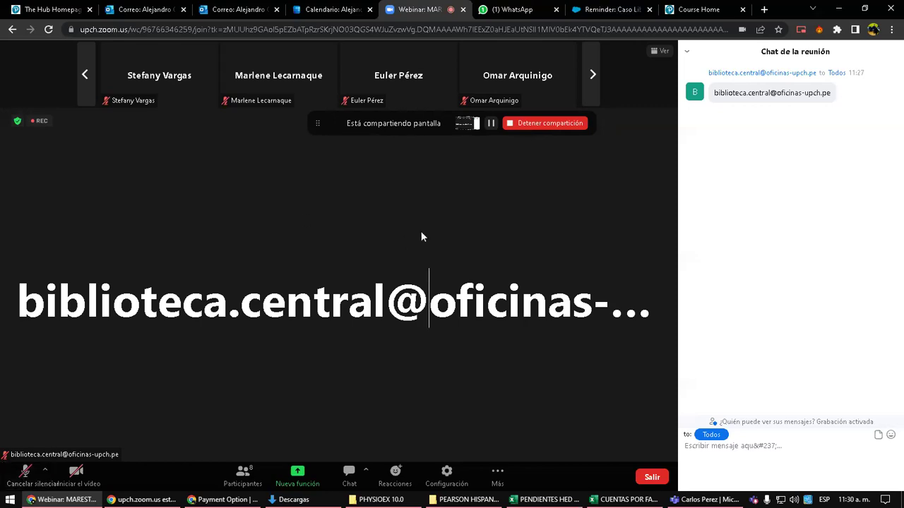
# Cycle through WhatsApp, Teams and the Pearson payment window, ending back in the Zoom webinar.
pyautogui.click(519, 7)
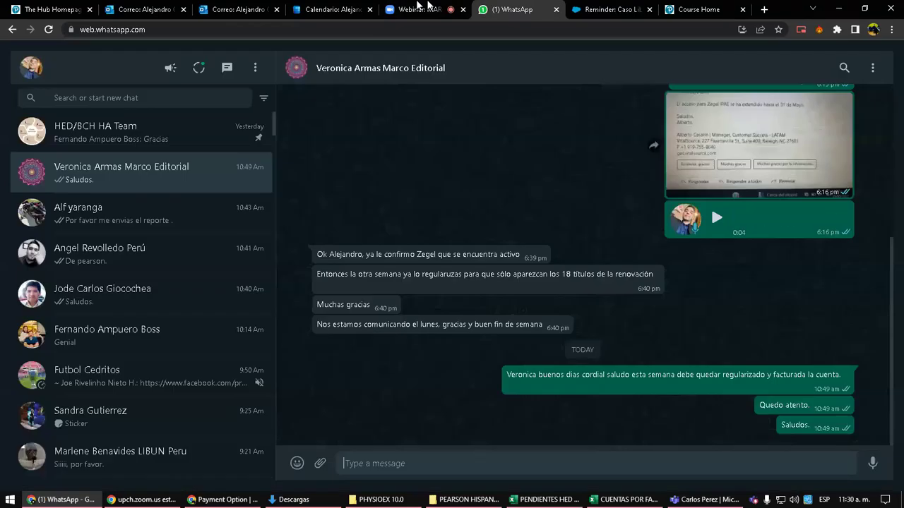
pyautogui.click(417, 6)
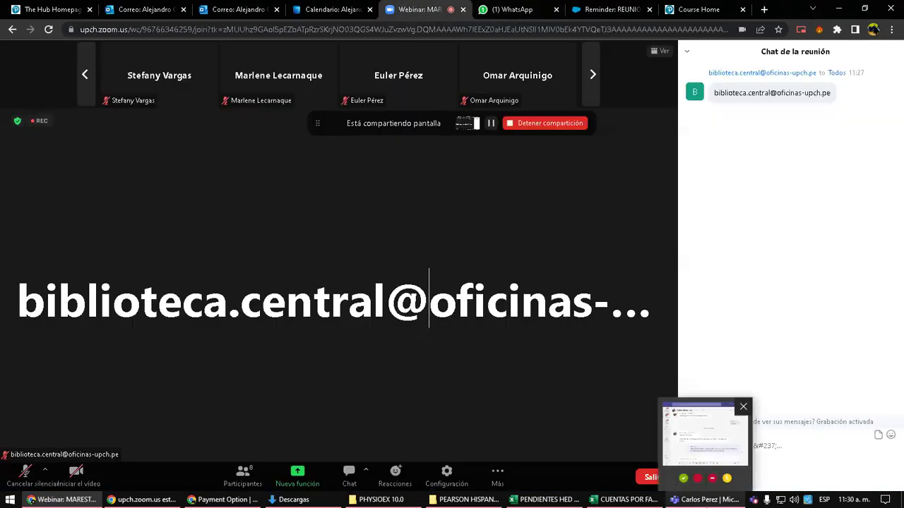
pyautogui.click(706, 499)
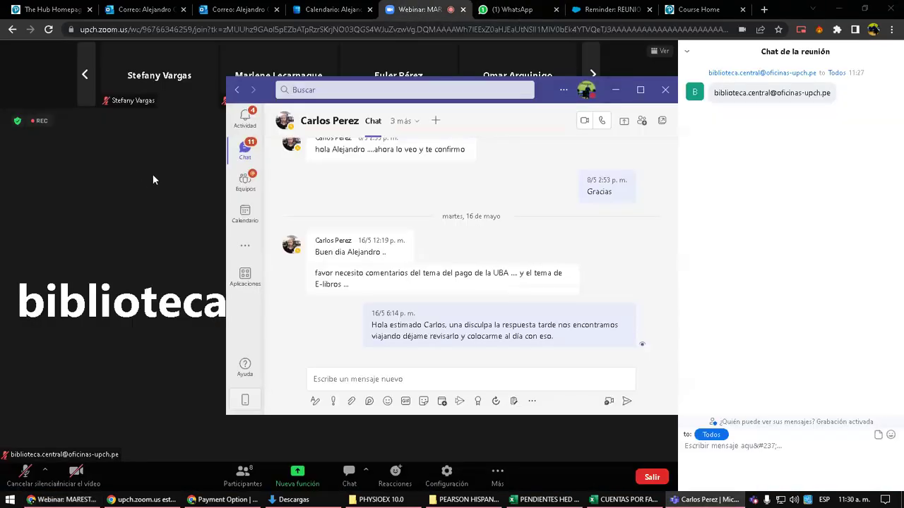
pyautogui.click(128, 221)
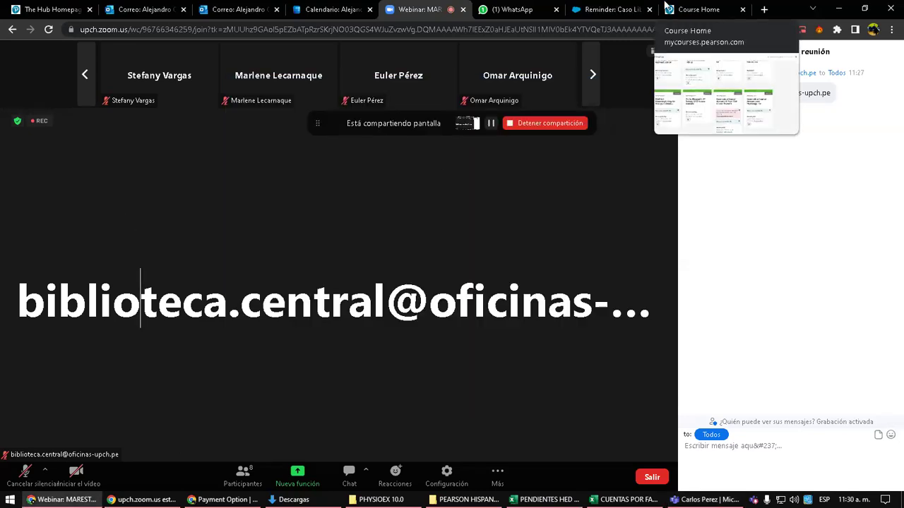
pyautogui.moveTo(142, 499)
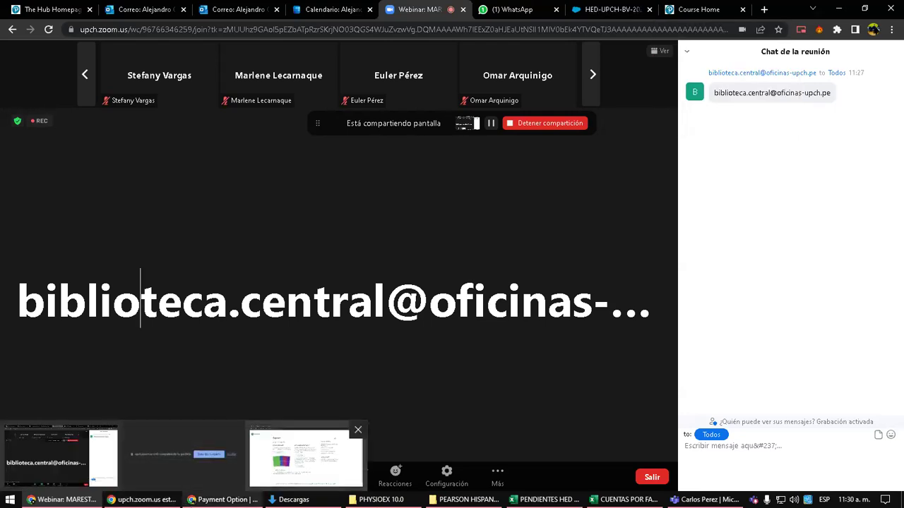
pyautogui.click(266, 479)
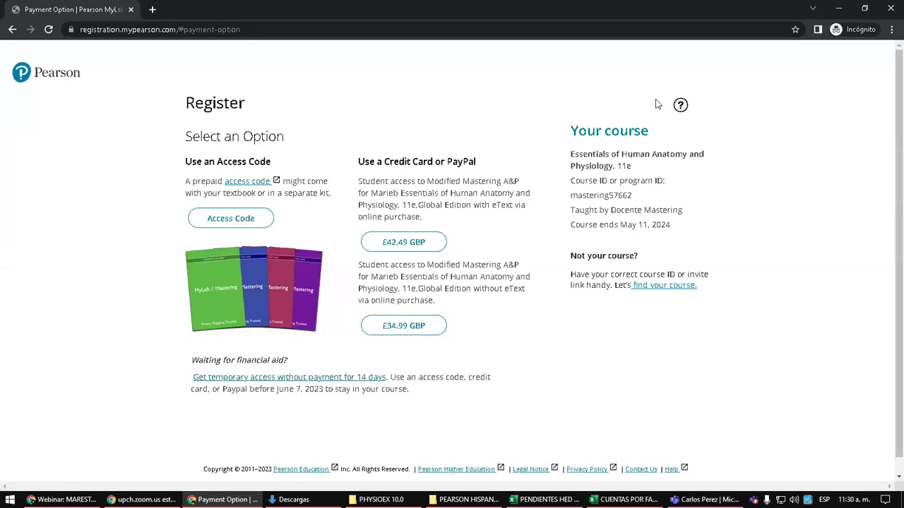
pyautogui.click(62, 500)
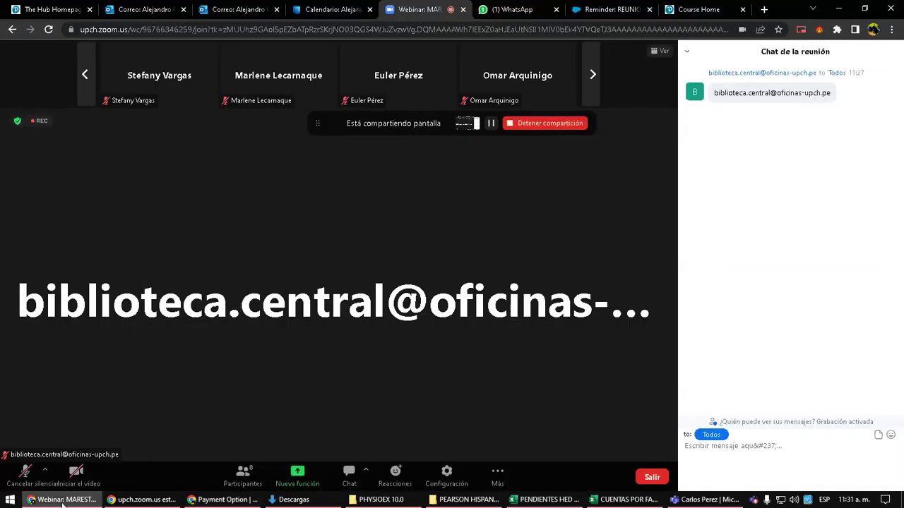
# Toggle the Zoom microphone until it stays unmuted, then bring up the assigned access-codes email.
pyautogui.click(25, 473)
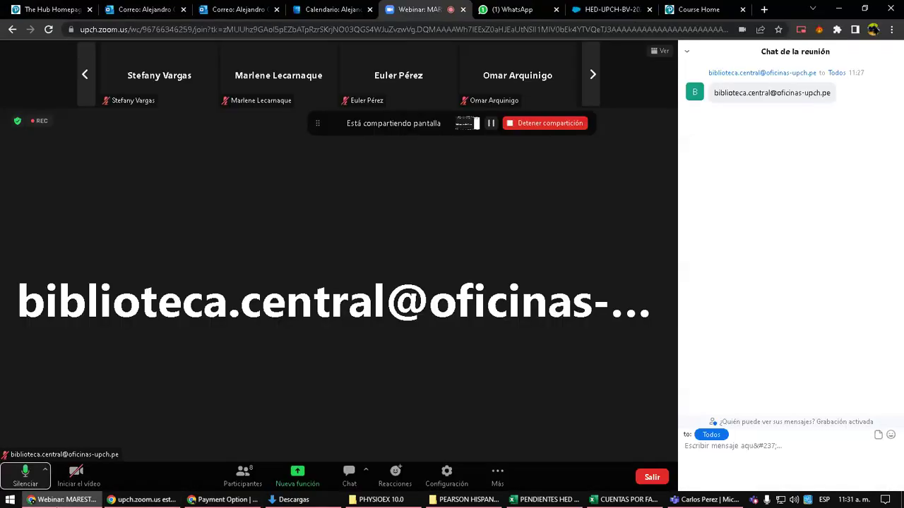
pyautogui.hotkey('alt', 'Tab')
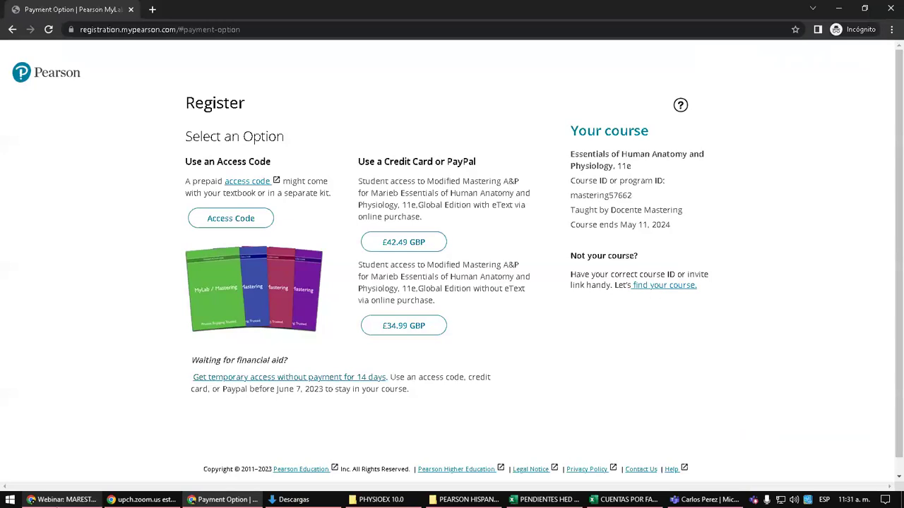
pyautogui.hotkey('alt', 'Tab')
pyautogui.click(28, 483)
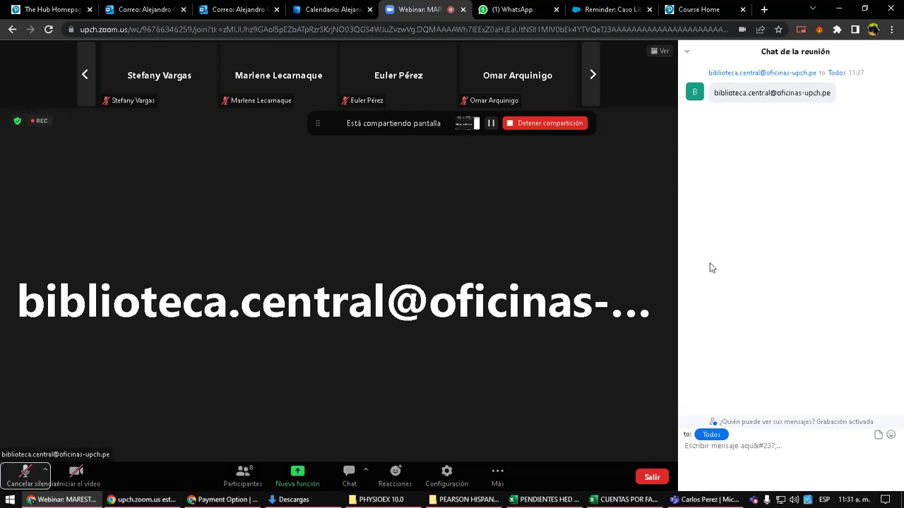
pyautogui.click(29, 480)
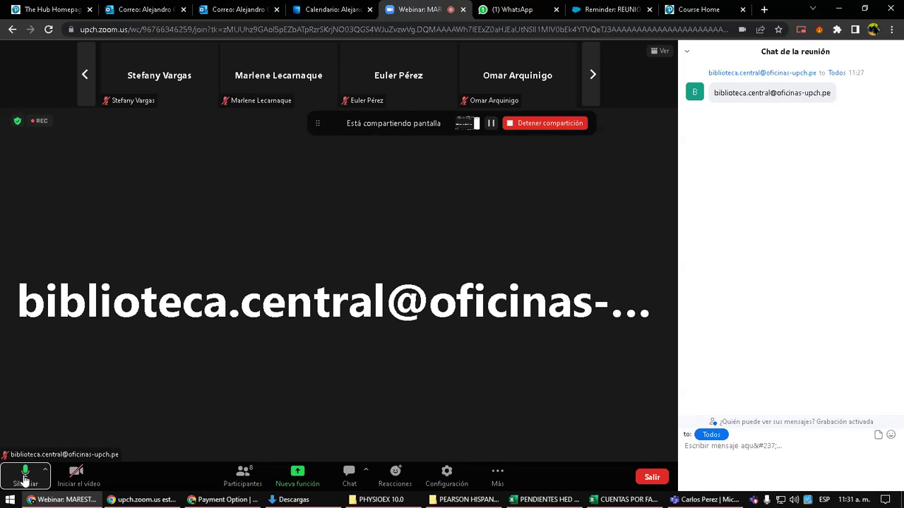
pyautogui.click(25, 474)
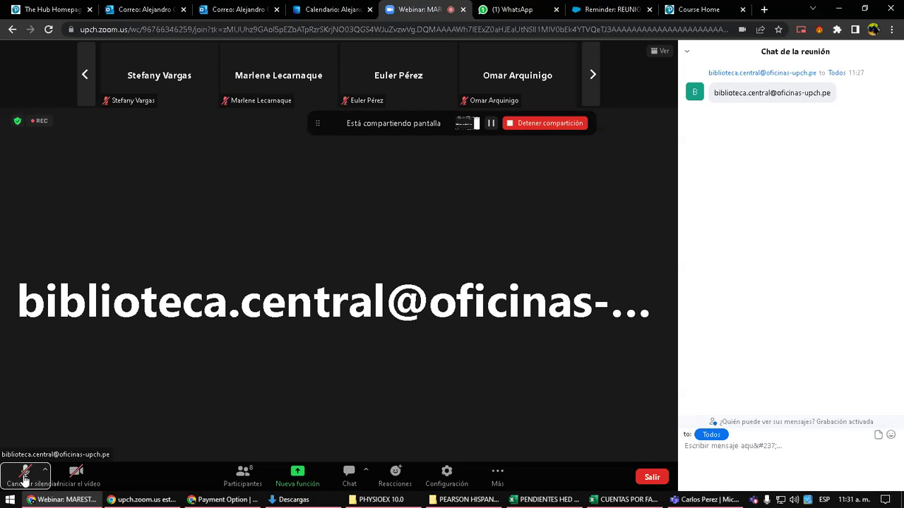
pyautogui.click(25, 474)
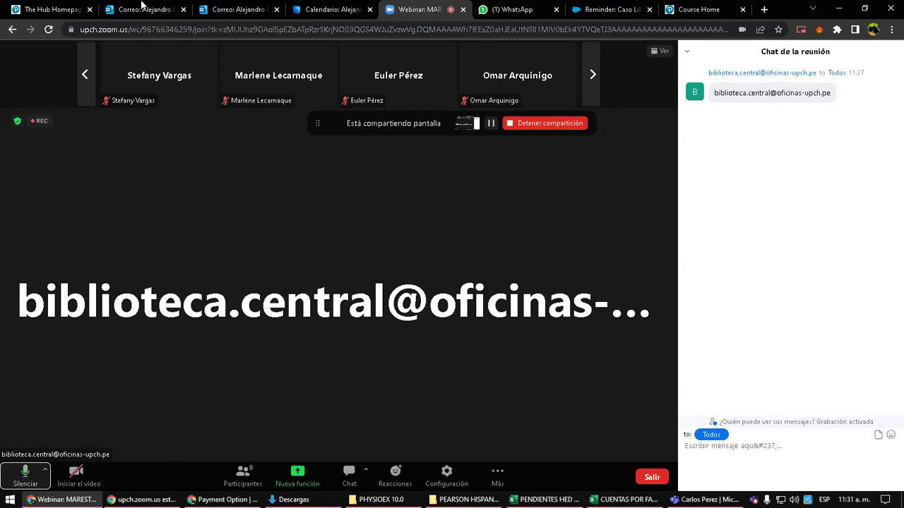
pyautogui.click(142, 5)
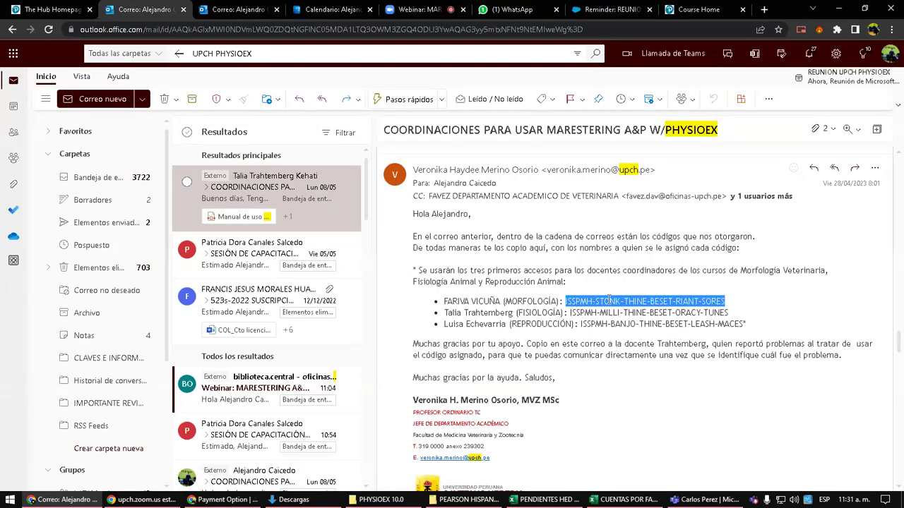
# Paste the copied access code into the Zoom meeting chat and send it to everyone.
pyautogui.hotkey('ctrl', '5')
pyautogui.click(710, 458)
pyautogui.press('Return')
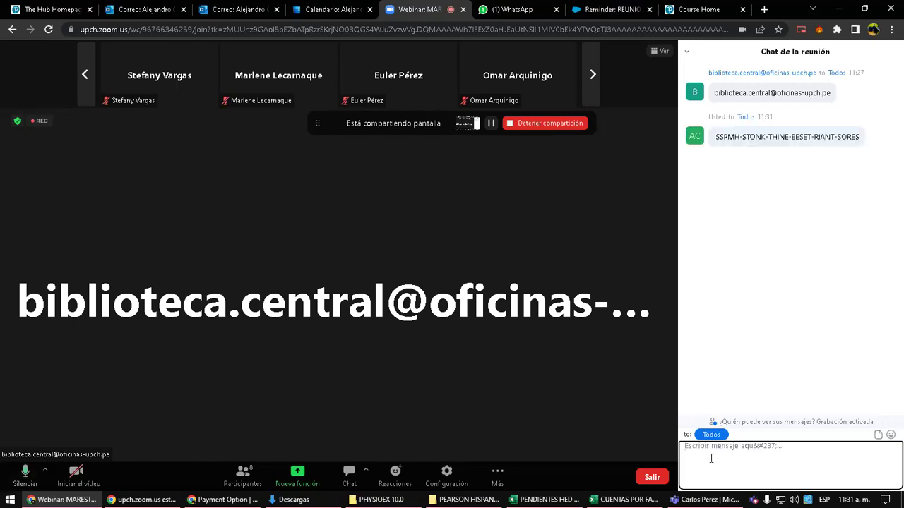
# Mute and unmute the mic, then bring the Pearson payment options window forward.
pyautogui.click(17, 479)
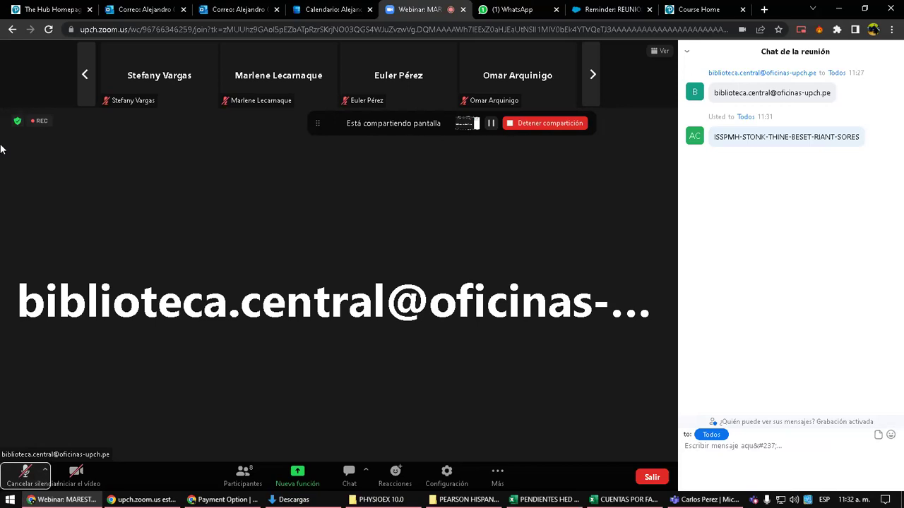
pyautogui.click(26, 480)
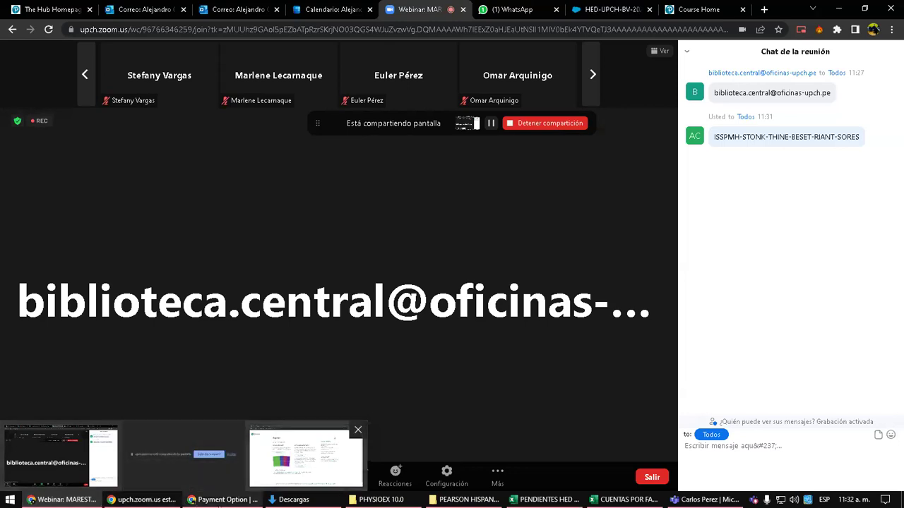
pyautogui.click(222, 499)
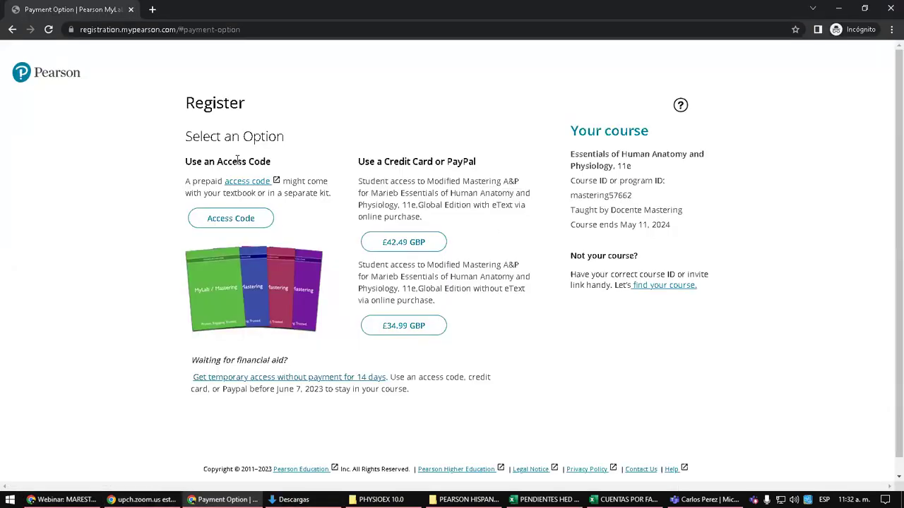
# Go back from the payment options to the Pearson page and dismiss the maintenance notice.
pyautogui.click(11, 30)
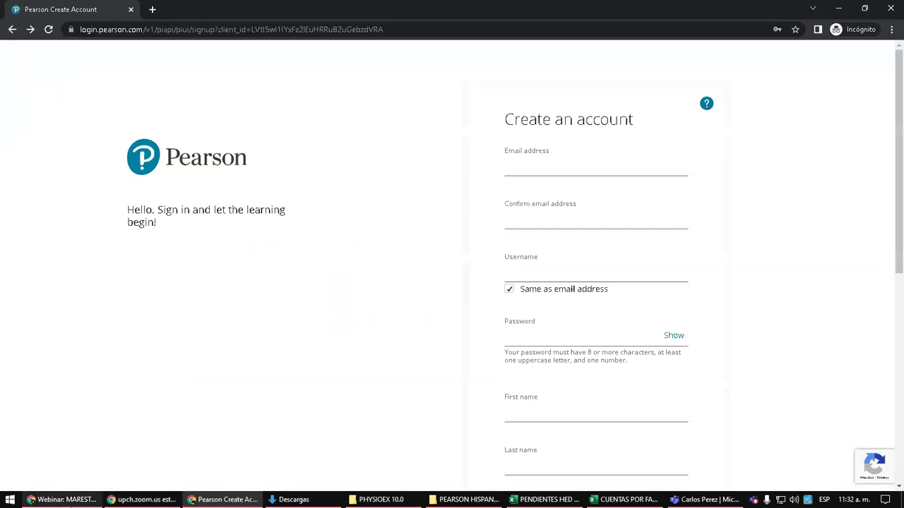
pyautogui.click(60, 499)
pyautogui.rightClick(60, 499)
pyautogui.click(62, 500)
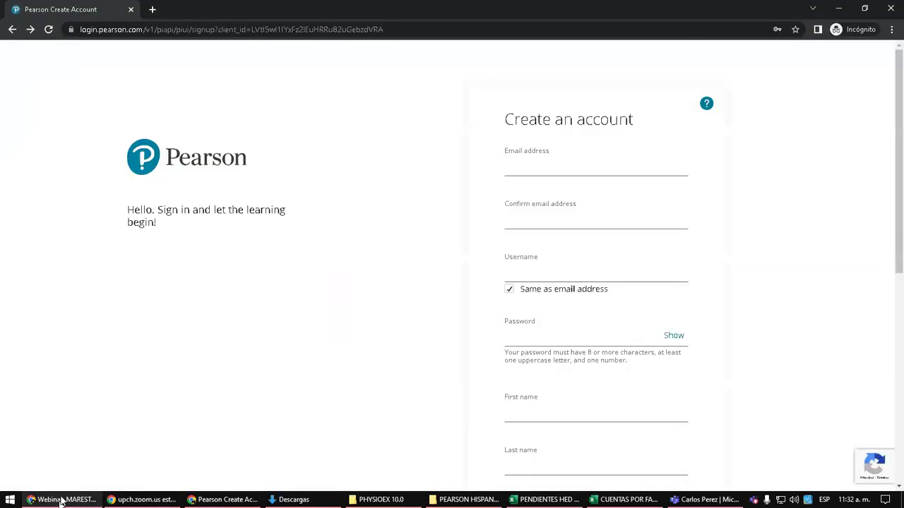
pyautogui.click(10, 39)
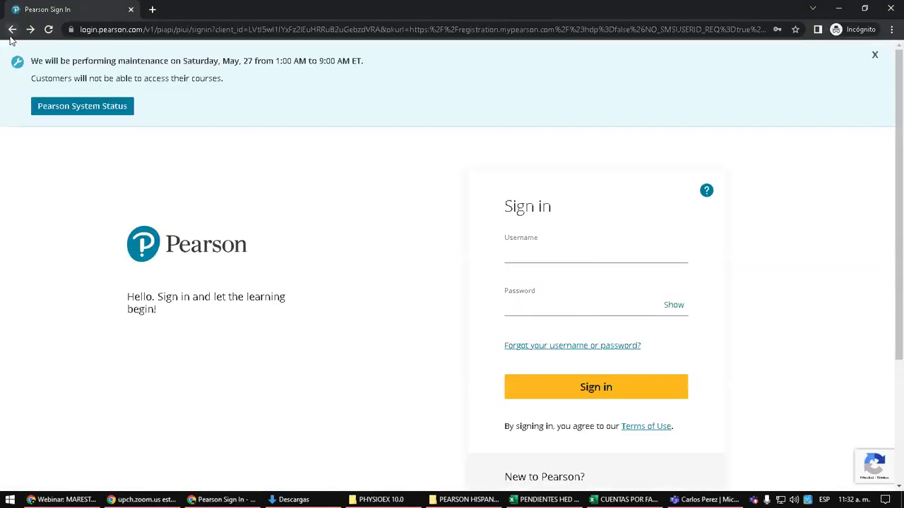
pyautogui.click(874, 54)
# Open the Mastering Astronomy site from the address bar and go to its sign-in.
pyautogui.click(162, 35)
pyautogui.write('masteringastronomy/')
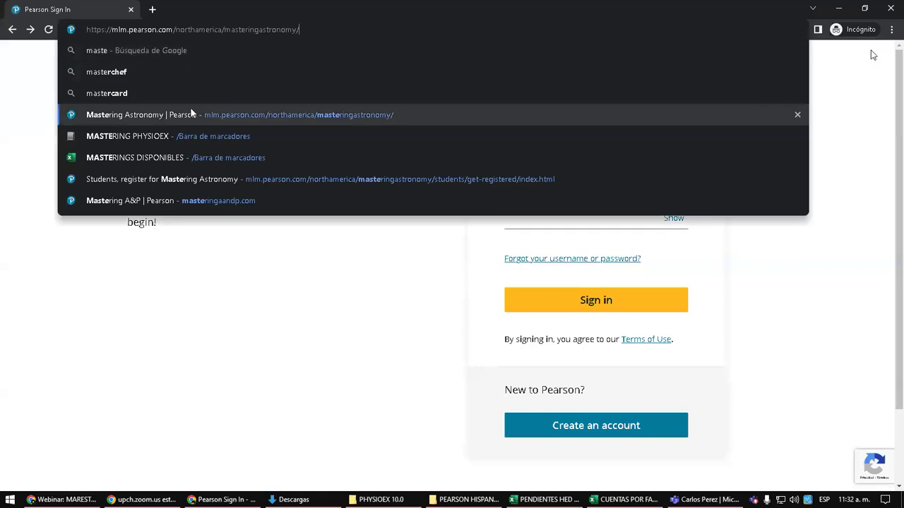
pyautogui.click(190, 109)
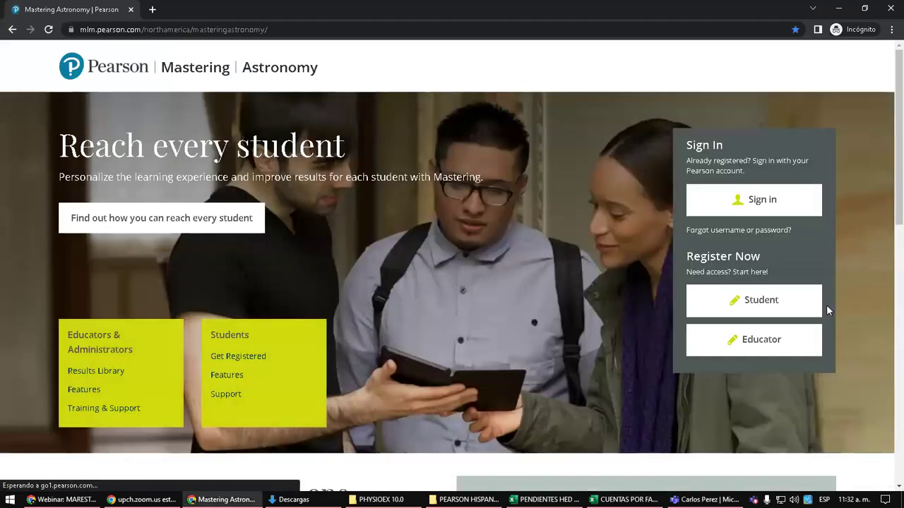
pyautogui.click(768, 202)
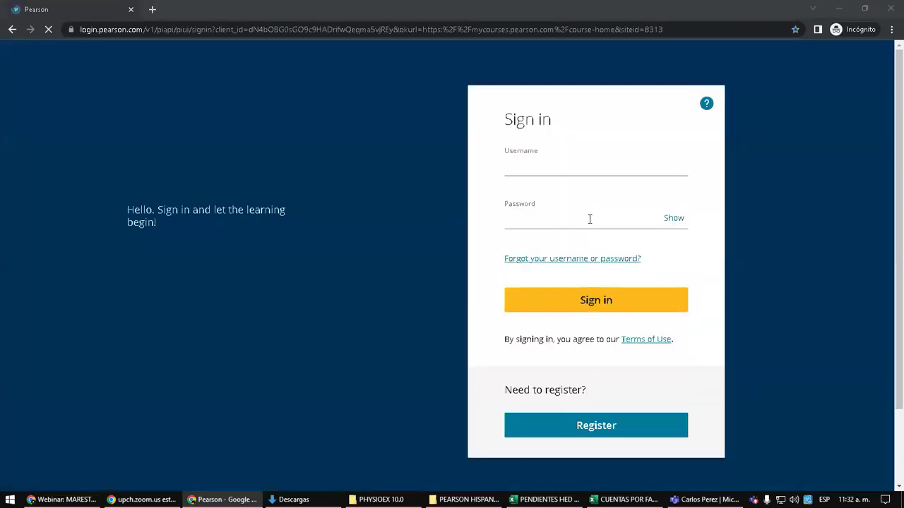
# Copy the shared account e-mail from the Zoom chat and return to the sign-in window.
pyautogui.hotkey('alt', 'Tab')
pyautogui.moveTo(714, 93); pyautogui.dragTo(849, 92)
pyautogui.hotkey('ctrl', 'c')
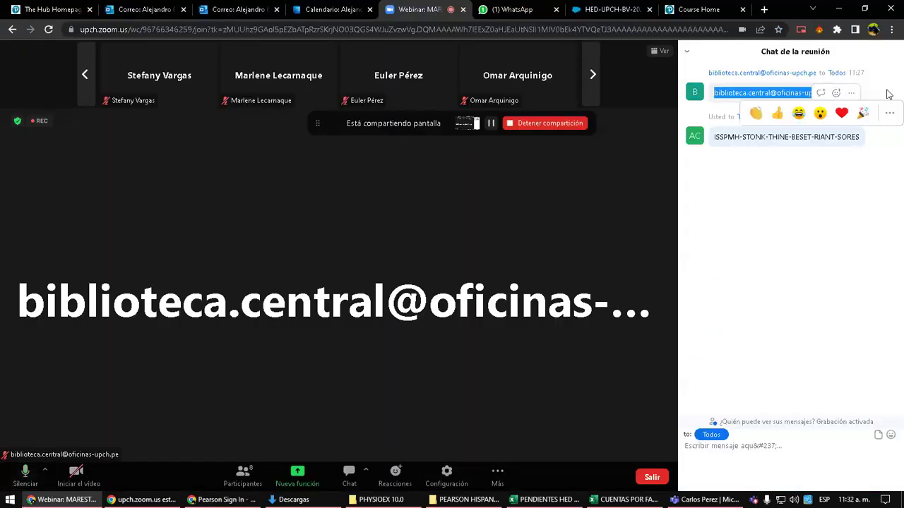
pyautogui.hotkey('alt', 'Tab')
pyautogui.click(542, 159)
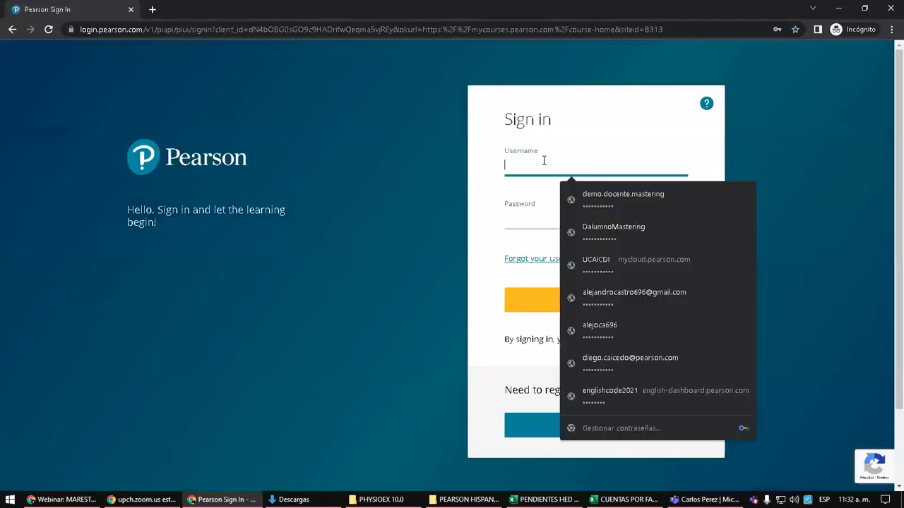
pyautogui.hotkey('ctrl', 'v')
pyautogui.click(531, 219)
pyautogui.write('*******')
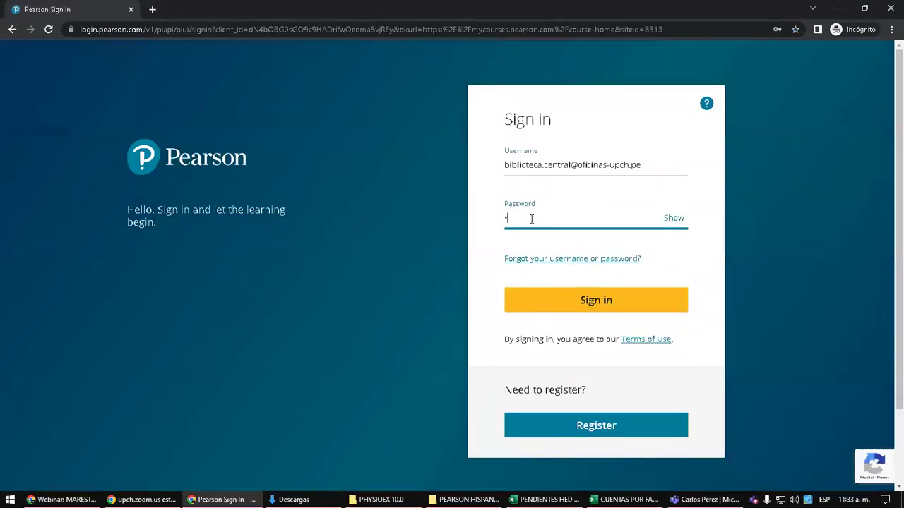
pyautogui.write('**')
pyautogui.click(672, 220)
pyautogui.click(584, 305)
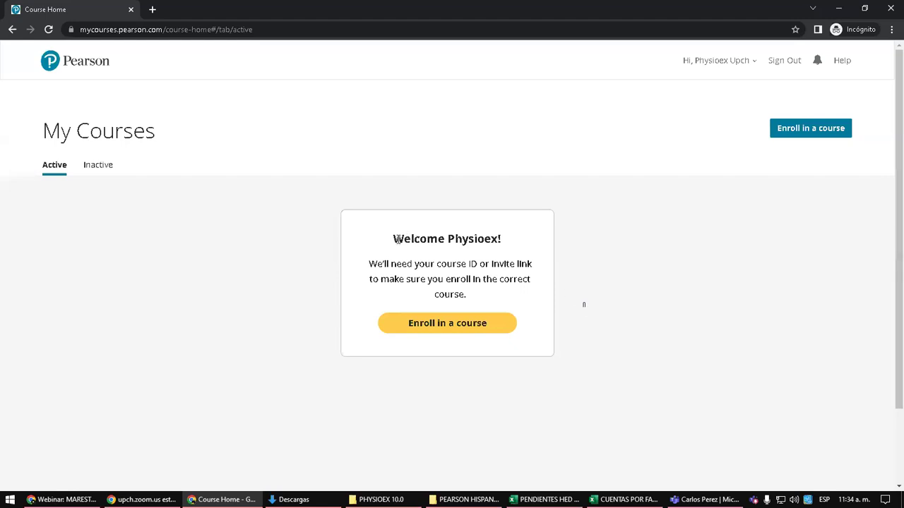
pyautogui.moveTo(397, 240); pyautogui.dragTo(499, 240)
pyautogui.click(549, 253)
pyautogui.click(487, 328)
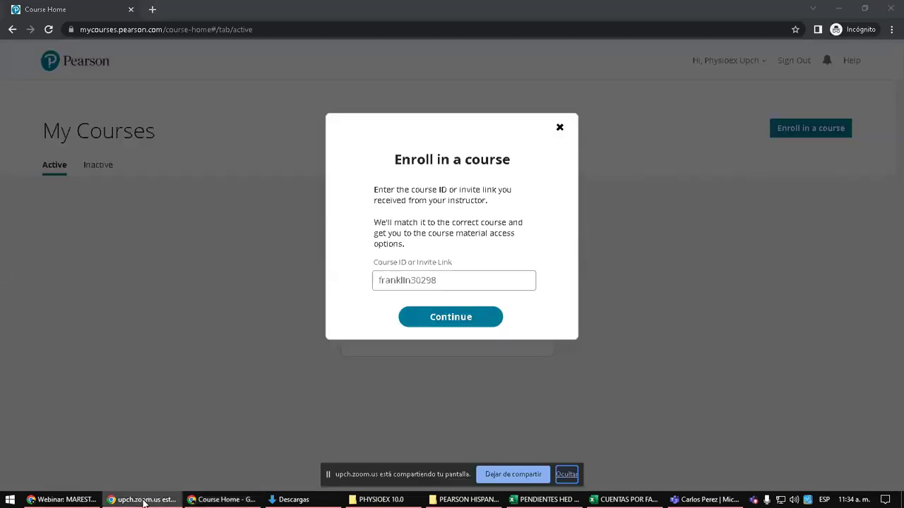
pyautogui.click(71, 500)
pyautogui.click(598, 8)
pyautogui.click(682, 7)
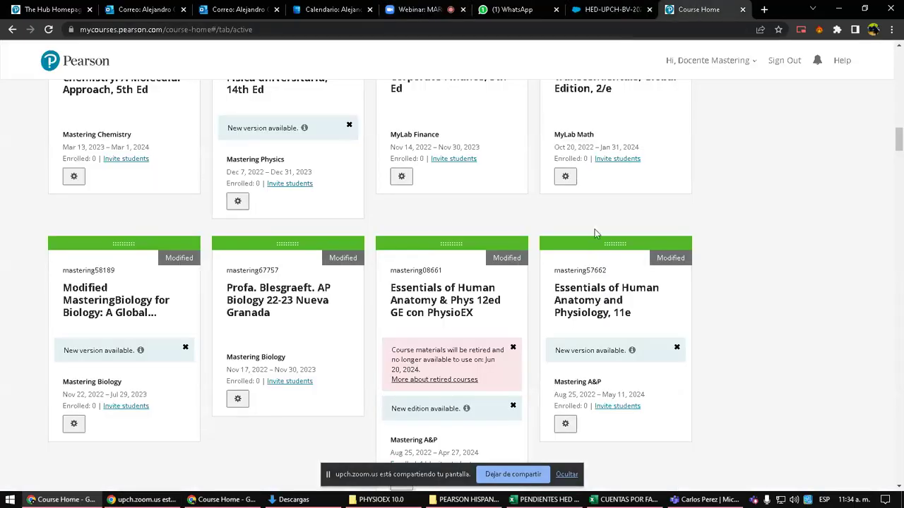
pyautogui.moveTo(555, 275); pyautogui.dragTo(607, 274)
pyautogui.rightClick(603, 274)
pyautogui.click(615, 282)
pyautogui.click(566, 474)
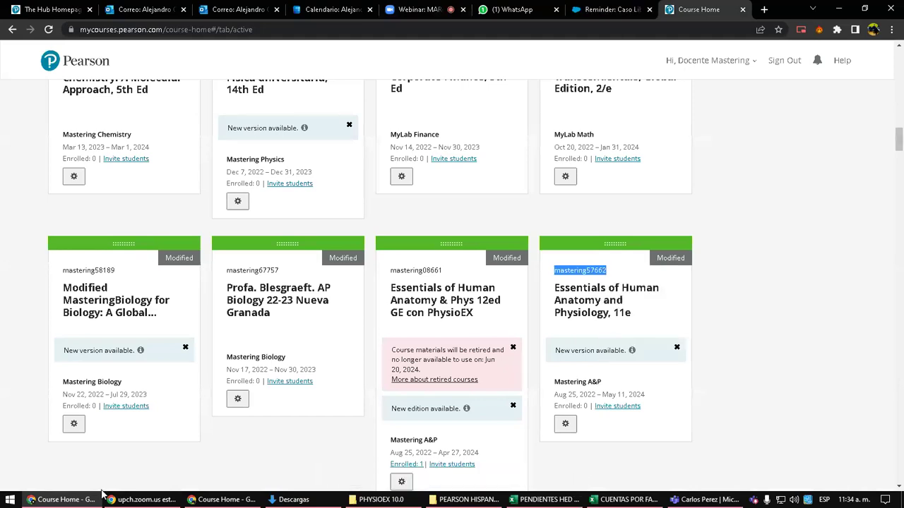
pyautogui.click(62, 499)
pyautogui.click(409, 282)
pyautogui.hotkey('ctrl', 'v')
pyautogui.click(432, 316)
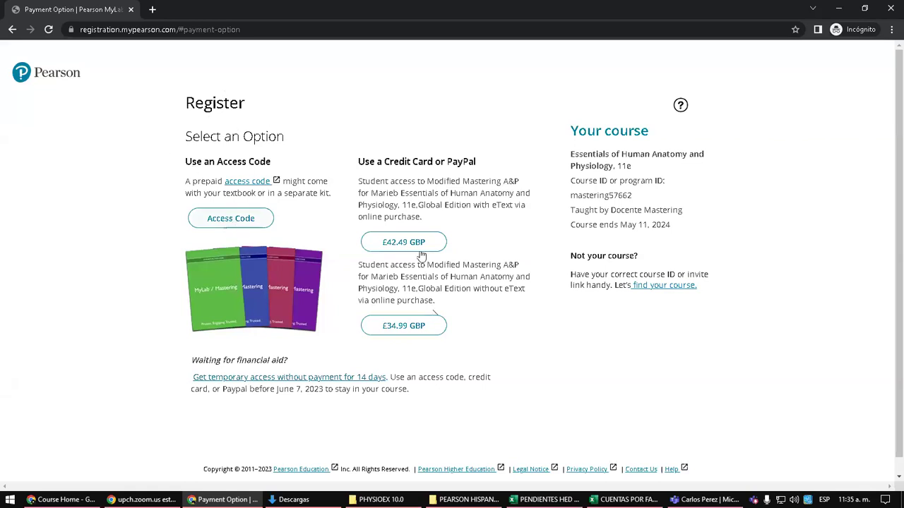
pyautogui.click(228, 220)
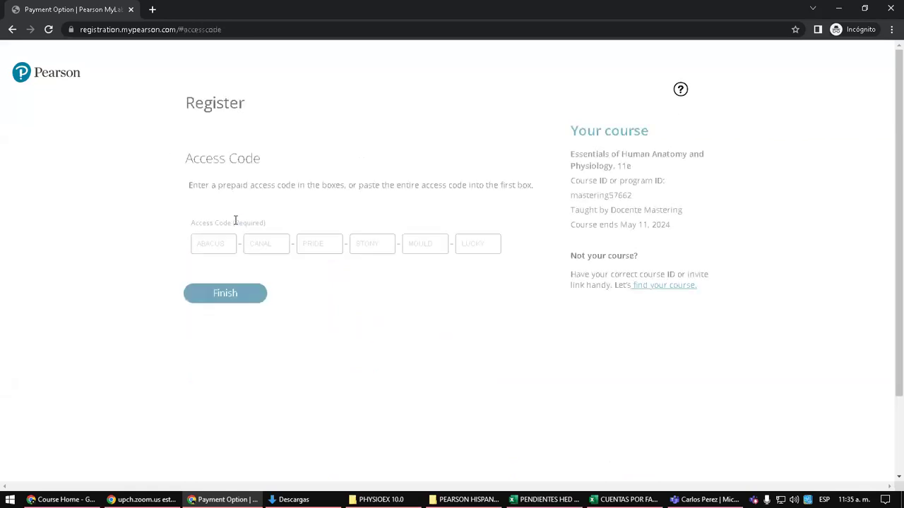
pyautogui.click(212, 242)
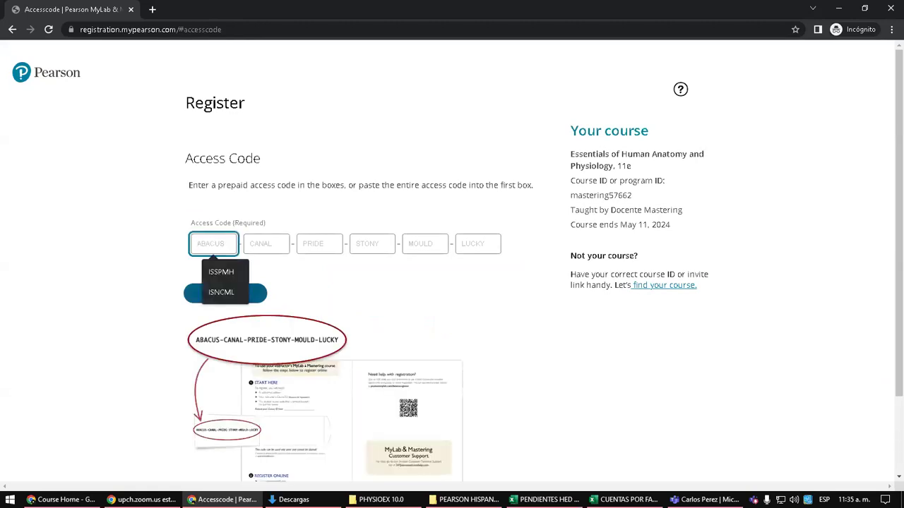
pyautogui.click(68, 503)
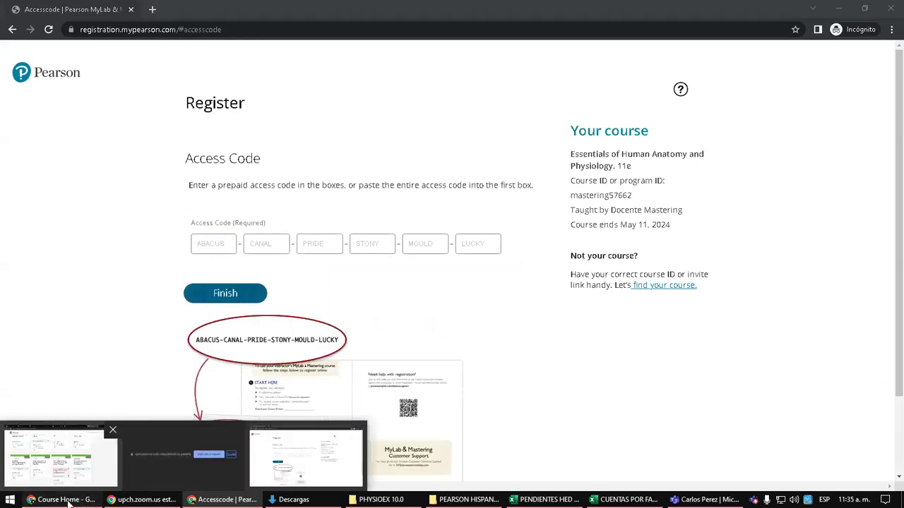
pyautogui.click(417, 8)
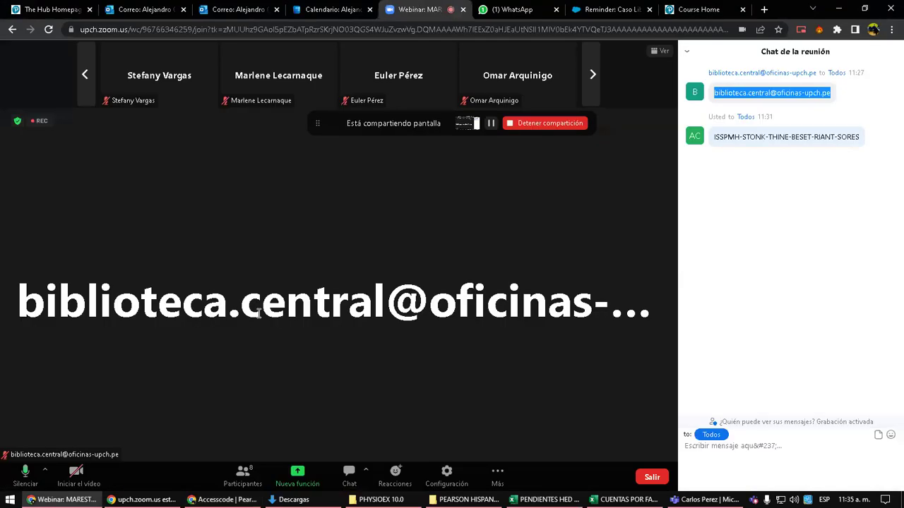
pyautogui.click(169, 9)
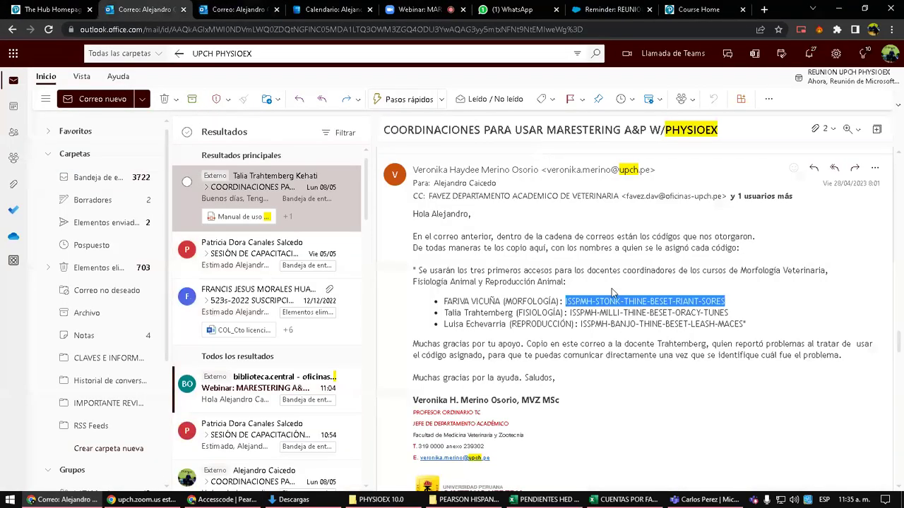
pyautogui.rightClick(619, 304)
pyautogui.click(637, 313)
pyautogui.click(672, 9)
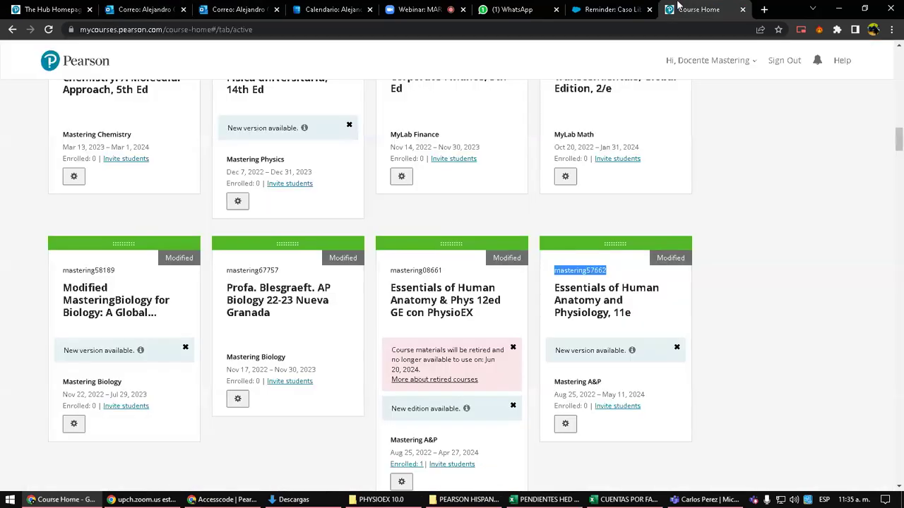
pyautogui.click(242, 502)
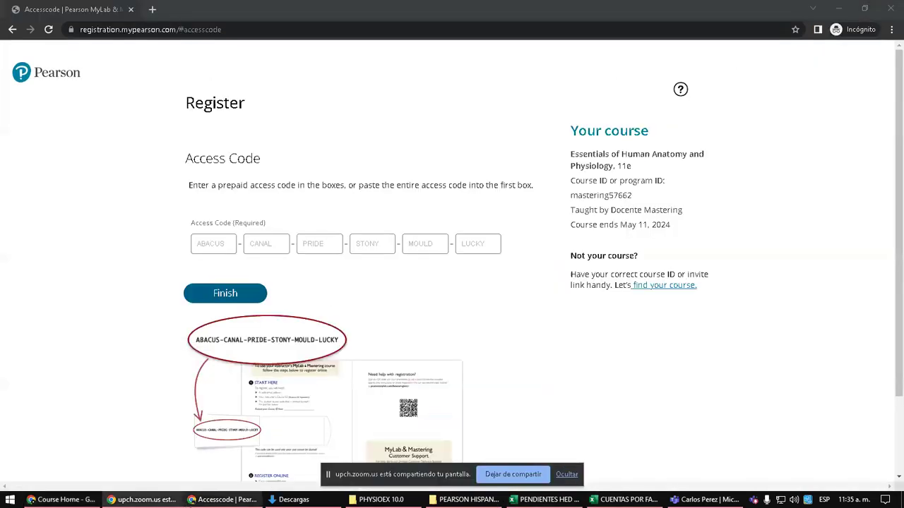
pyautogui.click(565, 475)
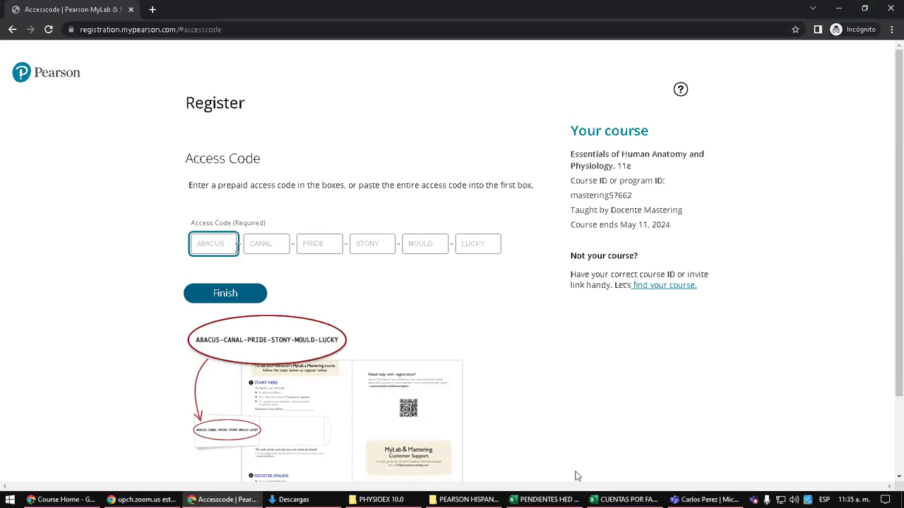
pyautogui.click(227, 247)
pyautogui.hotkey('ctrl', 'v')
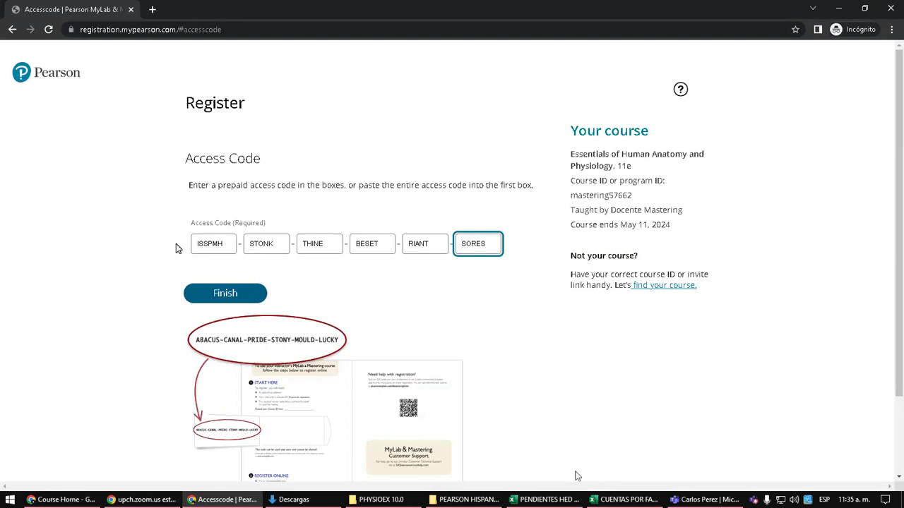
pyautogui.click(221, 309)
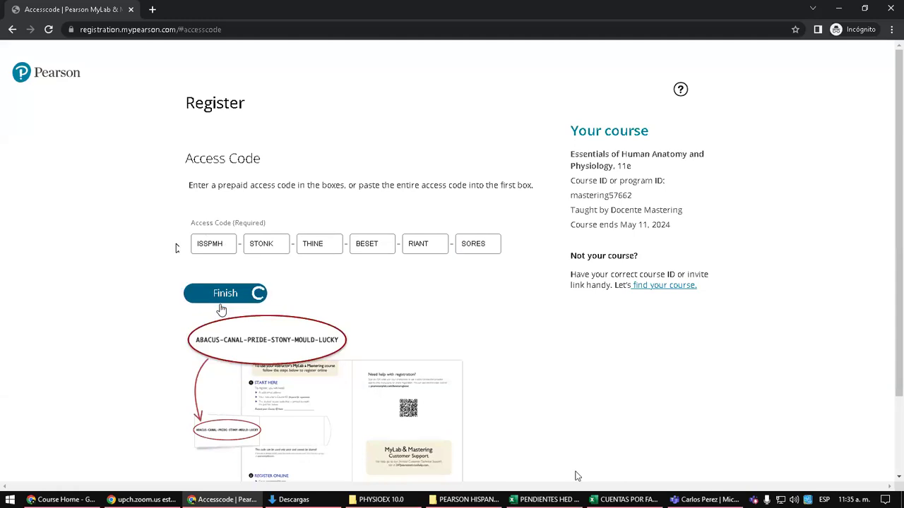
pyautogui.click(221, 309)
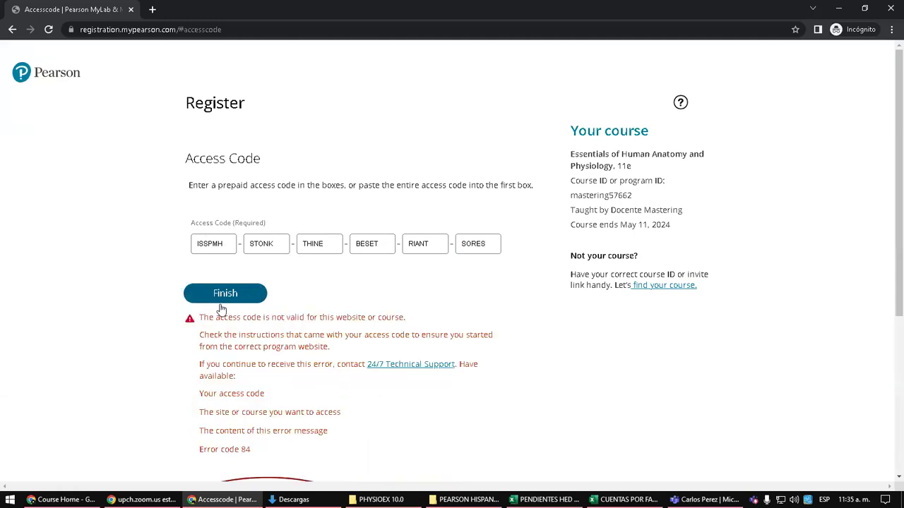
pyautogui.press('Tab')
pyautogui.press('Tab')
pyautogui.press('Tab')
pyautogui.press('BackSpace')
pyautogui.press('BackSpace')
pyautogui.press('BackSpace')
pyautogui.press('BackSpace')
pyautogui.press('BackSpace')
pyautogui.press('BackSpace')
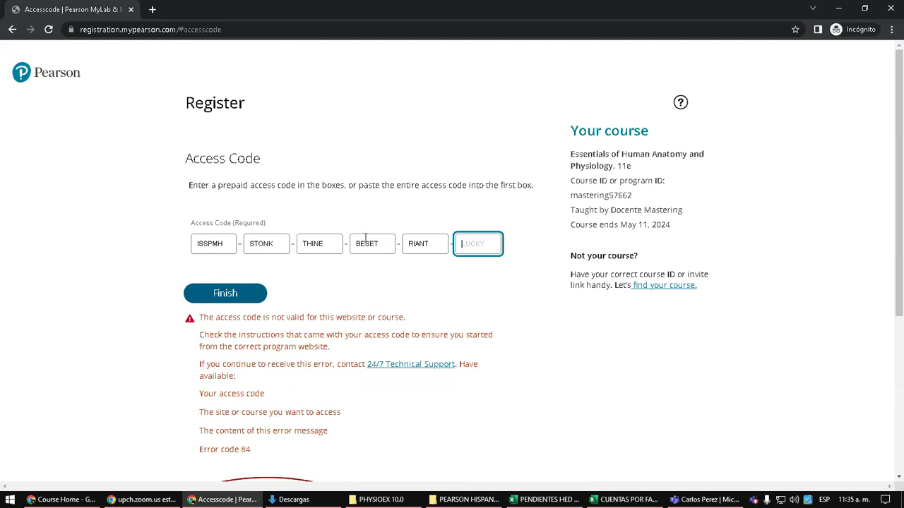
pyautogui.press('BackSpace')
pyautogui.press('BackSpace')
pyautogui.press('BackSpace')
pyautogui.press('BackSpace')
pyautogui.press('BackSpace')
pyautogui.press('BackSpace')
pyautogui.press('BackSpace')
pyautogui.press('BackSpace')
pyautogui.press('BackSpace')
pyautogui.press('BackSpace')
pyautogui.press('BackSpace')
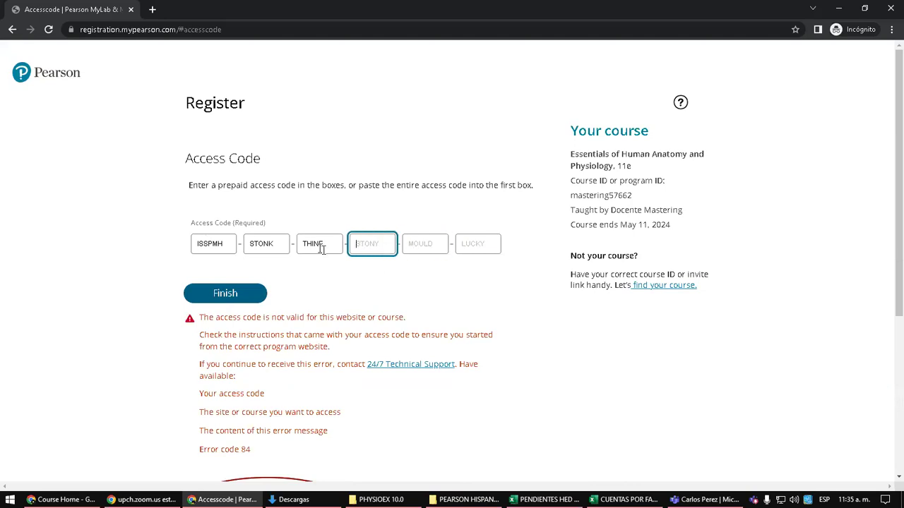
pyautogui.press('BackSpace')
pyautogui.press('BackSpace')
pyautogui.press('BackSpace')
pyautogui.press('BackSpace')
pyautogui.press('BackSpace')
pyautogui.press('BackSpace')
pyautogui.press('BackSpace')
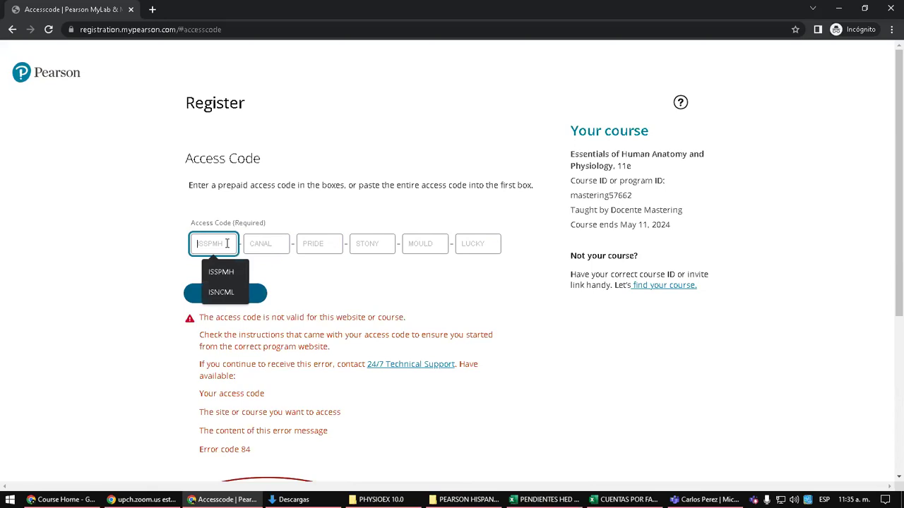
pyautogui.click(295, 272)
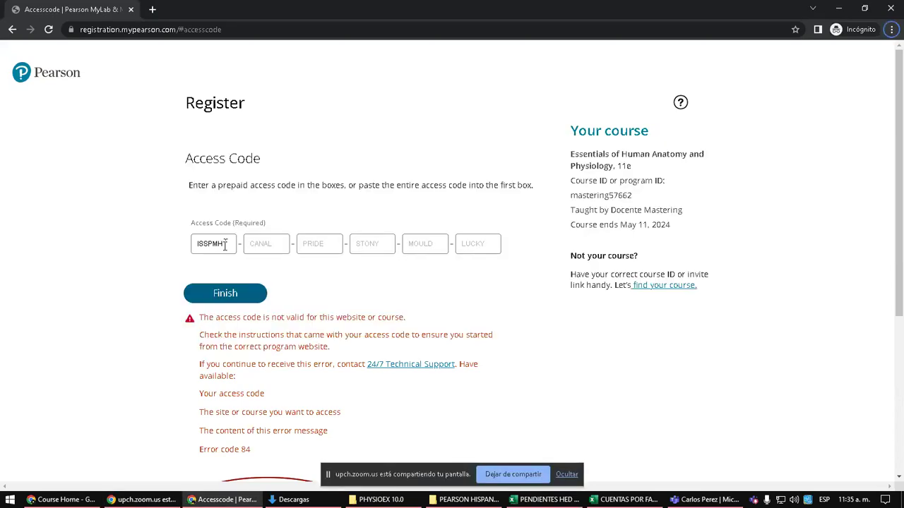
pyautogui.click(229, 242)
pyautogui.click(221, 271)
pyautogui.click(567, 474)
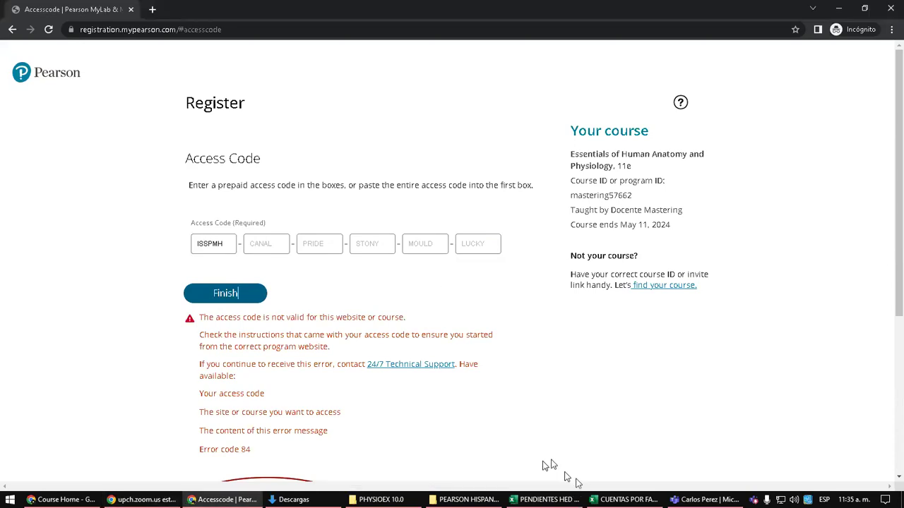
pyautogui.click(226, 244)
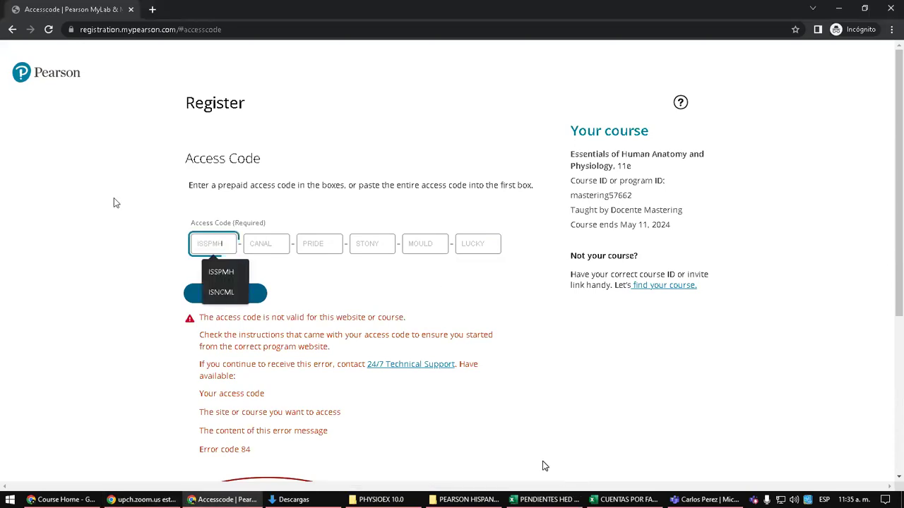
pyautogui.click(221, 272)
pyautogui.hotkey('alt', 'Left')
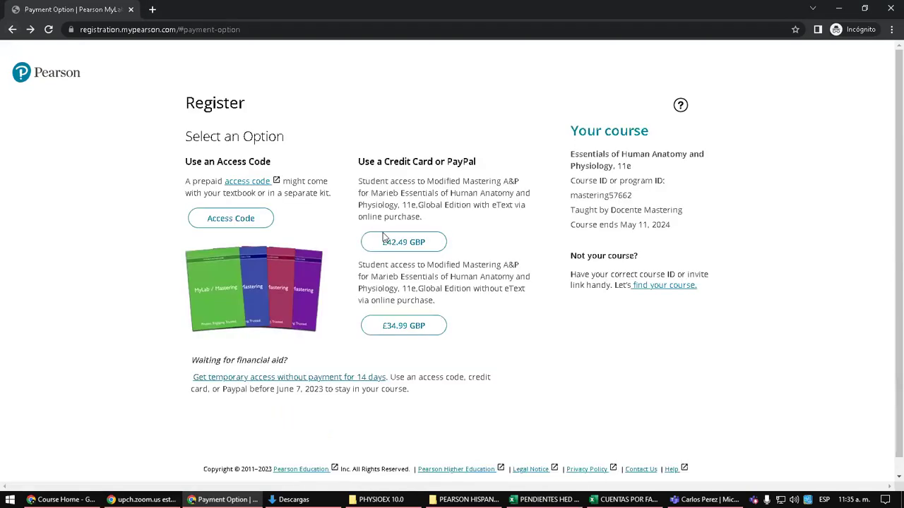
pyautogui.click(12, 30)
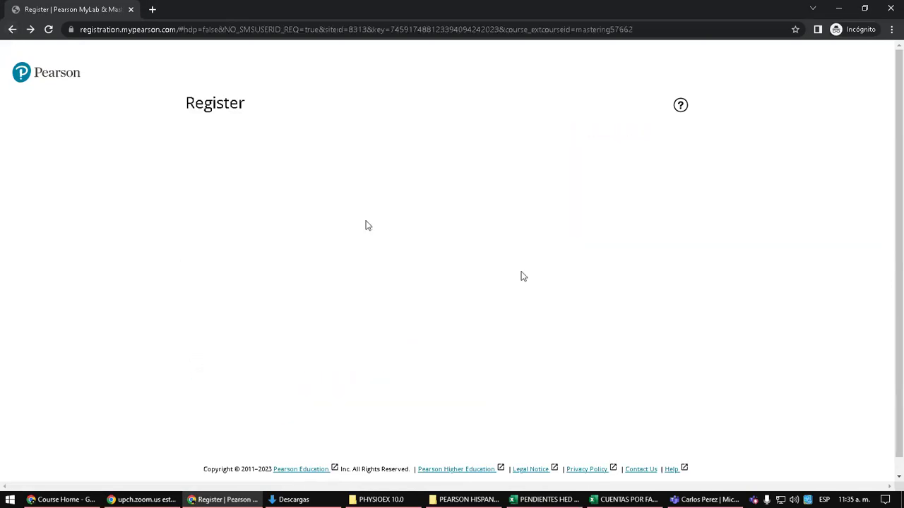
pyautogui.click(8, 30)
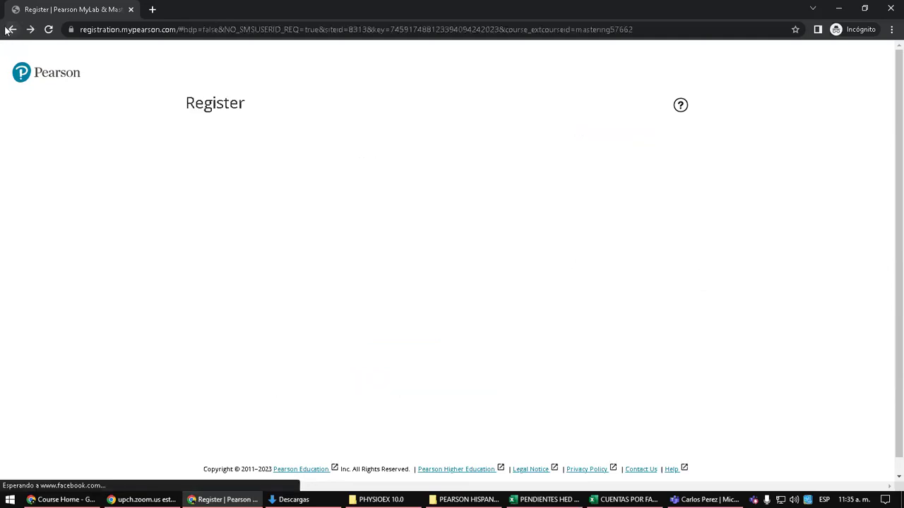
pyautogui.click(7, 29)
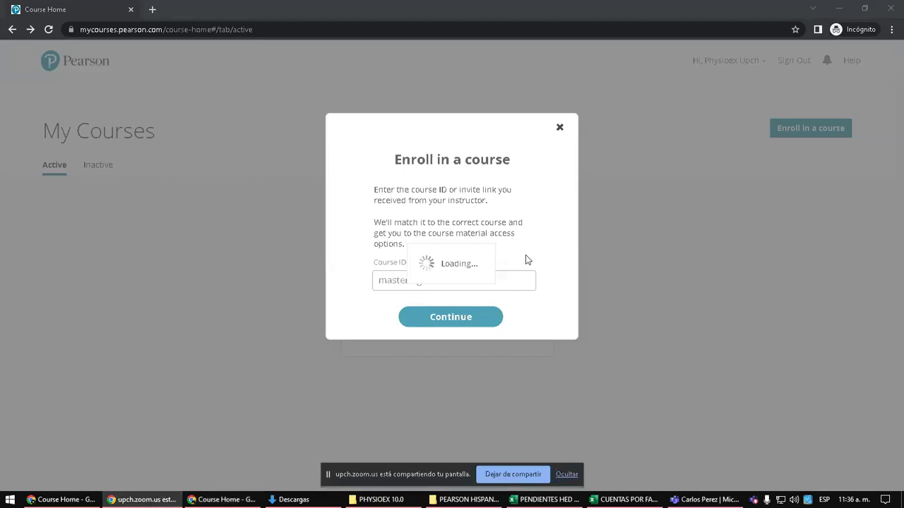
pyautogui.click(552, 131)
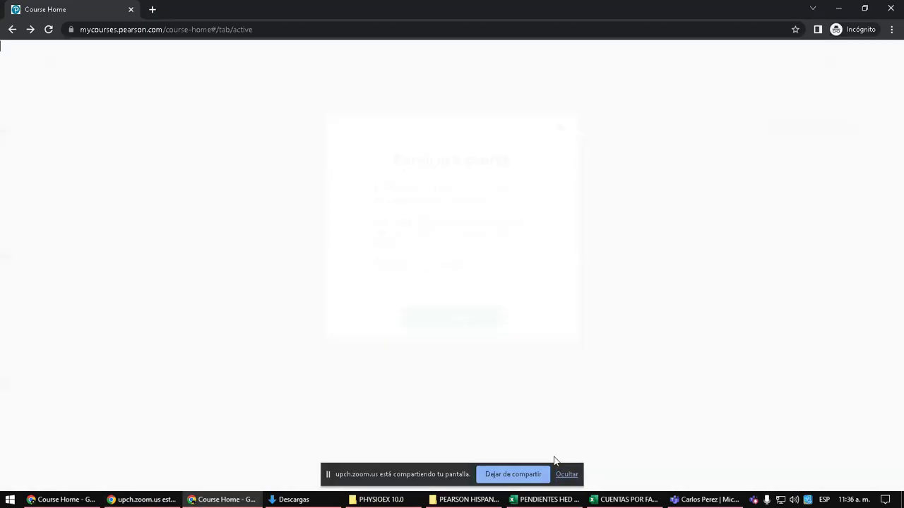
pyautogui.click(566, 474)
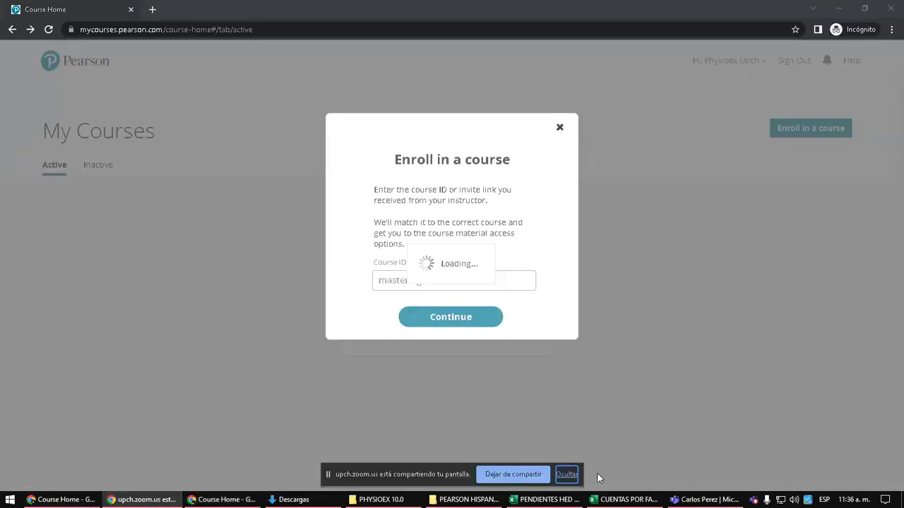
pyautogui.click(566, 473)
pyautogui.click(71, 505)
pyautogui.click(71, 506)
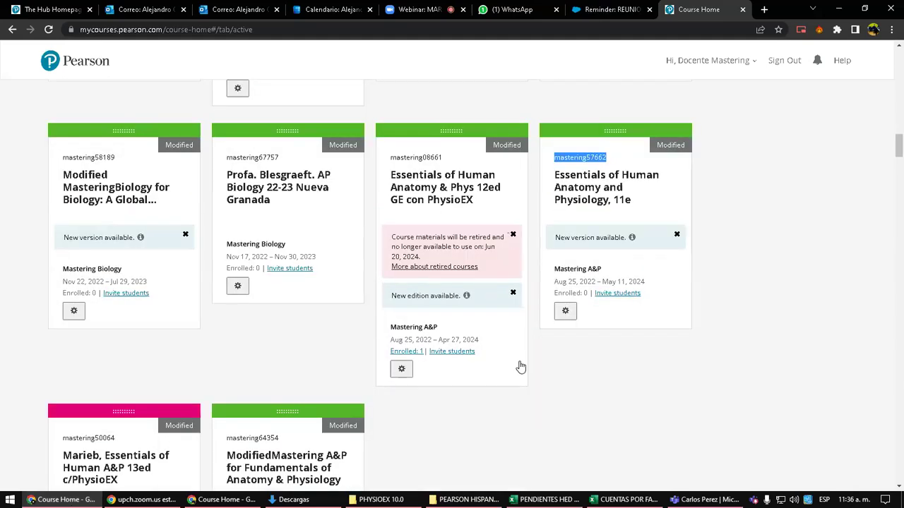
pyautogui.moveTo(391, 157); pyautogui.dragTo(441, 157)
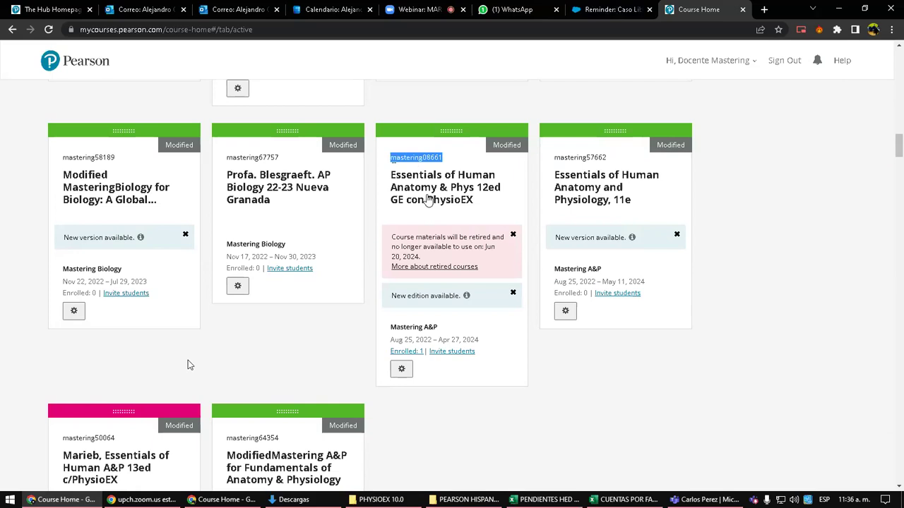
pyautogui.scroll(-2, 198, 361)
pyautogui.moveTo(279, 270); pyautogui.dragTo(229, 264)
pyautogui.hotkey('ctrl', 'c')
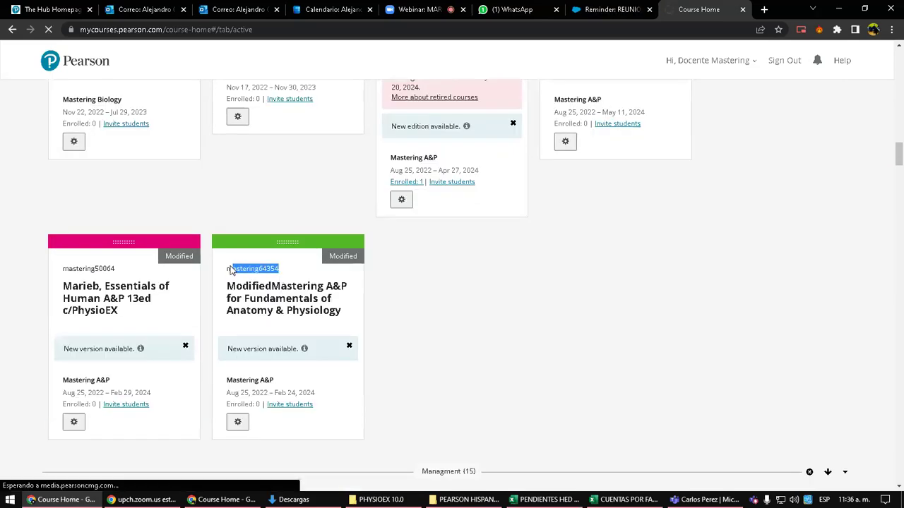
pyautogui.hotkey('alt', 'Tab')
pyautogui.hotkey('alt', 'Tab')
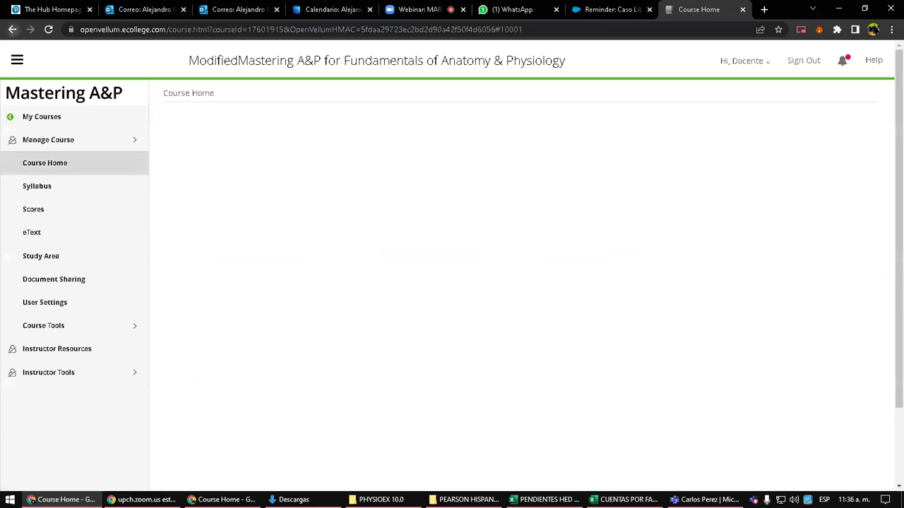
pyautogui.click(12, 29)
pyautogui.scroll(-6, 355, 353)
pyautogui.scroll(-5, 339, 411)
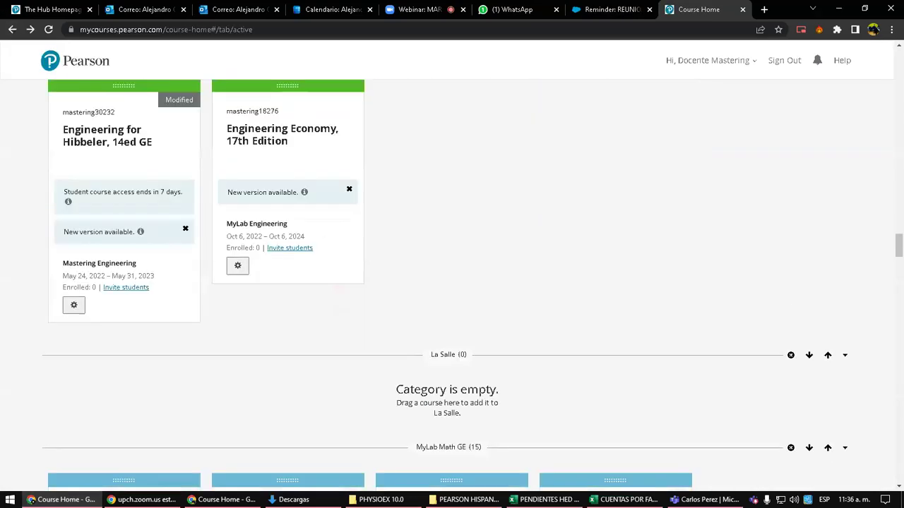
pyautogui.scroll(2, 339, 412)
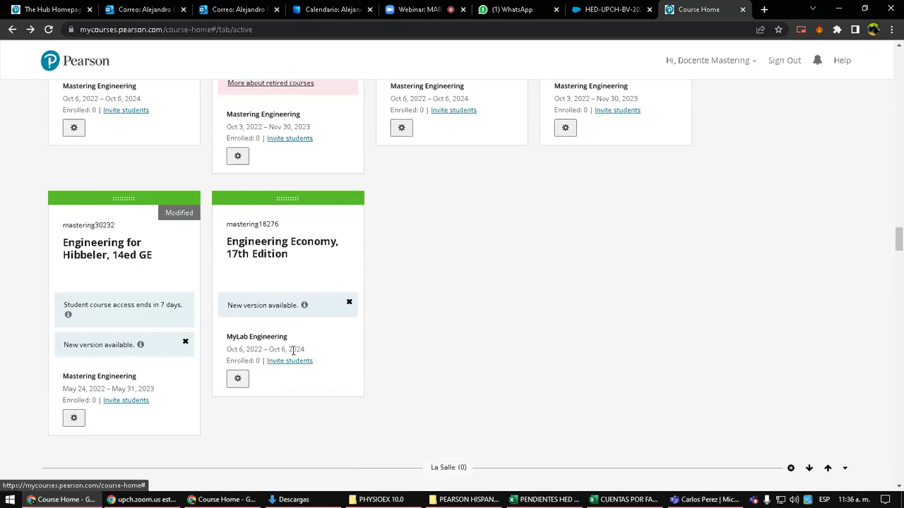
pyautogui.scroll(7, 302, 351)
pyautogui.scroll(15, 293, 355)
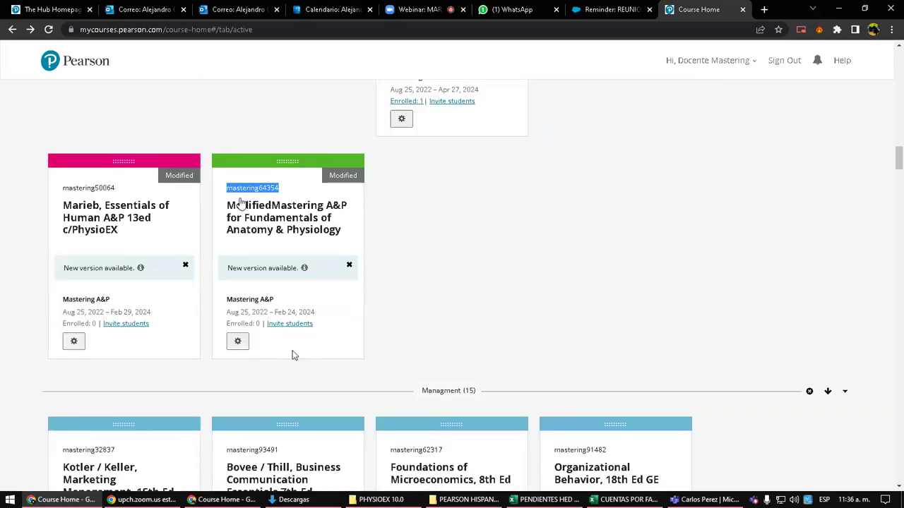
pyautogui.hotkey('alt', 'Tab')
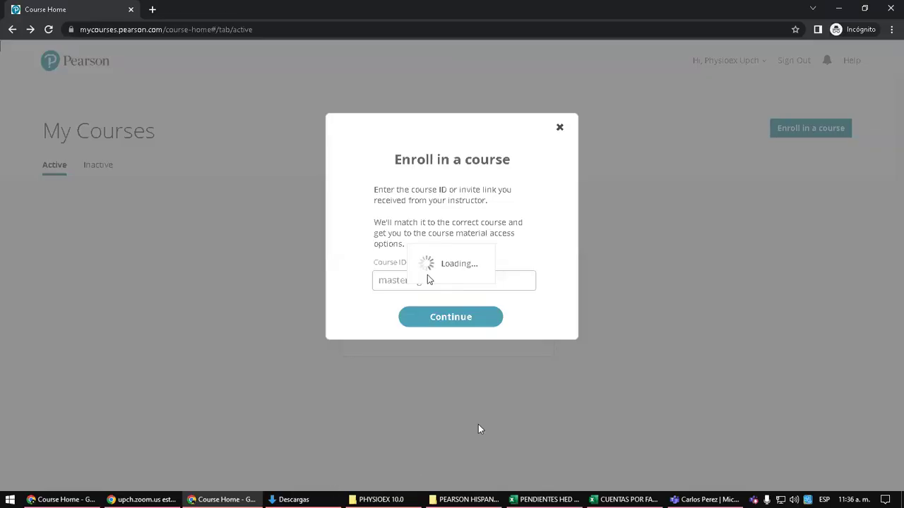
# Open the Mastering Astronomy site and start registering as a student.
pyautogui.click(172, 34)
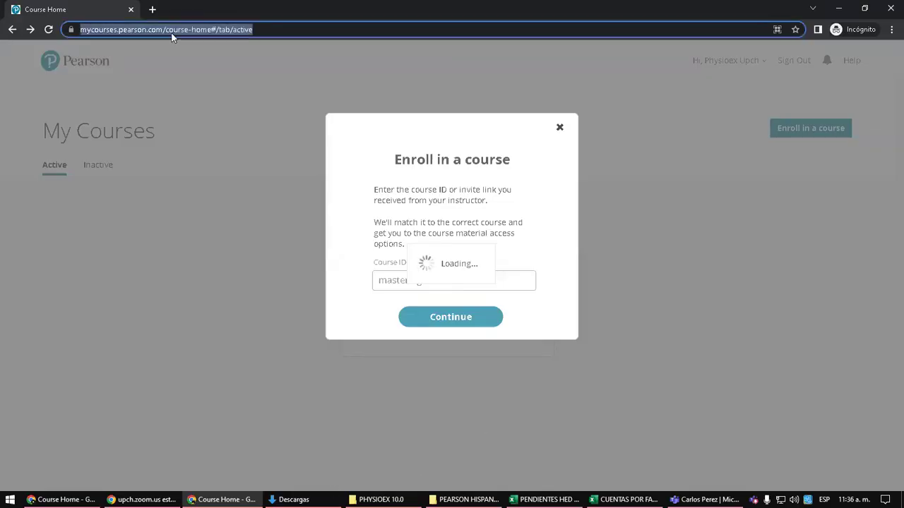
pyautogui.write('ma')
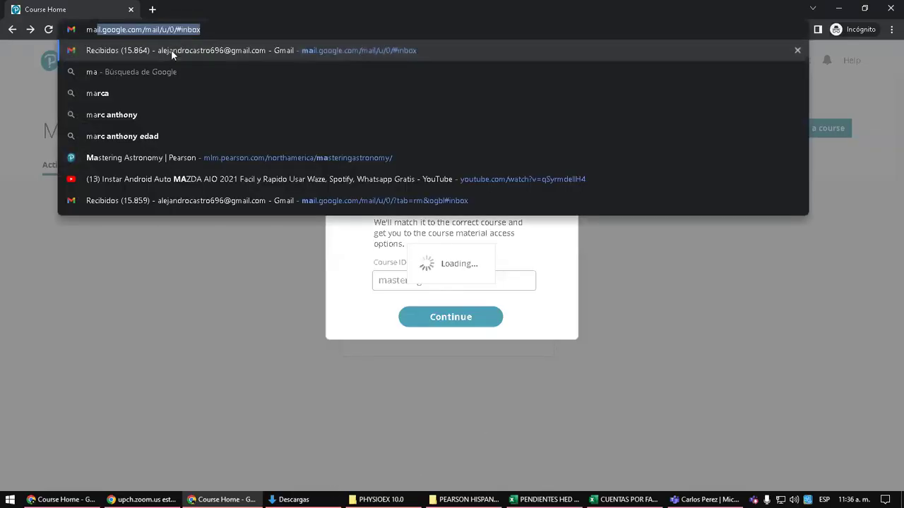
pyautogui.click(248, 158)
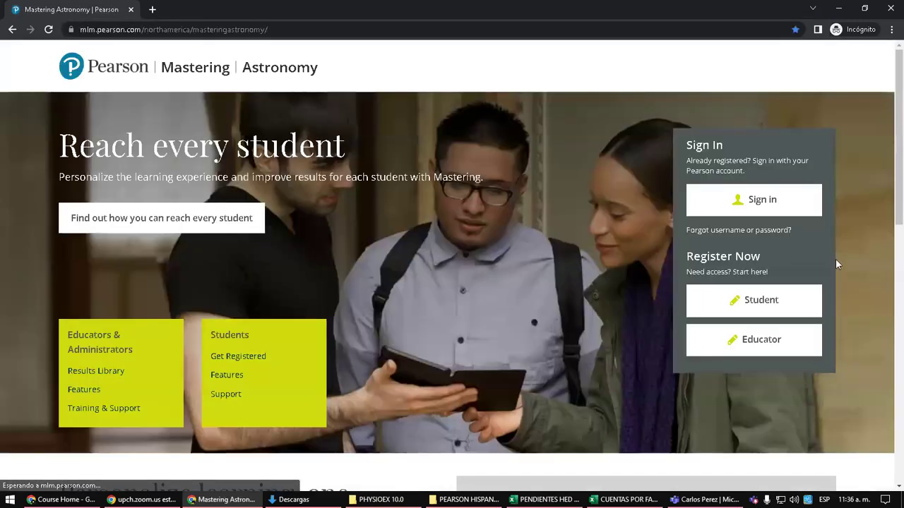
pyautogui.click(745, 303)
pyautogui.click(430, 427)
pyautogui.click(232, 276)
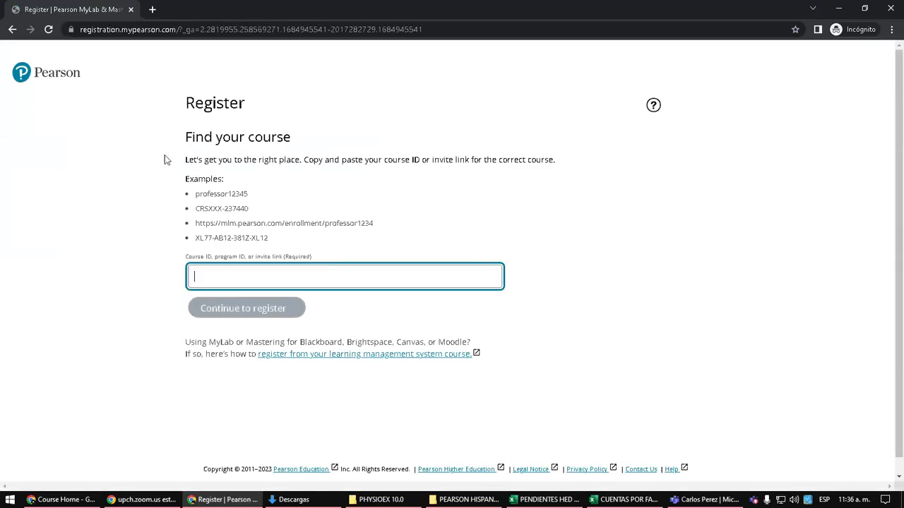
pyautogui.hotkey('ctrl', 'v')
pyautogui.press('Tab')
pyautogui.press('Return')
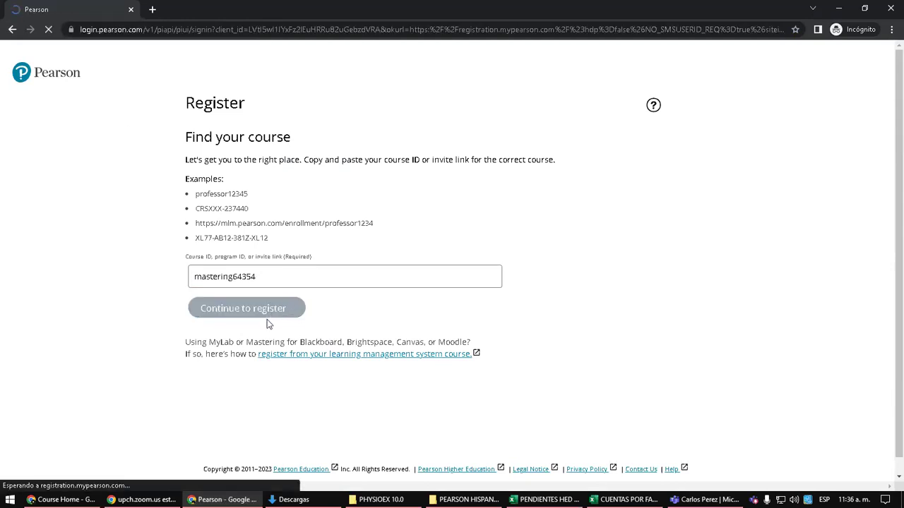
pyautogui.click(565, 170)
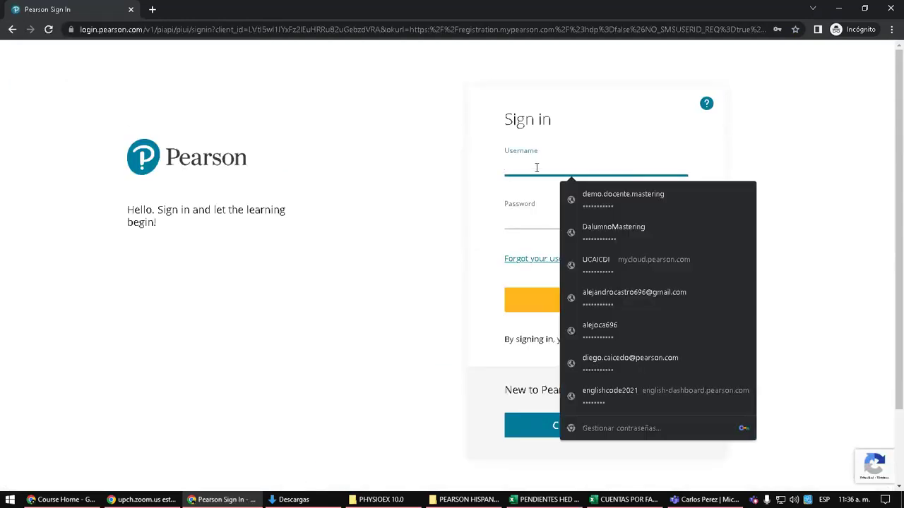
# Copy the shared e-mail from the Zoom chat and paste it as the username.
pyautogui.press('Down')
pyautogui.press('Up')
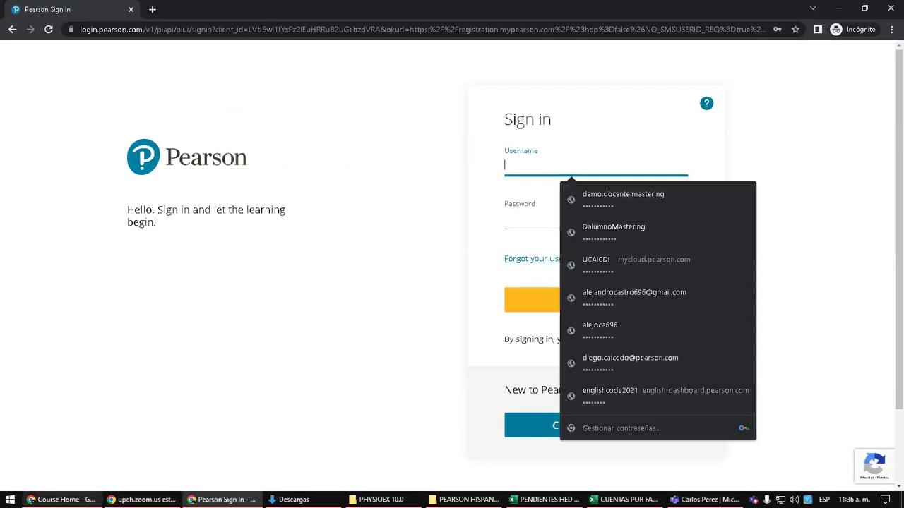
pyautogui.click(145, 499)
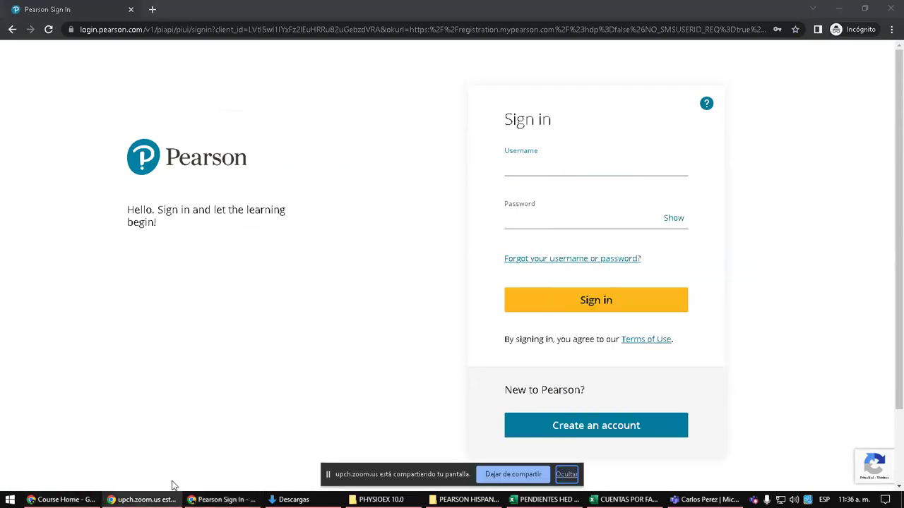
pyautogui.click(570, 477)
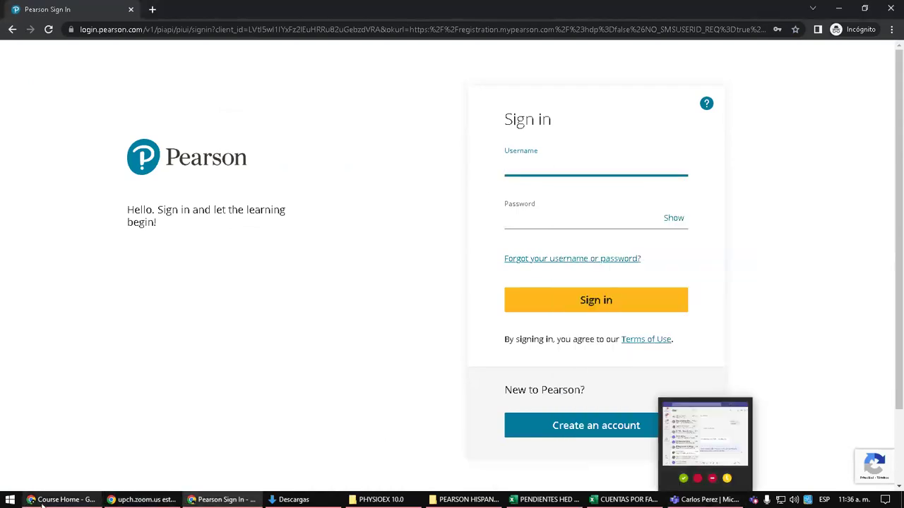
pyautogui.click(136, 501)
pyautogui.click(62, 500)
pyautogui.click(417, 10)
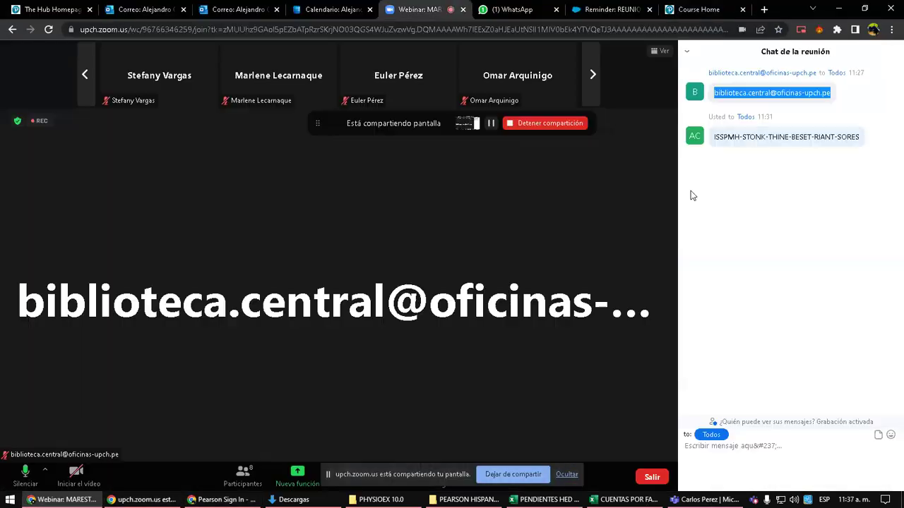
pyautogui.rightClick(739, 96)
pyautogui.click(756, 100)
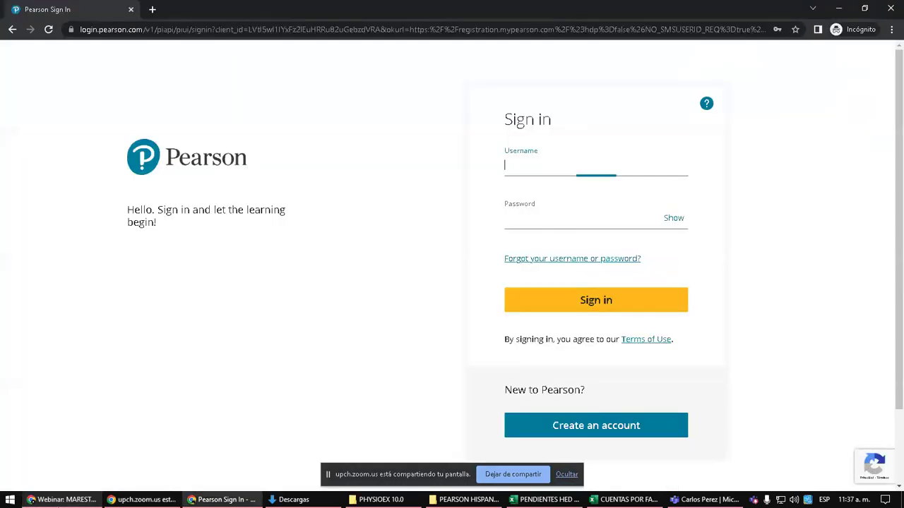
pyautogui.click(221, 499)
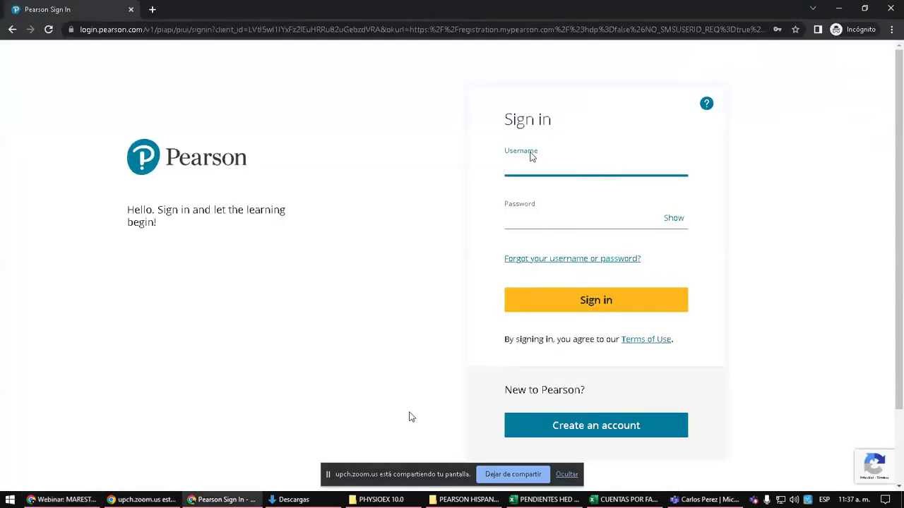
pyautogui.hotkey('ctrl', 'v')
# Enter the account password, remove the extra digit, and sign in.
pyautogui.click(528, 224)
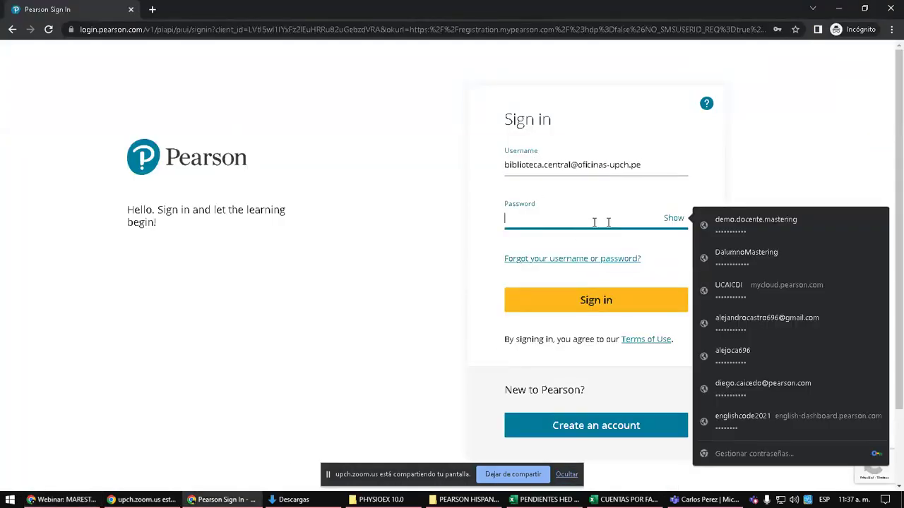
pyautogui.write('•••')
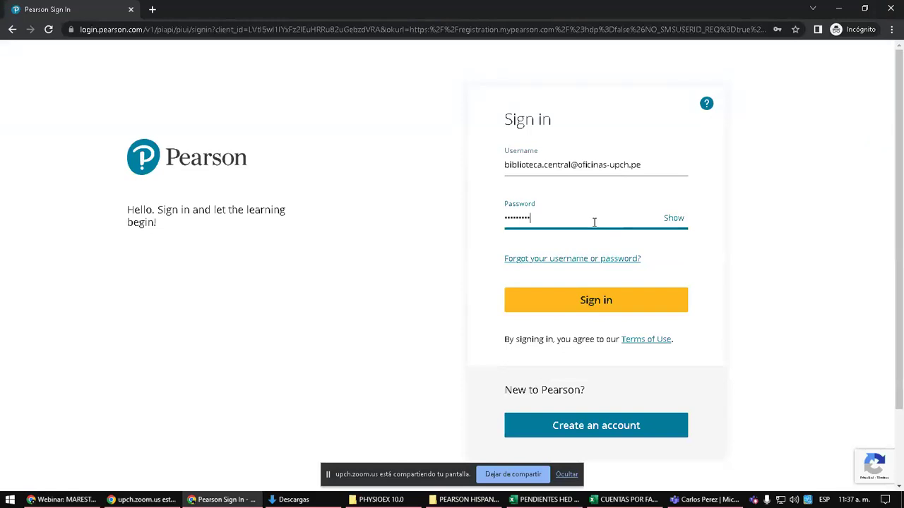
pyautogui.click(682, 219)
pyautogui.click(541, 218)
pyautogui.press('BackSpace')
pyautogui.click(550, 307)
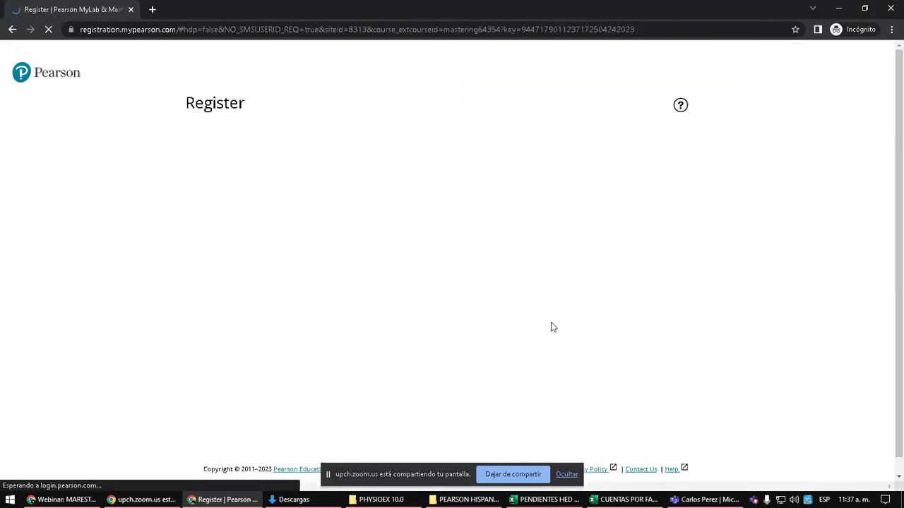
# Choose to register with an access code, paste the code copied from the e-mail, and submit.
pyautogui.click(566, 473)
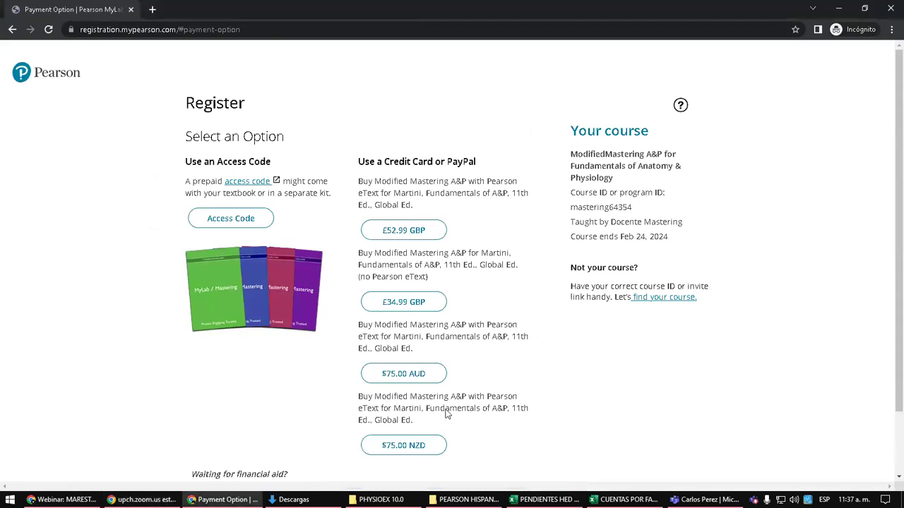
pyautogui.click(245, 223)
pyautogui.click(209, 245)
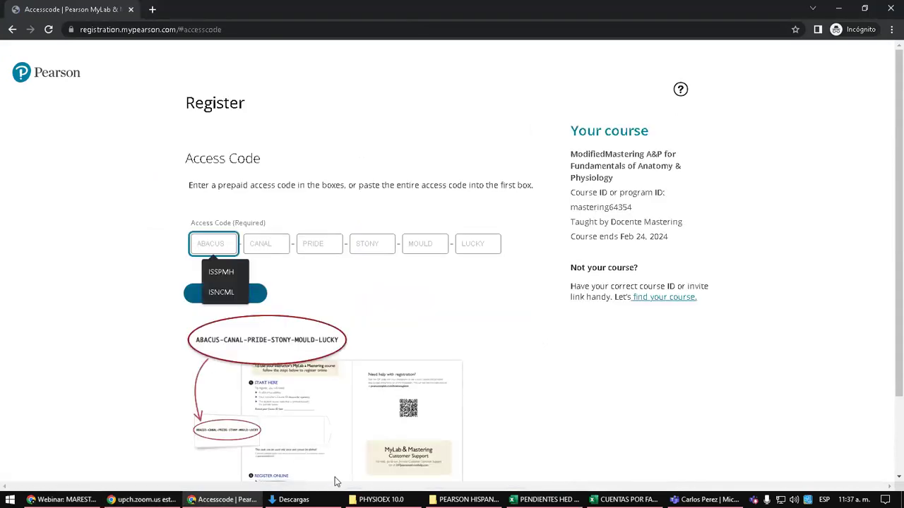
pyautogui.click(67, 500)
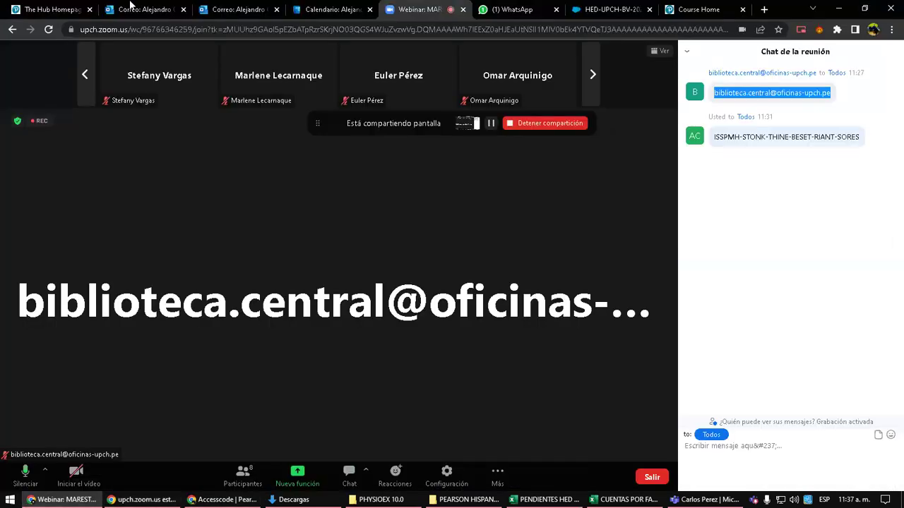
pyautogui.click(134, 9)
pyautogui.moveTo(569, 312); pyautogui.dragTo(728, 312)
pyautogui.hotkey('ctrl', 'c')
pyautogui.hotkey('alt', 'Tab')
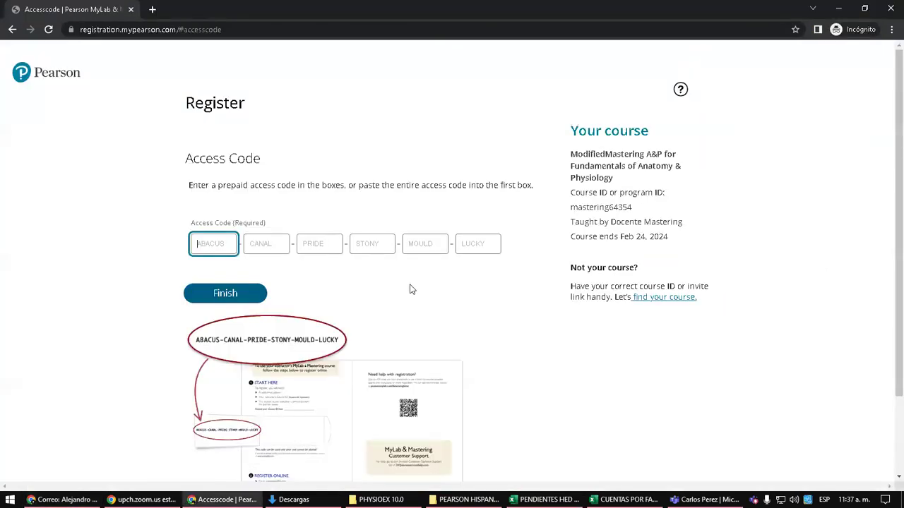
pyautogui.hotkey('ctrl', 'v')
pyautogui.click(212, 294)
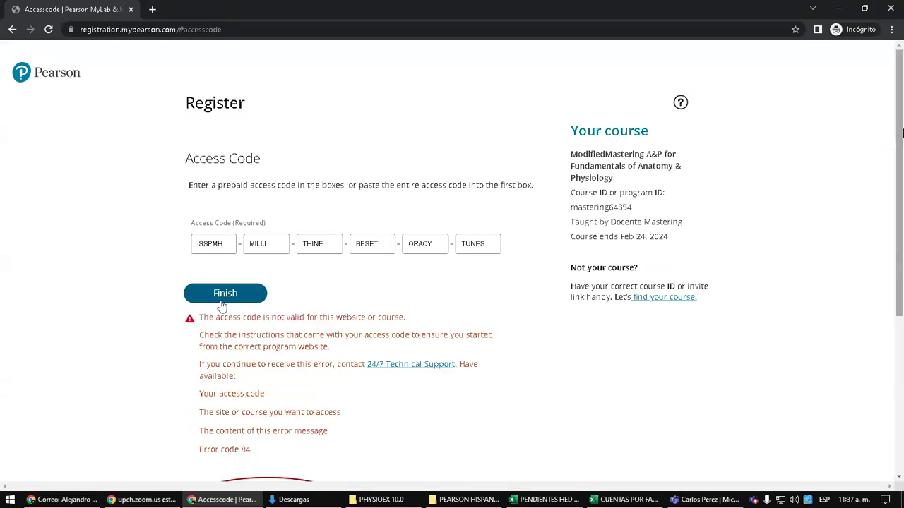
# Resubmit the access code, rejected again with Error code 84, then switch to the mail.
pyautogui.scroll(-2, 901, 140)
pyautogui.scroll(2, 901, 140)
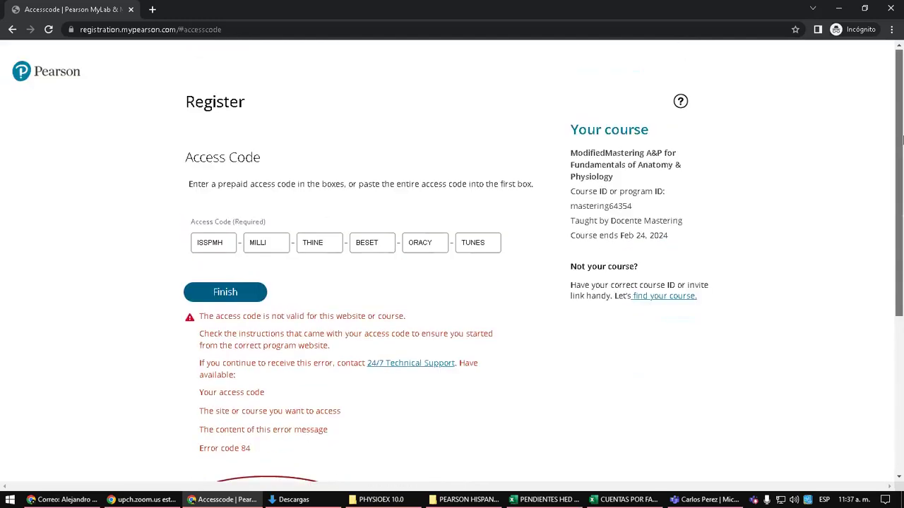
pyautogui.click(212, 245)
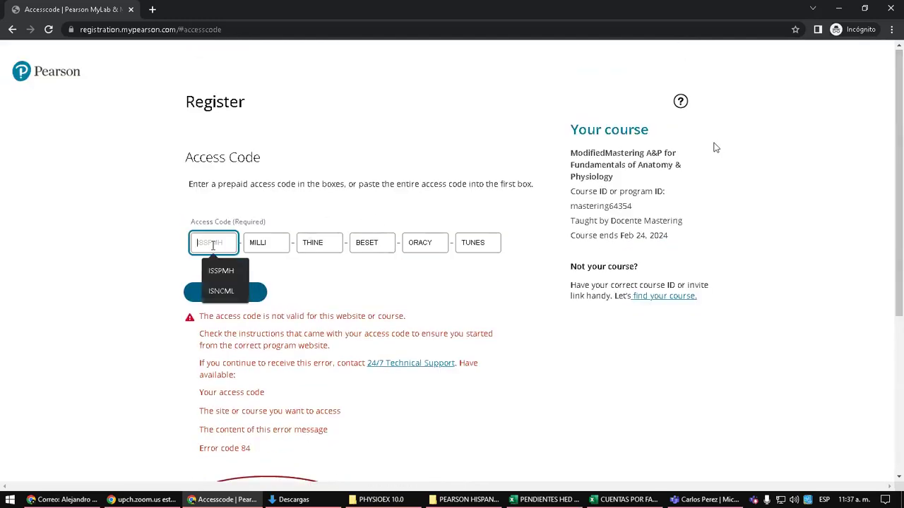
pyautogui.click(296, 295)
pyautogui.click(233, 297)
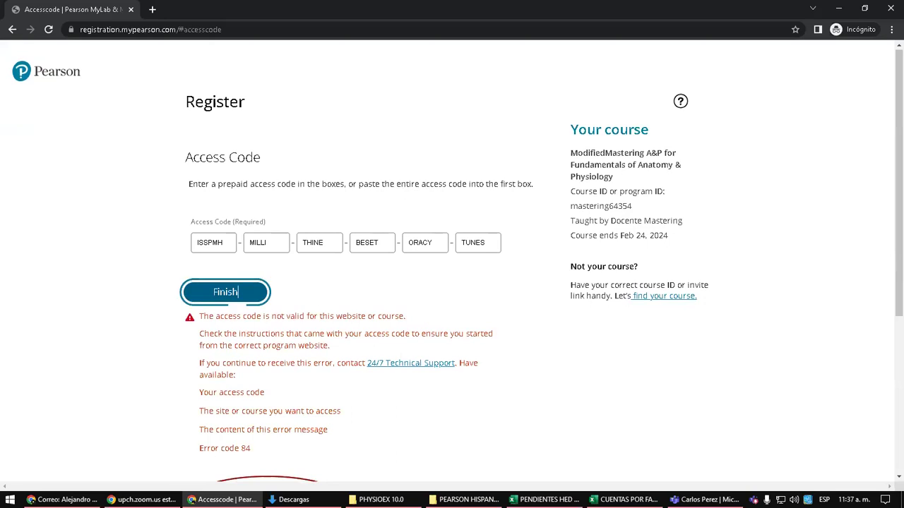
pyautogui.click(233, 300)
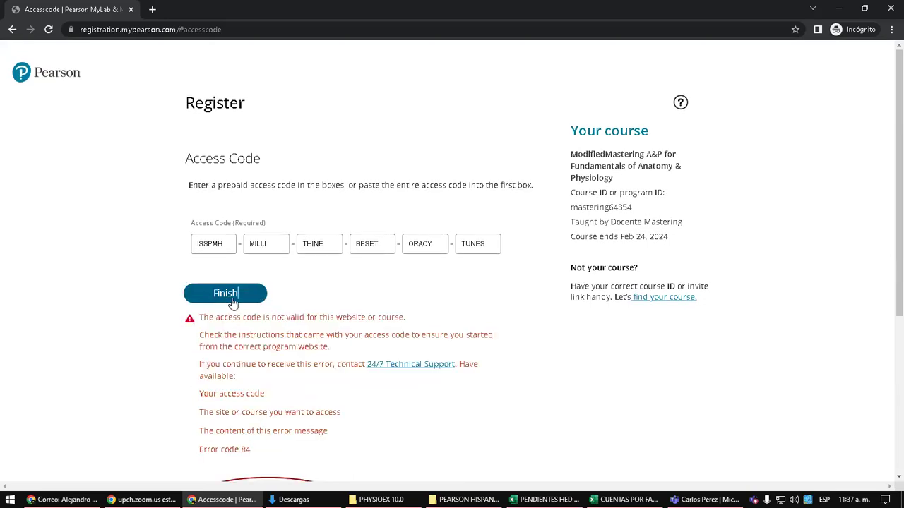
pyautogui.scroll(-2, 233, 300)
pyautogui.hotkey('alt', 'Tab')
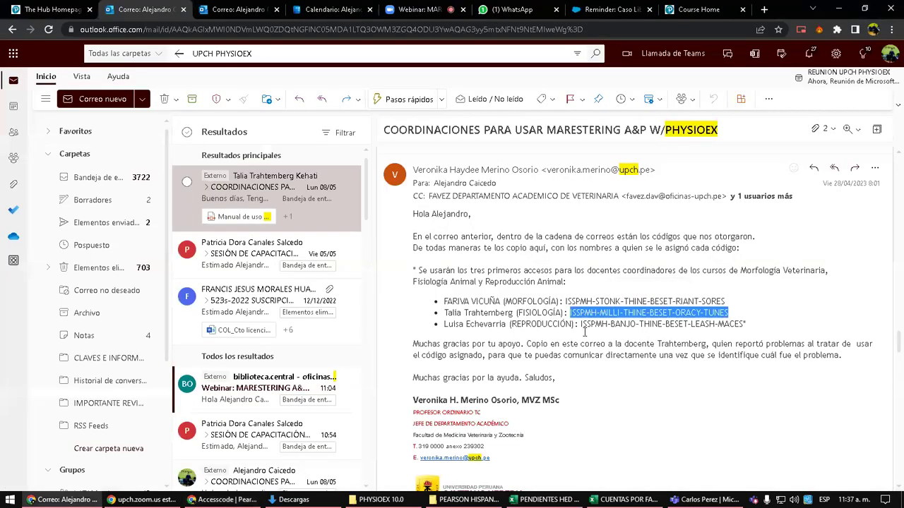
# Select the second bullet's access code in the coordination email instead of the third.
pyautogui.click(602, 269)
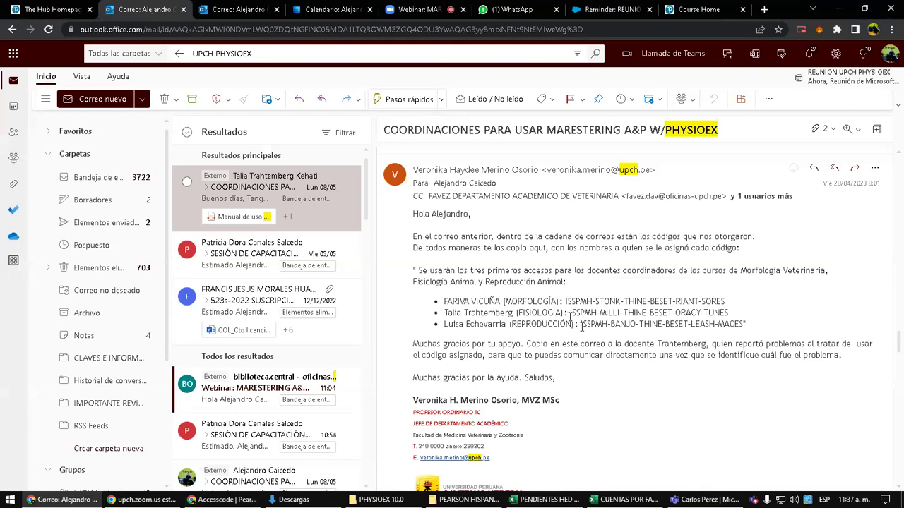
pyautogui.moveTo(580, 324); pyautogui.dragTo(755, 329)
pyautogui.click(756, 329)
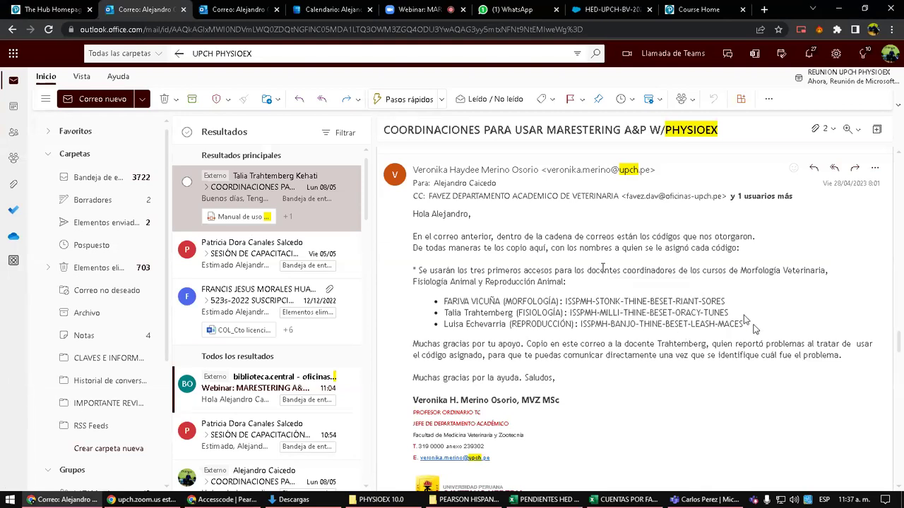
pyautogui.moveTo(727, 313); pyautogui.dragTo(565, 312)
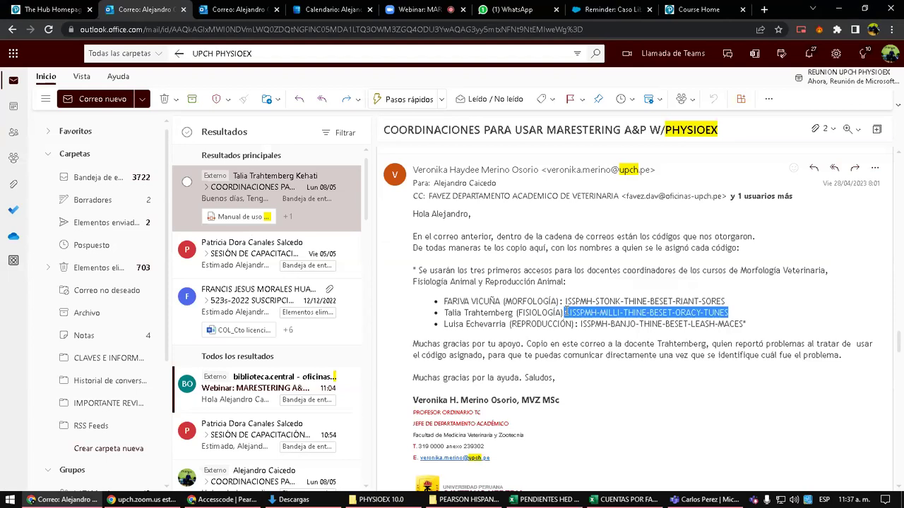
pyautogui.hotkey('alt', 'Tab')
# Clear the code boxes and refill them with the saved access code.
pyautogui.click(487, 131)
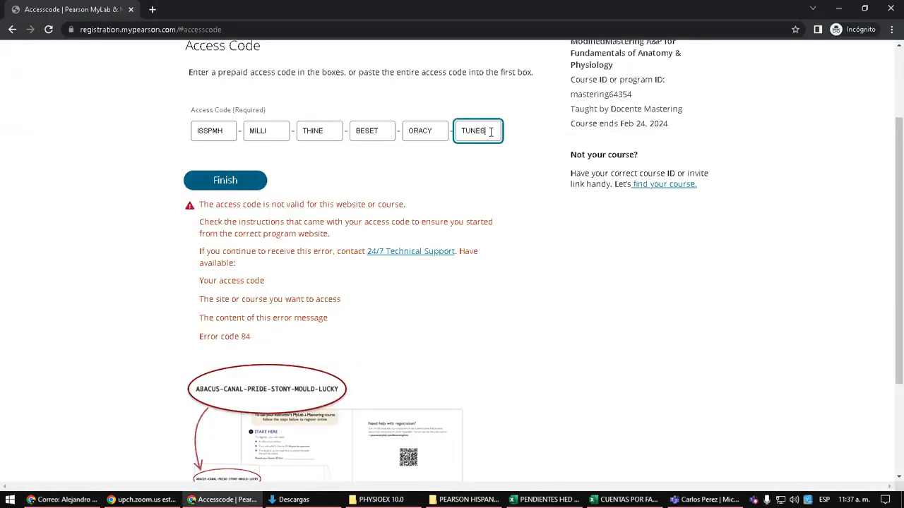
pyautogui.press('BackSpace')
pyautogui.press('BackSpace')
pyautogui.press('BackSpace')
pyautogui.press('BackSpace')
pyautogui.press('BackSpace')
pyautogui.press('BackSpace')
pyautogui.press('BackSpace')
pyautogui.press('BackSpace')
pyautogui.press('BackSpace')
pyautogui.press('BackSpace')
pyautogui.press('BackSpace')
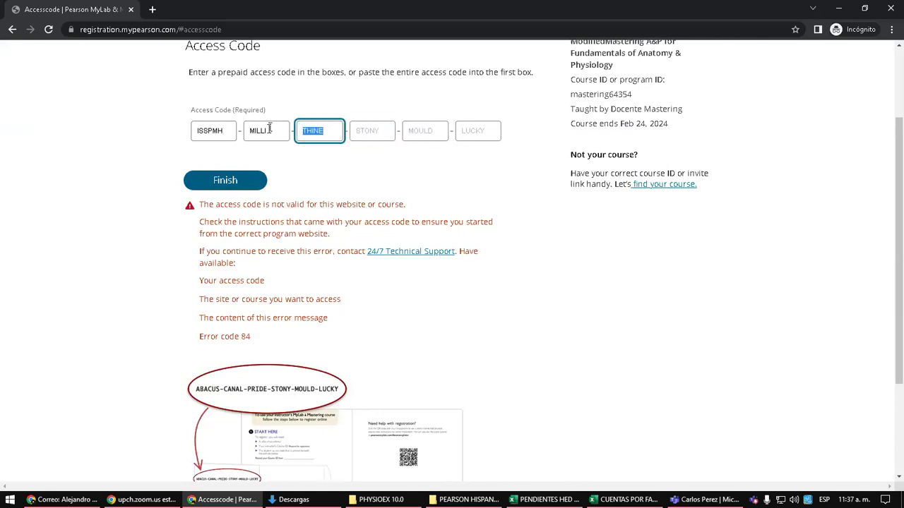
pyautogui.click(232, 131)
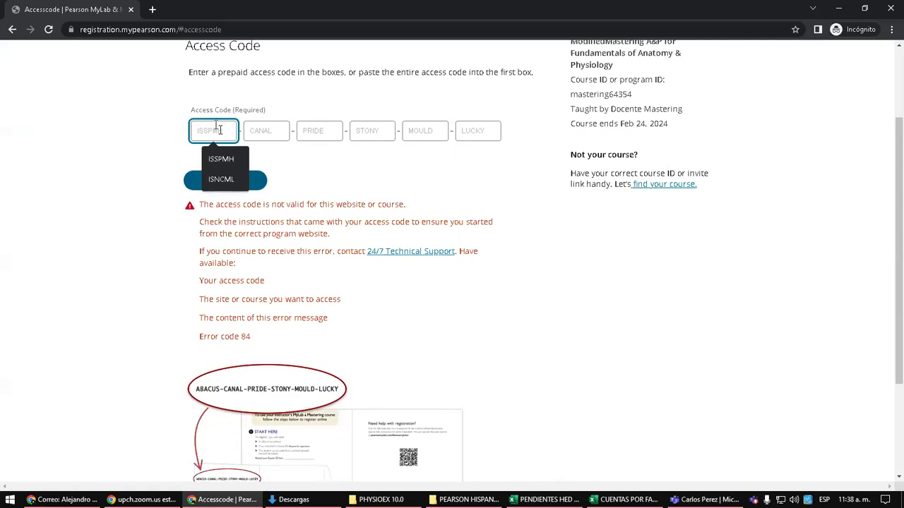
pyautogui.scroll(2, 354, 349)
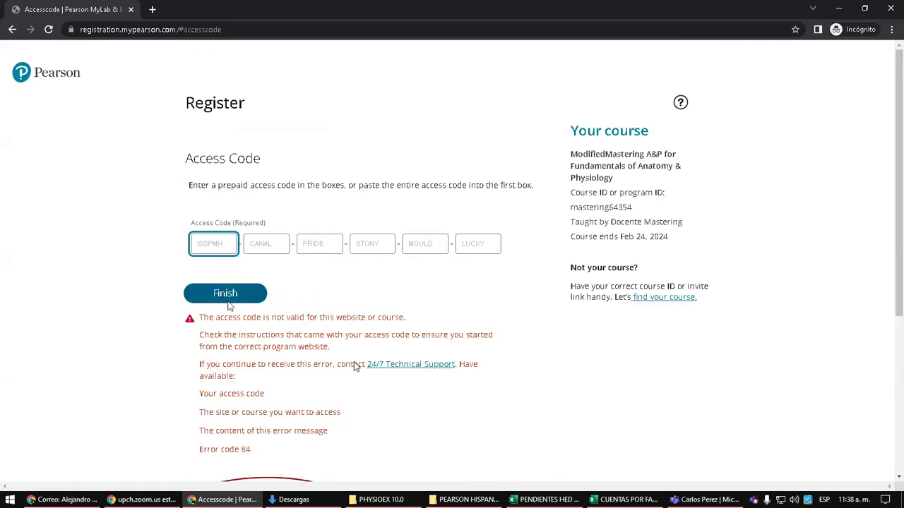
pyautogui.click(221, 272)
pyautogui.hotkey('ctrl', 'v')
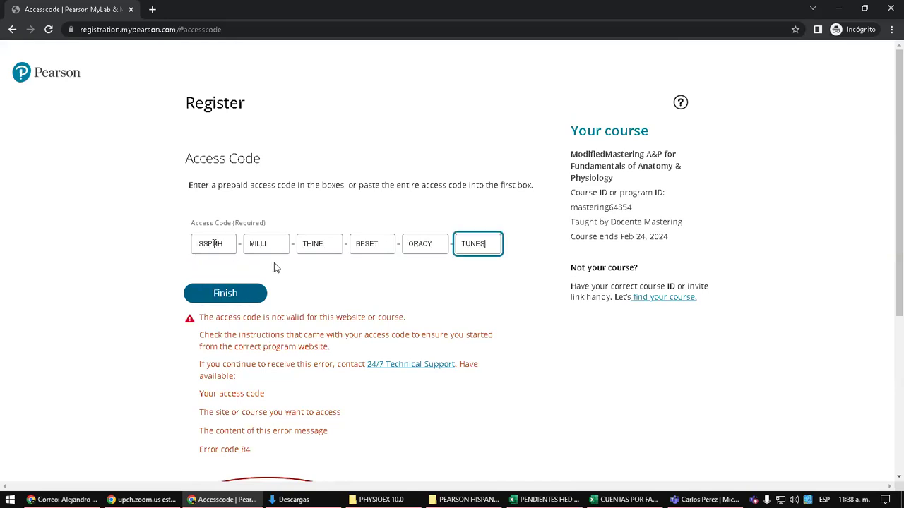
# Submit the code, still rejected, and go back to the Select an Option payment page.
pyautogui.click(233, 295)
pyautogui.scroll(-4, 257, 329)
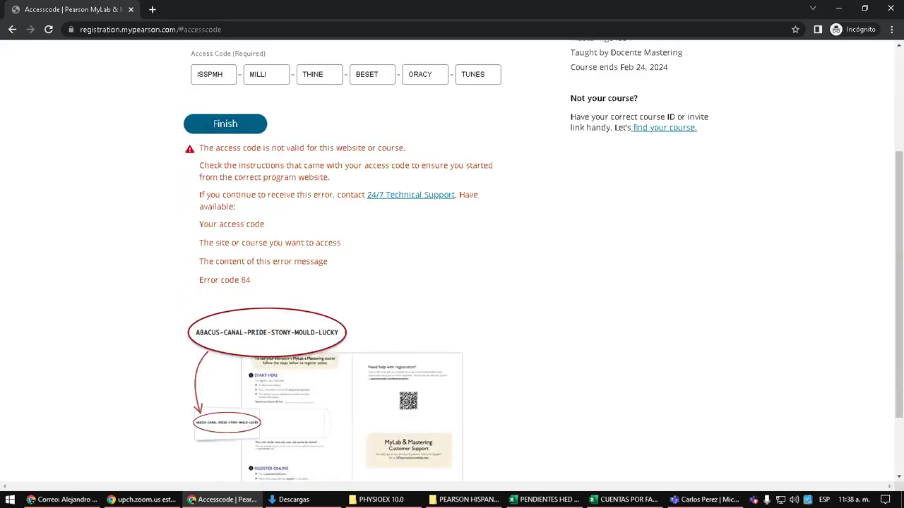
pyautogui.scroll(4, 272, 332)
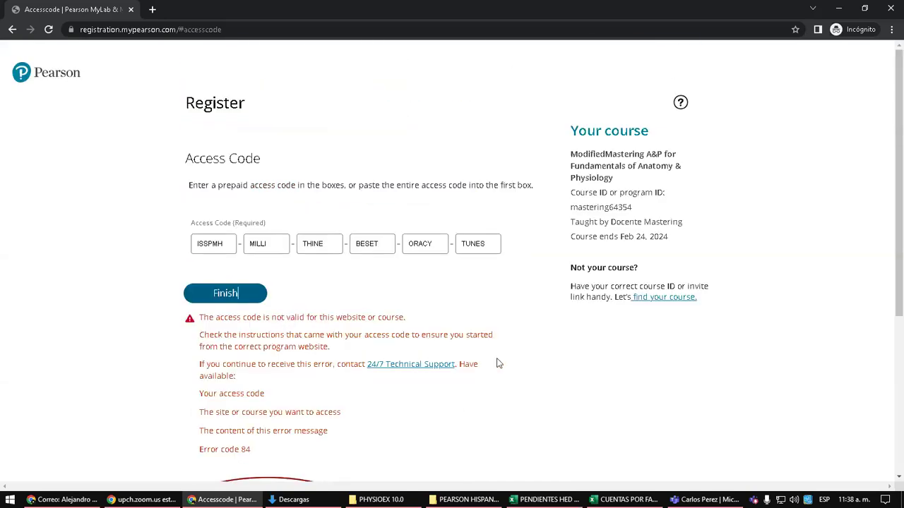
pyautogui.click(12, 30)
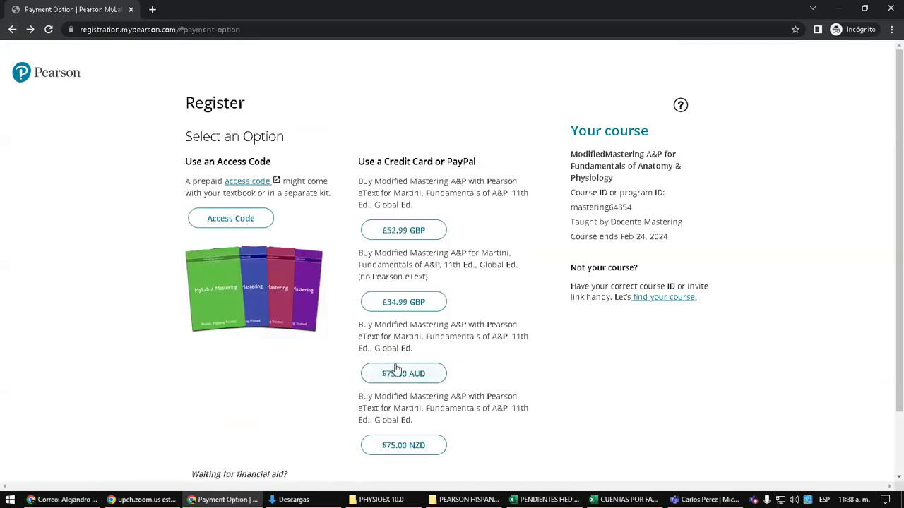
# Back out of the registration options page and switch to the Outlook window showing the coordination email.
pyautogui.click(12, 30)
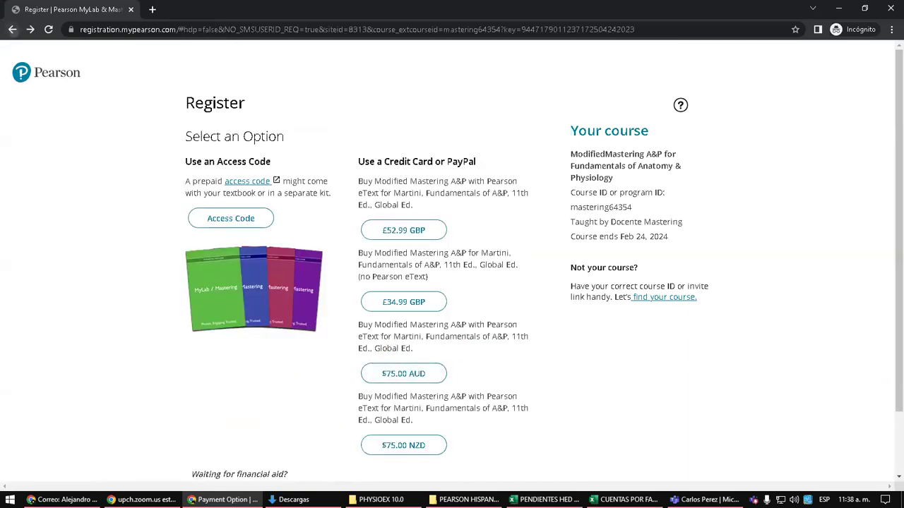
pyautogui.click(12, 30)
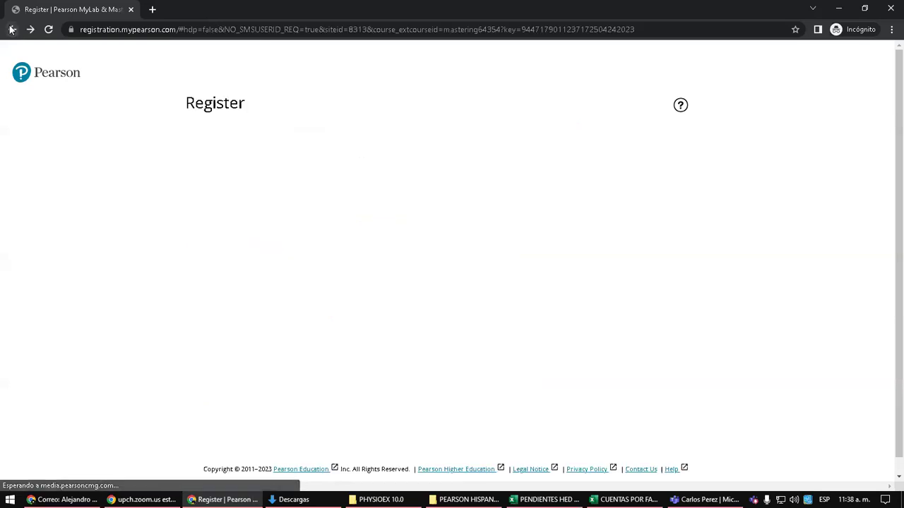
pyautogui.click(12, 30)
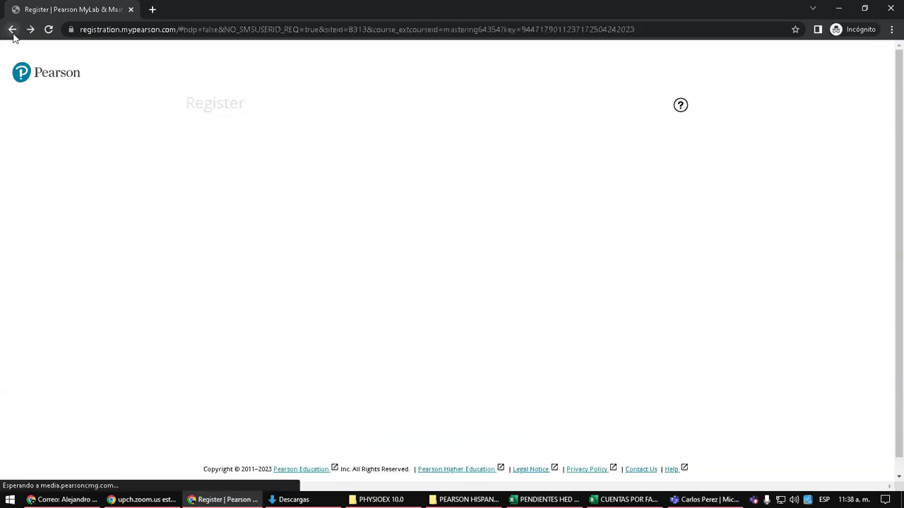
pyautogui.click(12, 30)
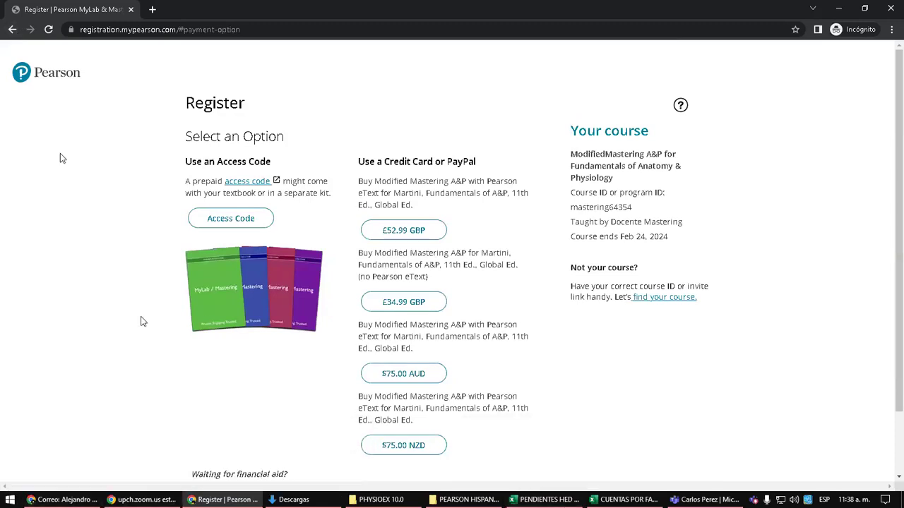
pyautogui.click(12, 30)
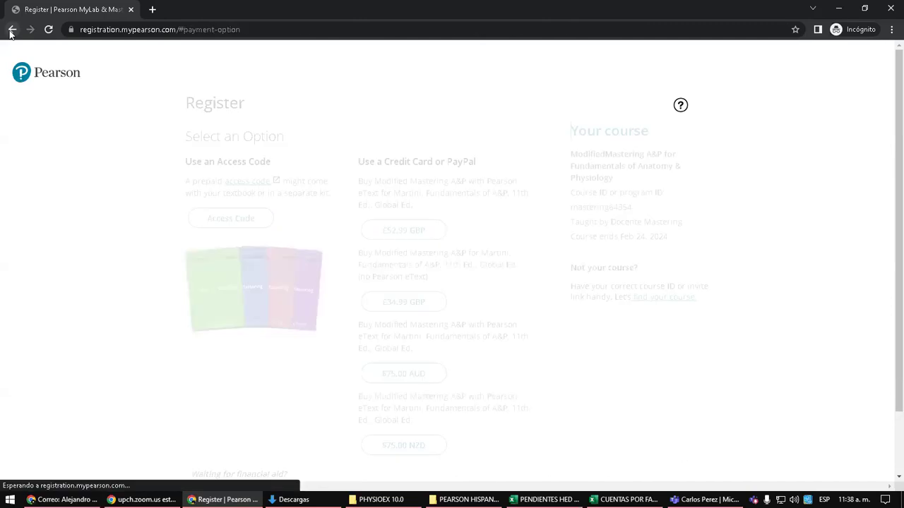
pyautogui.click(63, 500)
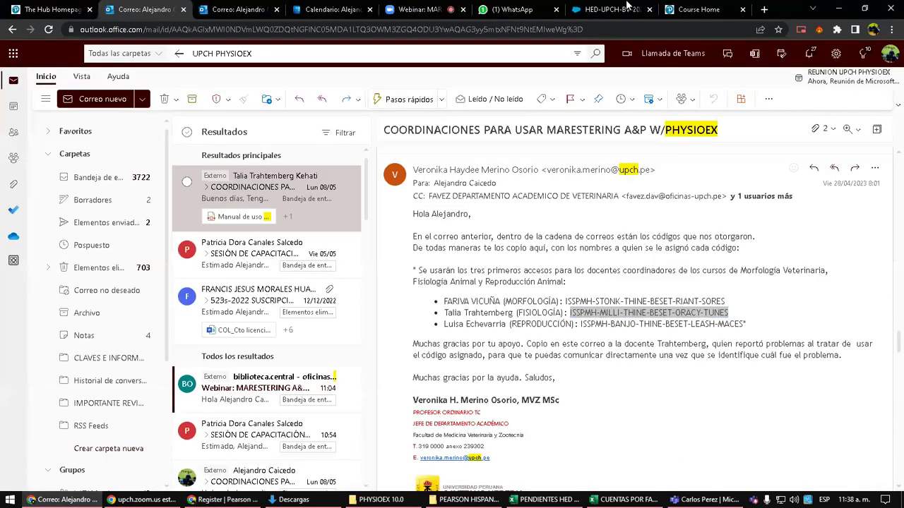
# Sign out of the instructor demo account from the Course Home tab.
pyautogui.click(611, 9)
pyautogui.click(698, 9)
pyautogui.scroll(10, 654, 287)
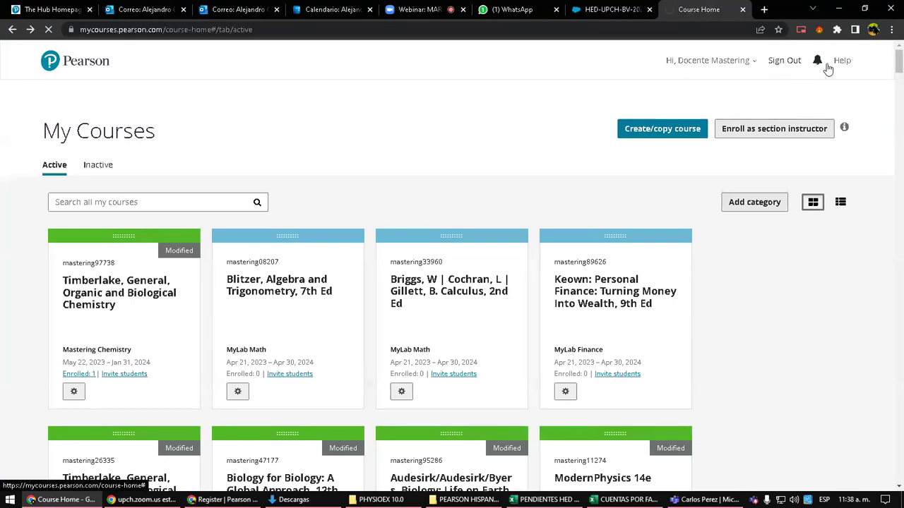
pyautogui.click(789, 64)
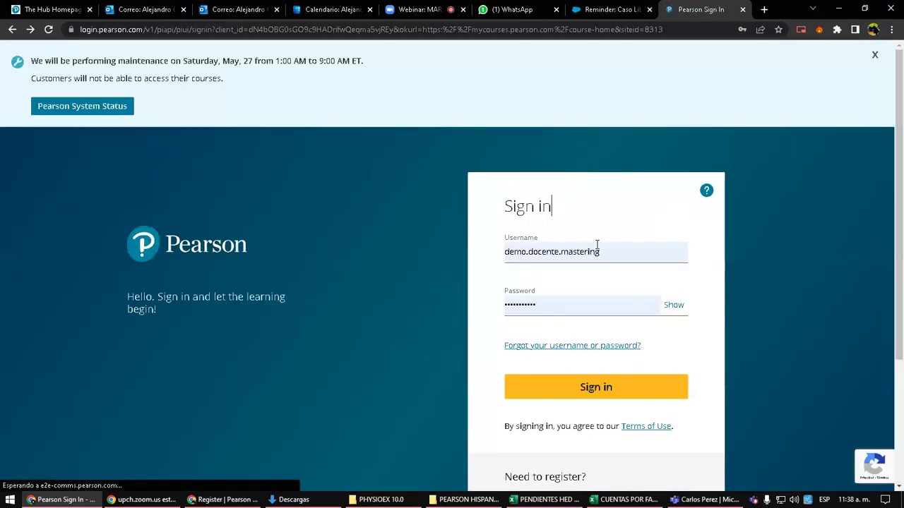
# Replace the prefilled username with the student's saved login and sign in.
pyautogui.click(596, 252)
pyautogui.press('BackSpace')
pyautogui.press('BackSpace')
pyautogui.press('BackSpace')
pyautogui.press('BackSpace')
pyautogui.press('BackSpace')
pyautogui.press('BackSpace')
pyautogui.press('BackSpace')
pyautogui.press('BackSpace')
pyautogui.press('BackSpace')
pyautogui.press('BackSpace')
pyautogui.press('BackSpace')
pyautogui.press('BackSpace')
pyautogui.press('BackSpace')
pyautogui.press('BackSpace')
pyautogui.press('BackSpace')
pyautogui.press('BackSpace')
pyautogui.press('BackSpace')
pyautogui.press('BackSpace')
pyautogui.press('BackSpace')
pyautogui.press('BackSpace')
pyautogui.press('BackSpace')
pyautogui.press('BackSpace')
pyautogui.write('a')
pyautogui.click(604, 283)
pyautogui.click(552, 393)
pyautogui.click(552, 390)
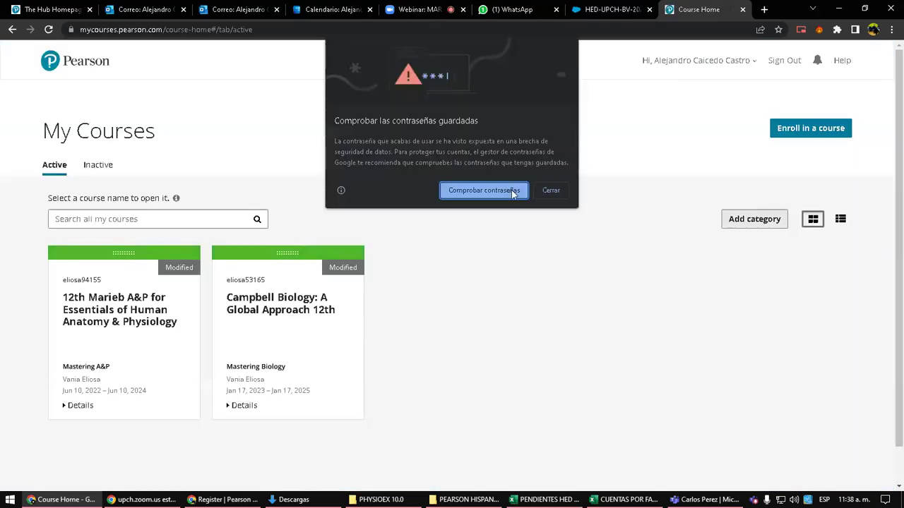
# Dismiss the password warning and check which account is signed in on My Courses.
pyautogui.click(550, 191)
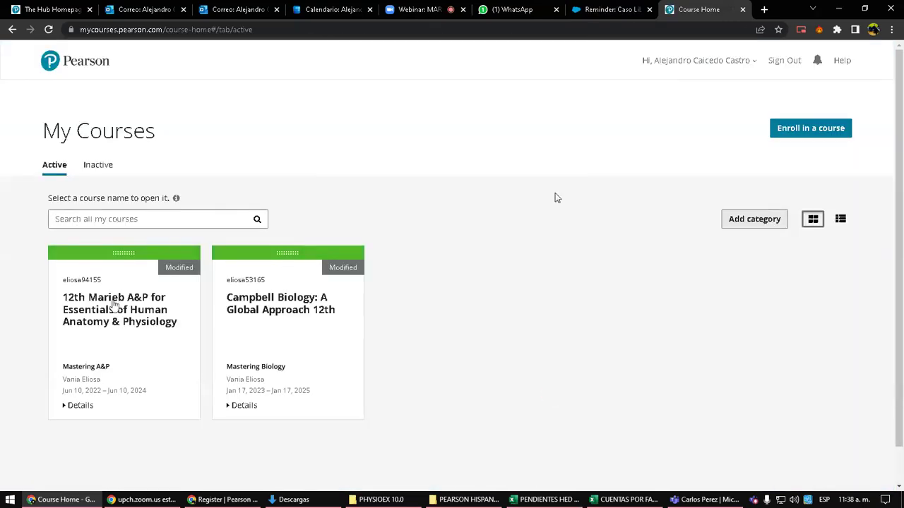
pyautogui.click(715, 62)
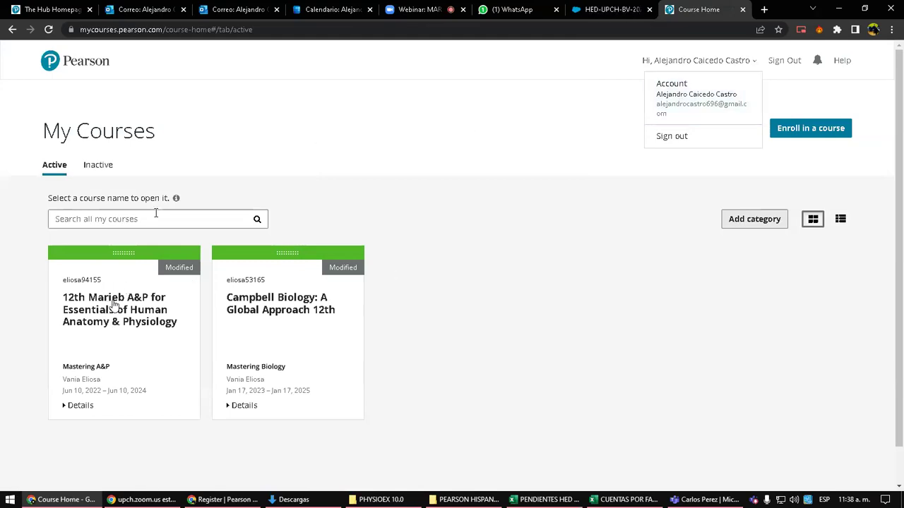
pyautogui.click(447, 255)
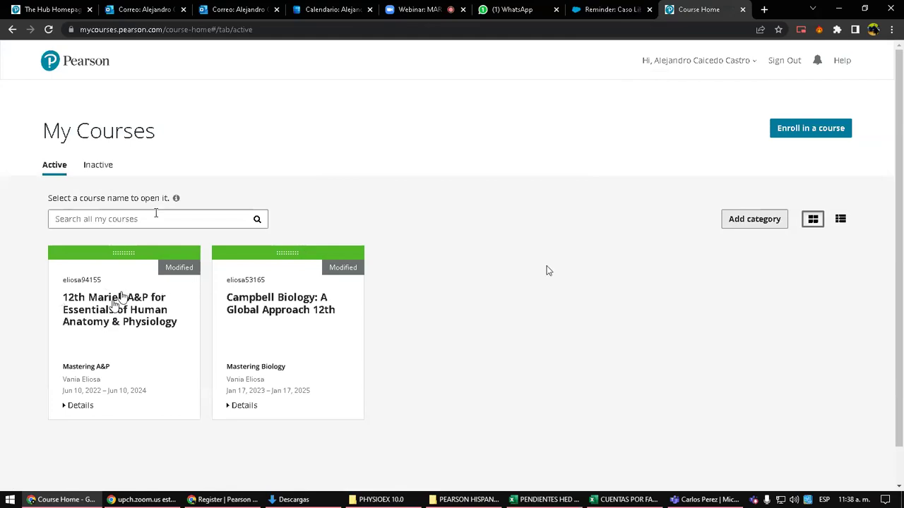
pyautogui.scroll(-1, 142, 308)
pyautogui.scroll(1, 142, 308)
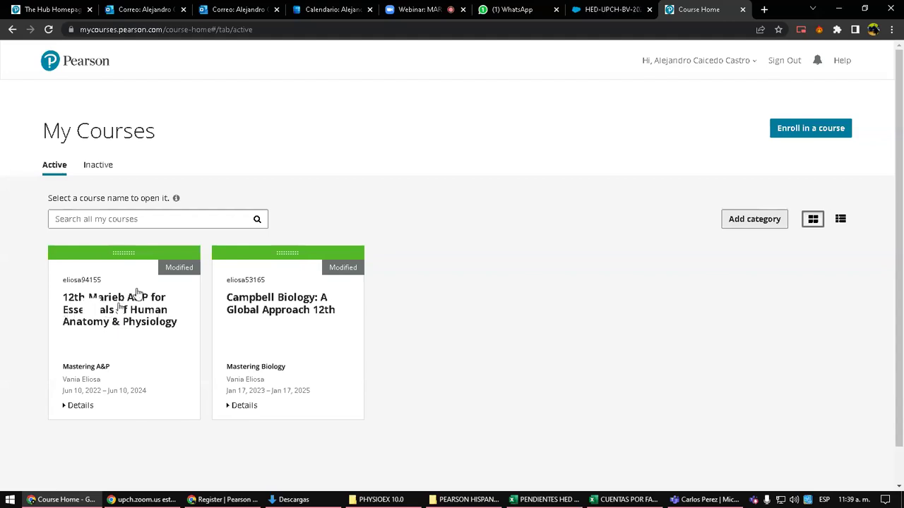
# Highlight the first course's code, return to the My Courses window, and open 12th Marieb A&P.
pyautogui.moveTo(104, 281); pyautogui.dragTo(62, 281)
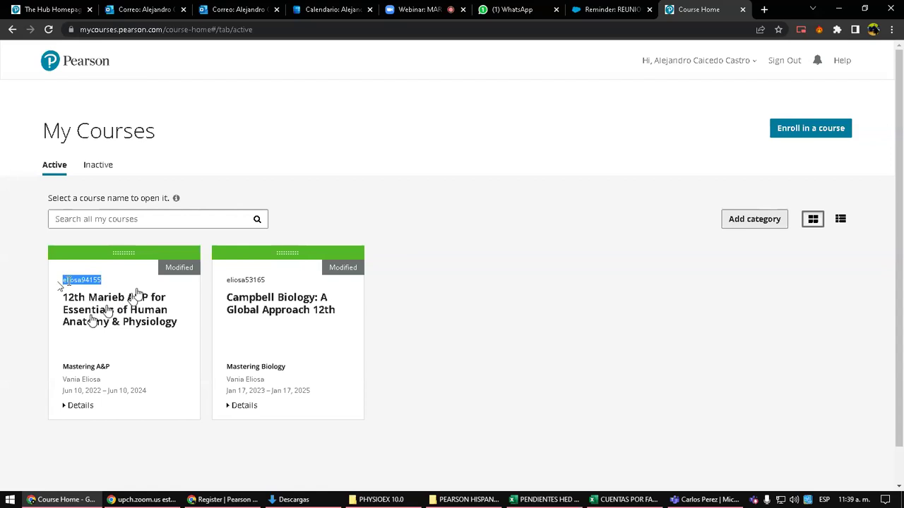
pyautogui.click(120, 307)
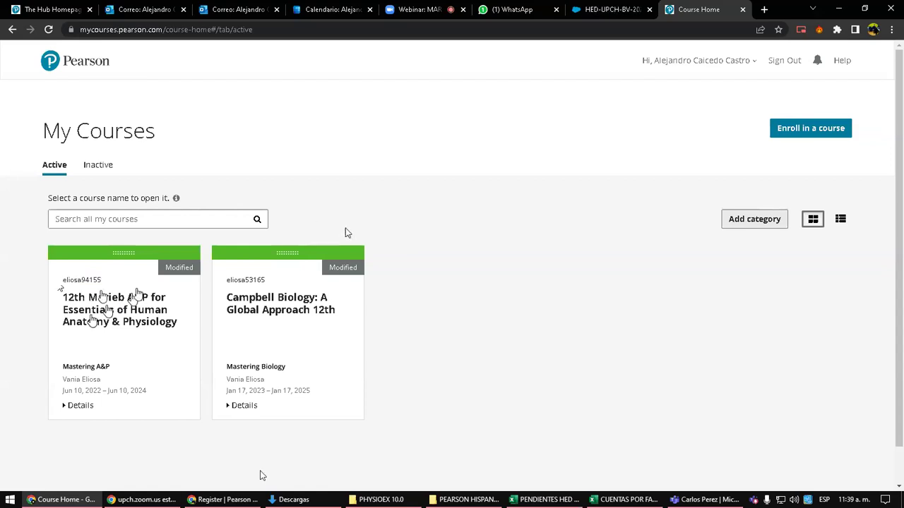
pyautogui.click(225, 499)
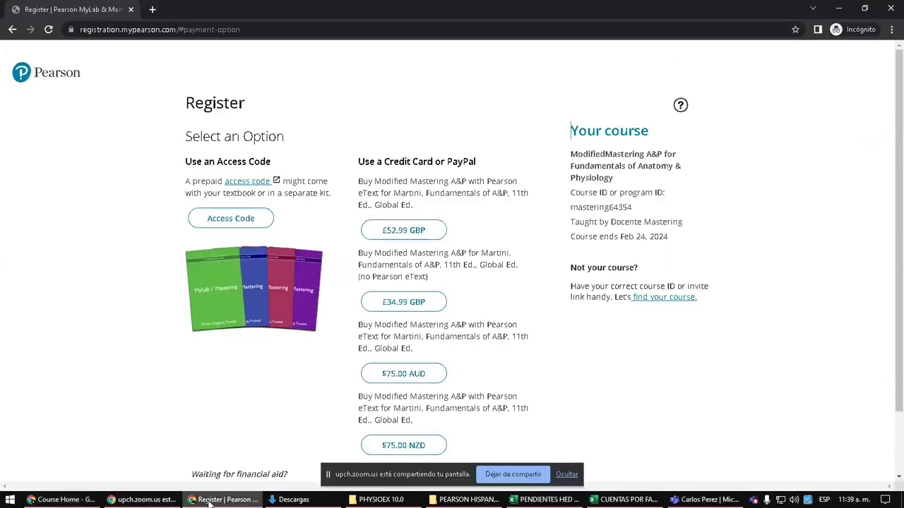
pyautogui.click(566, 475)
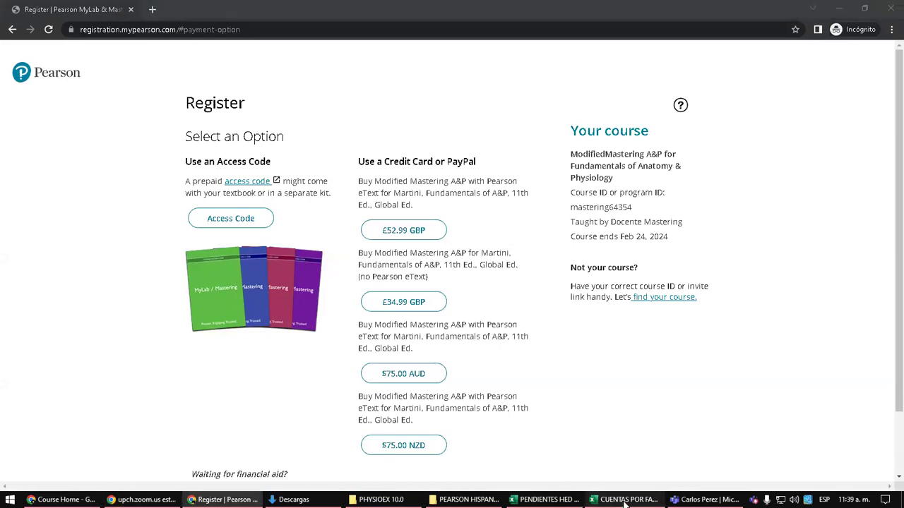
pyautogui.click(624, 500)
pyautogui.click(62, 500)
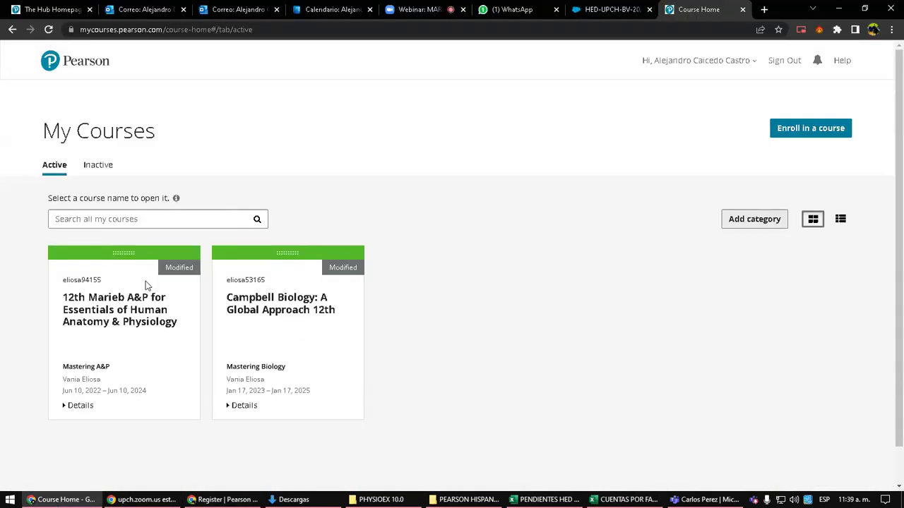
pyautogui.click(114, 302)
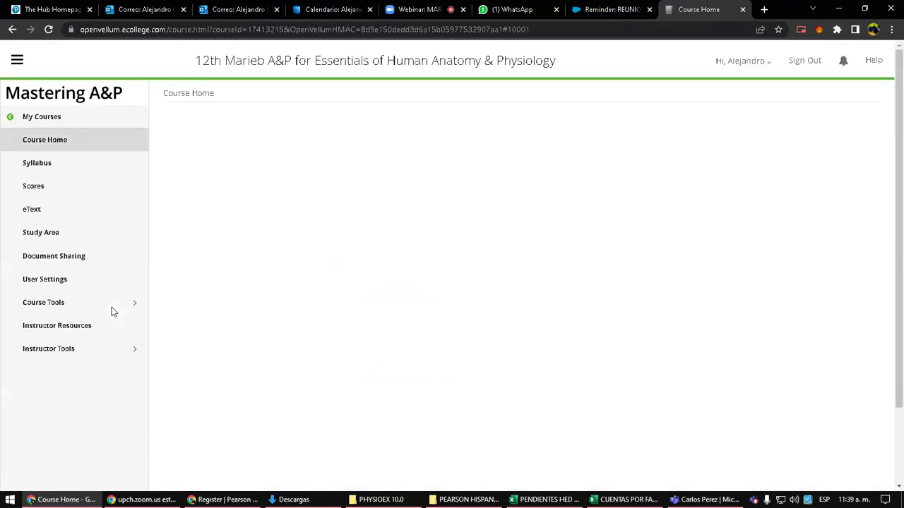
pyautogui.click(123, 9)
pyautogui.click(655, 302)
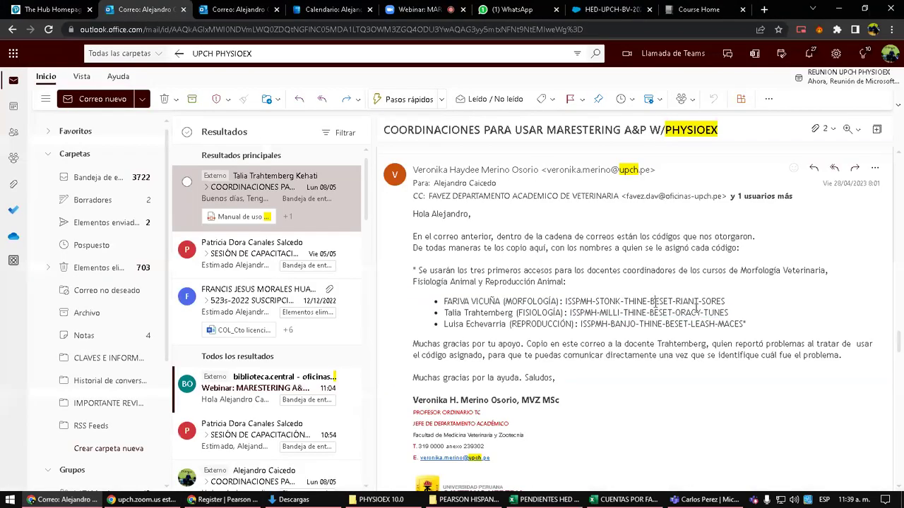
pyautogui.moveTo(725, 325); pyautogui.dragTo(452, 302)
pyautogui.moveTo(565, 302); pyautogui.dragTo(750, 325)
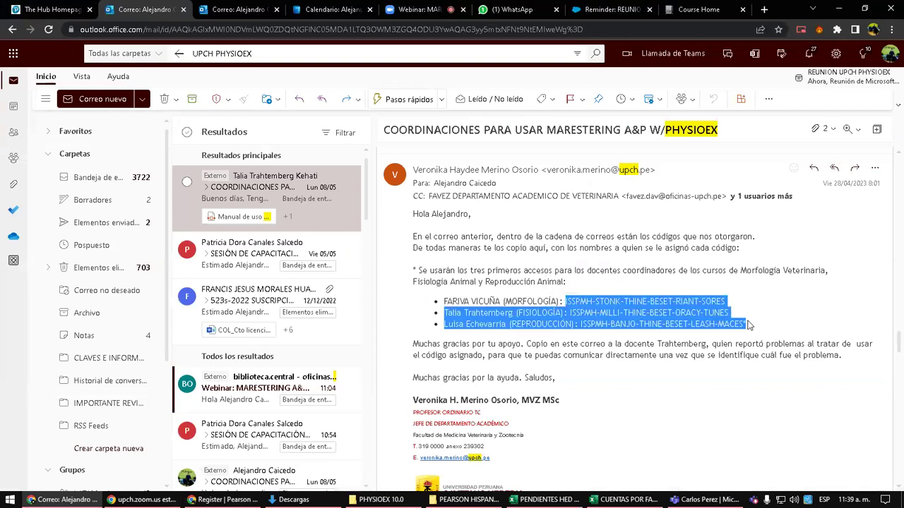
pyautogui.click(749, 325)
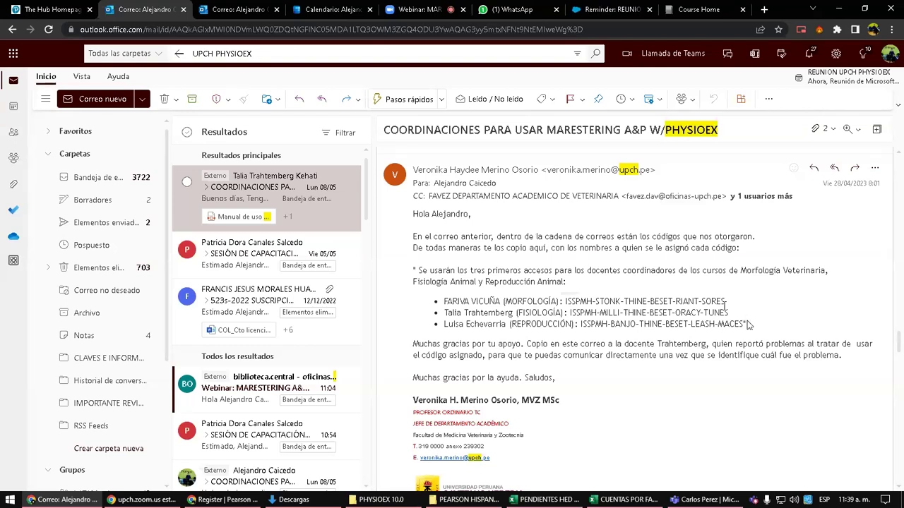
pyautogui.moveTo(582, 299); pyautogui.dragTo(667, 300)
pyautogui.click(699, 9)
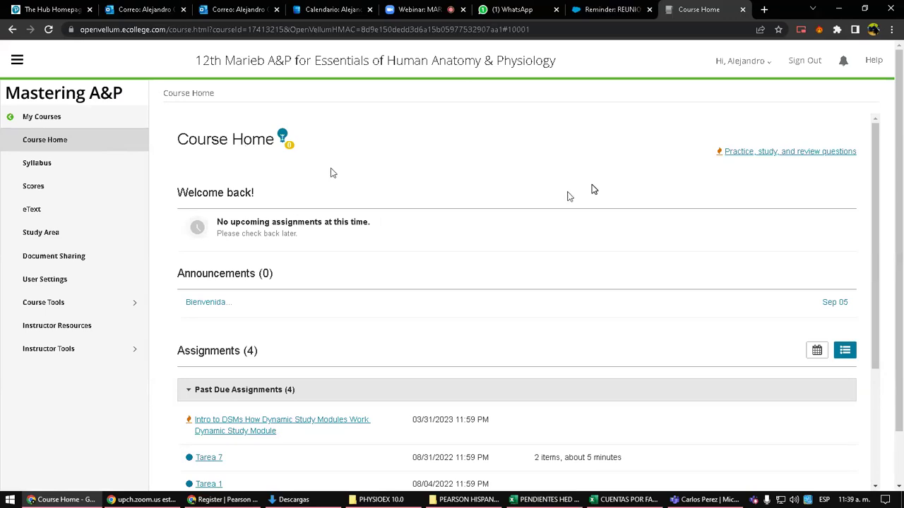
# Look over the four Course Home assignments, then open the still-empty Syllabus page.
pyautogui.scroll(-2, 258, 332)
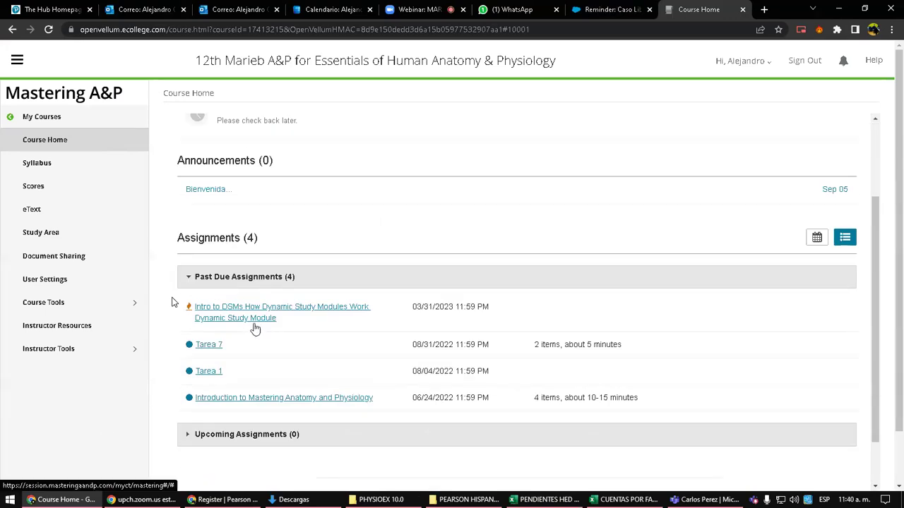
pyautogui.scroll(1, 254, 329)
pyautogui.moveTo(174, 295); pyautogui.dragTo(308, 290)
pyautogui.scroll(-2, 308, 289)
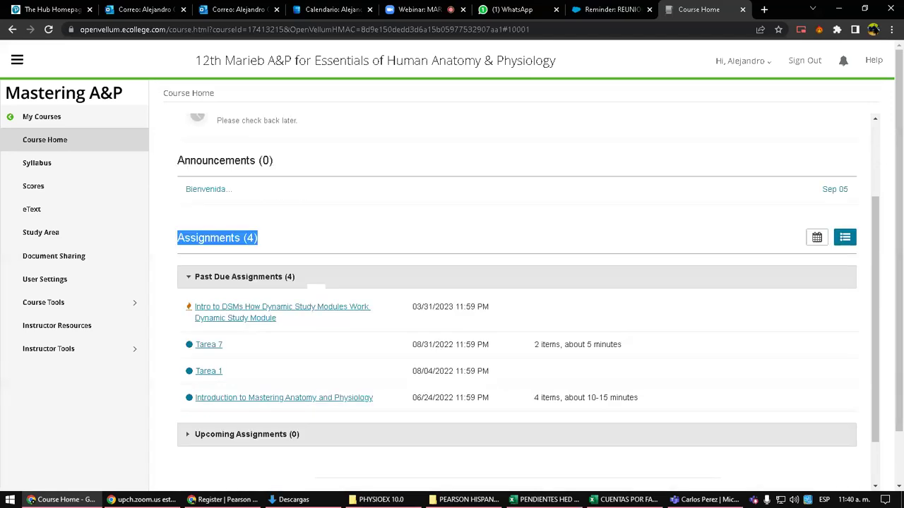
pyautogui.scroll(3, 554, 441)
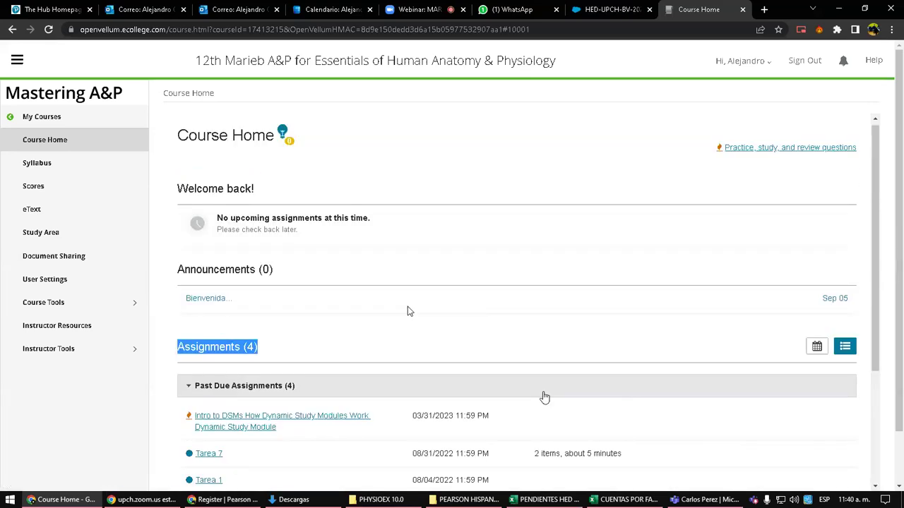
pyautogui.click(473, 168)
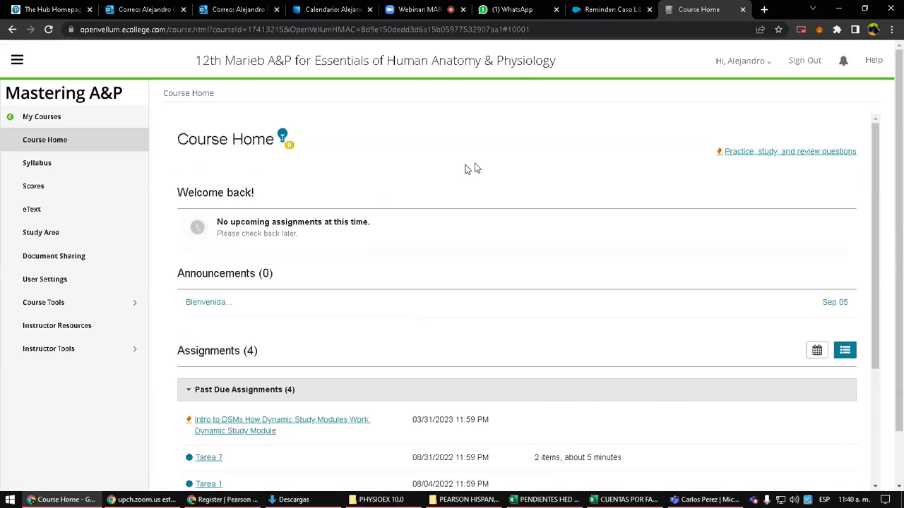
pyautogui.click(37, 169)
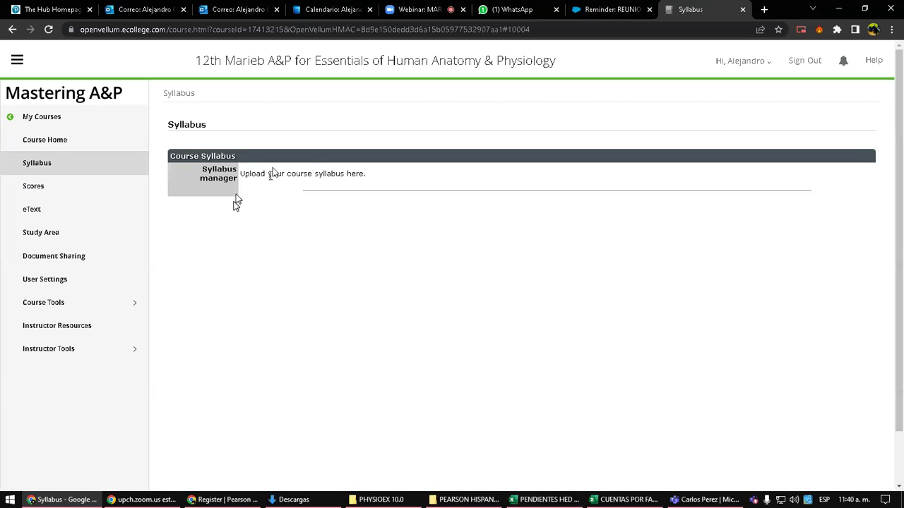
# Open the Scores page and inspect the Score column of the Assignments table.
pyautogui.click(31, 187)
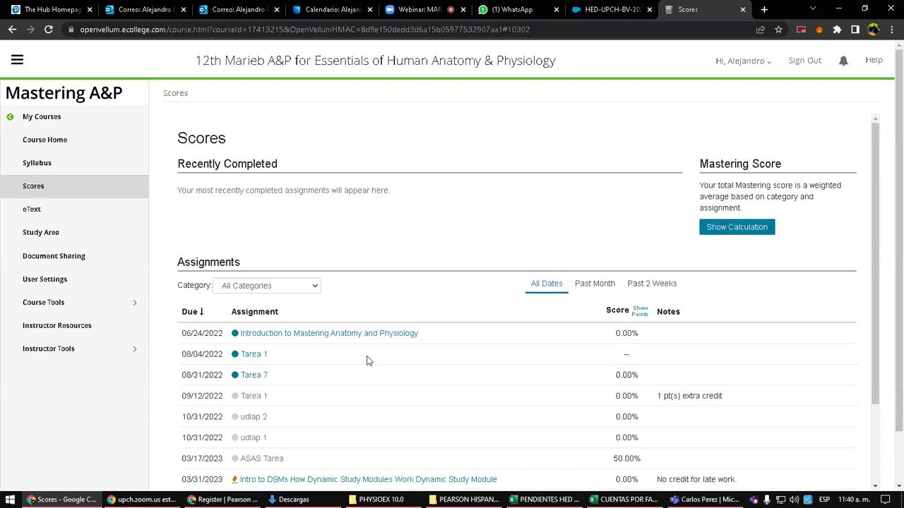
pyautogui.scroll(-3, 367, 361)
pyautogui.scroll(3, 524, 330)
pyautogui.scroll(-1, 524, 330)
pyautogui.moveTo(616, 255); pyautogui.dragTo(704, 445)
pyautogui.click(280, 443)
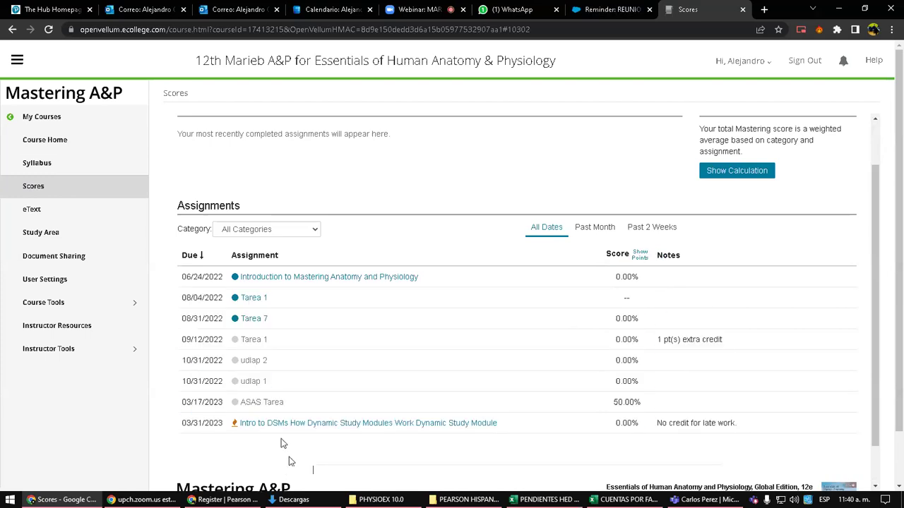
# Finish scanning the assignment scores, then open the eText page with the Pearson+ access panel.
pyautogui.scroll(2, 262, 263)
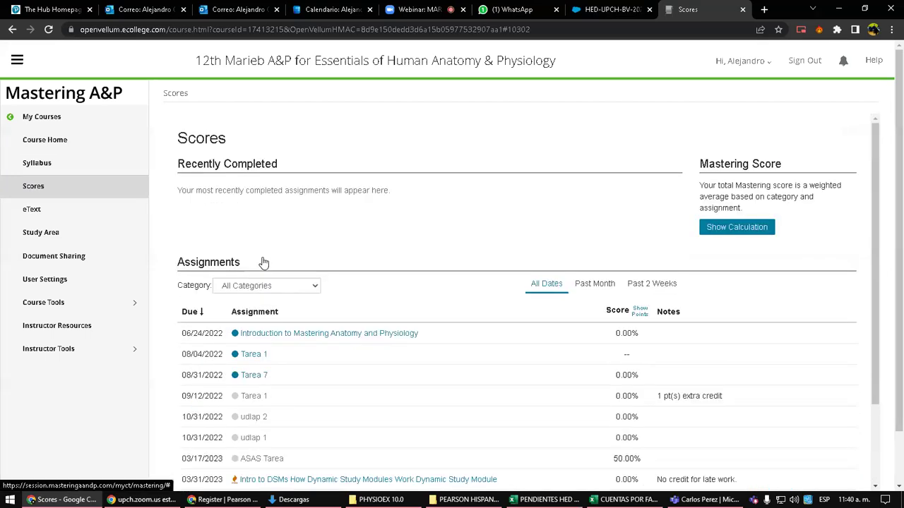
pyautogui.scroll(-2, 262, 262)
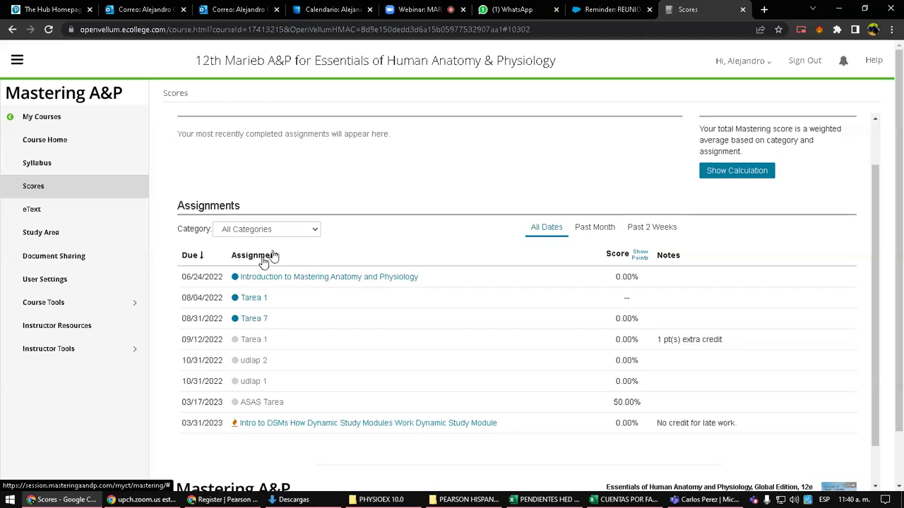
pyautogui.scroll(2, 548, 256)
pyautogui.scroll(-2, 522, 268)
pyautogui.scroll(-3, 309, 303)
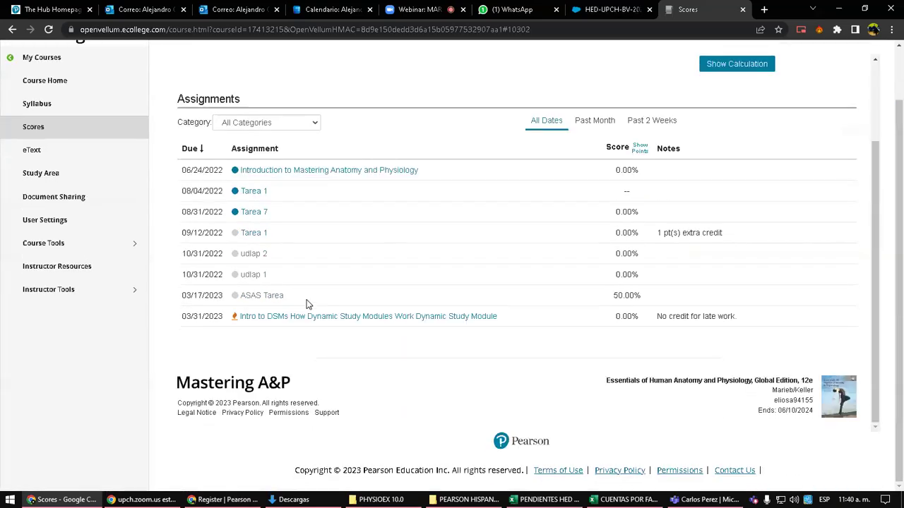
pyautogui.scroll(2, 519, 419)
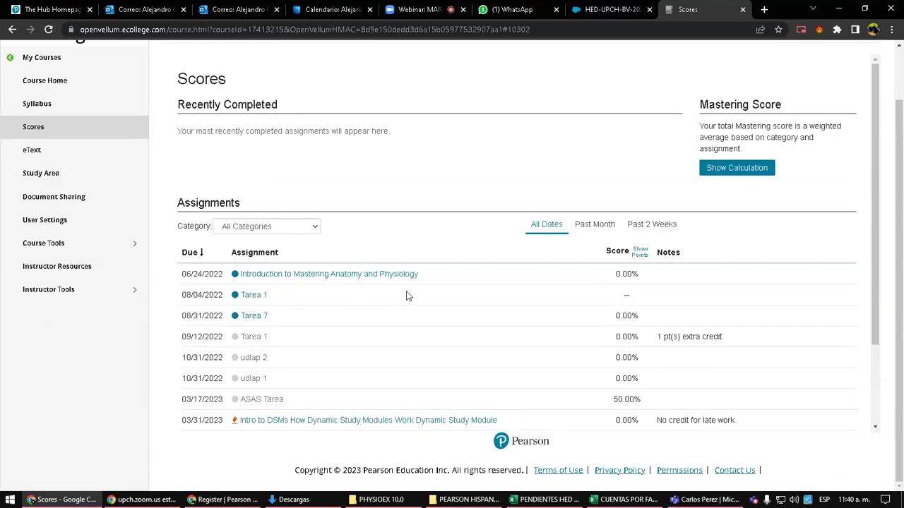
pyautogui.click(20, 152)
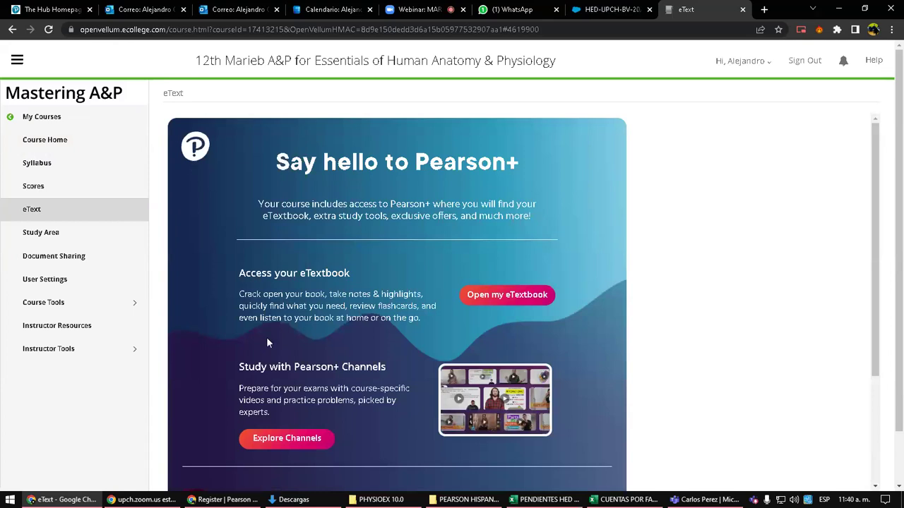
# Launch 'Open my eTextbook' in a new tab, then return to the eText tab.
pyautogui.scroll(-2, 345, 342)
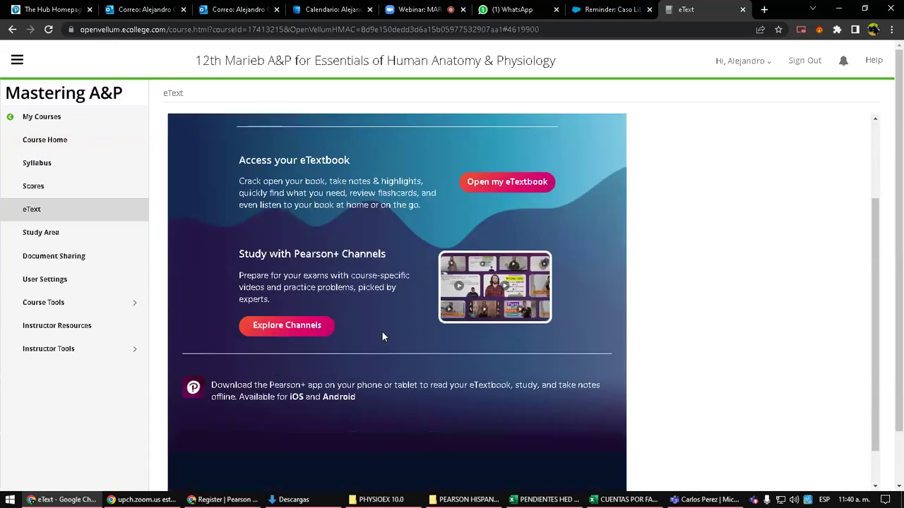
pyautogui.scroll(1, 381, 330)
pyautogui.click(485, 250)
pyautogui.click(603, 6)
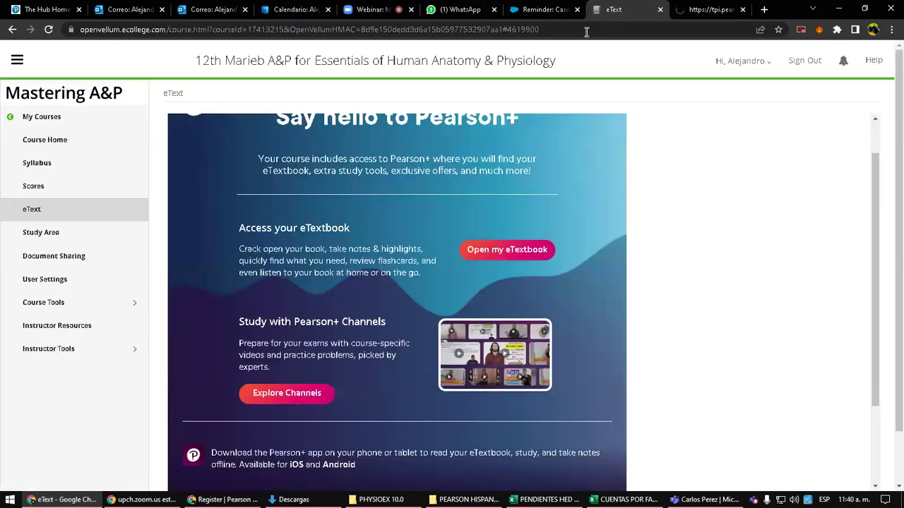